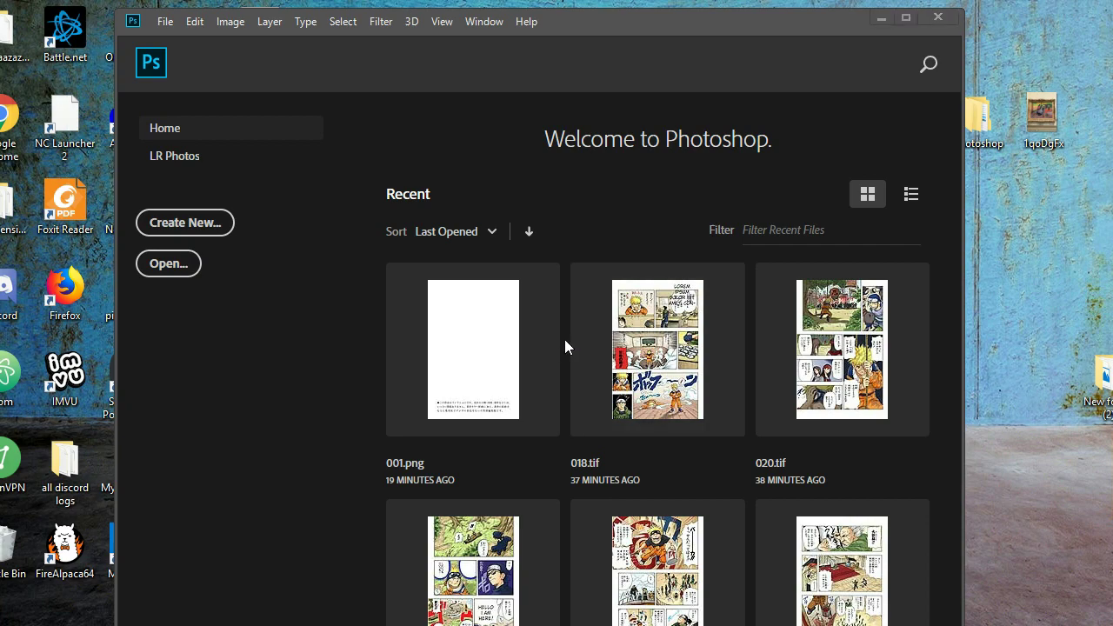
# Start File > Open and browse into the RAWS folder under vol 1-10.
pyautogui.click(165, 22)
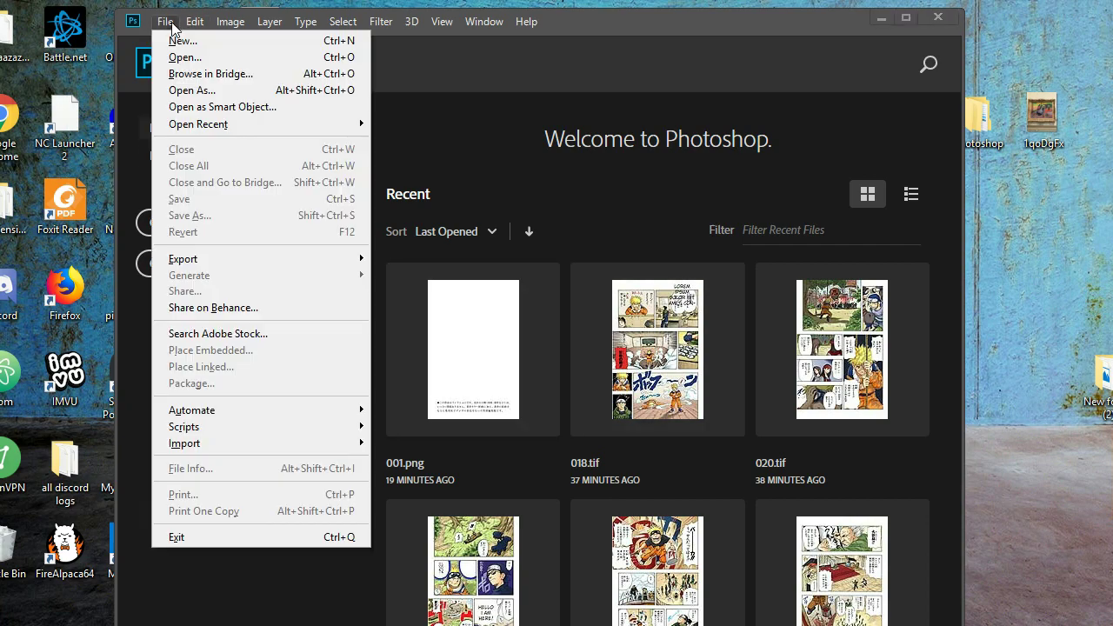
pyautogui.click(225, 58)
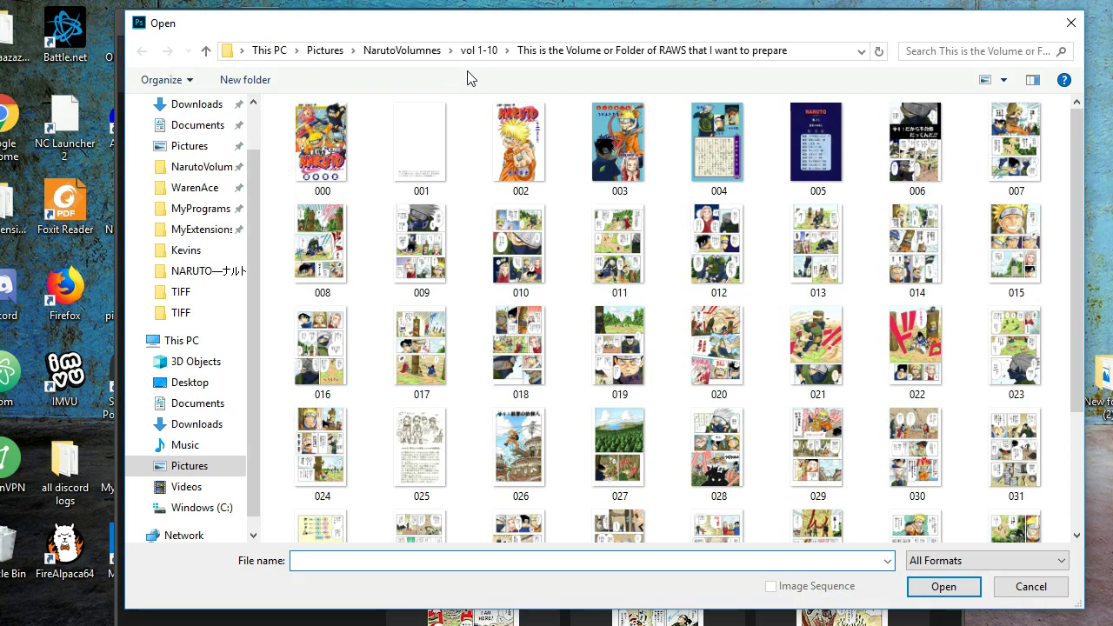
pyautogui.click(485, 52)
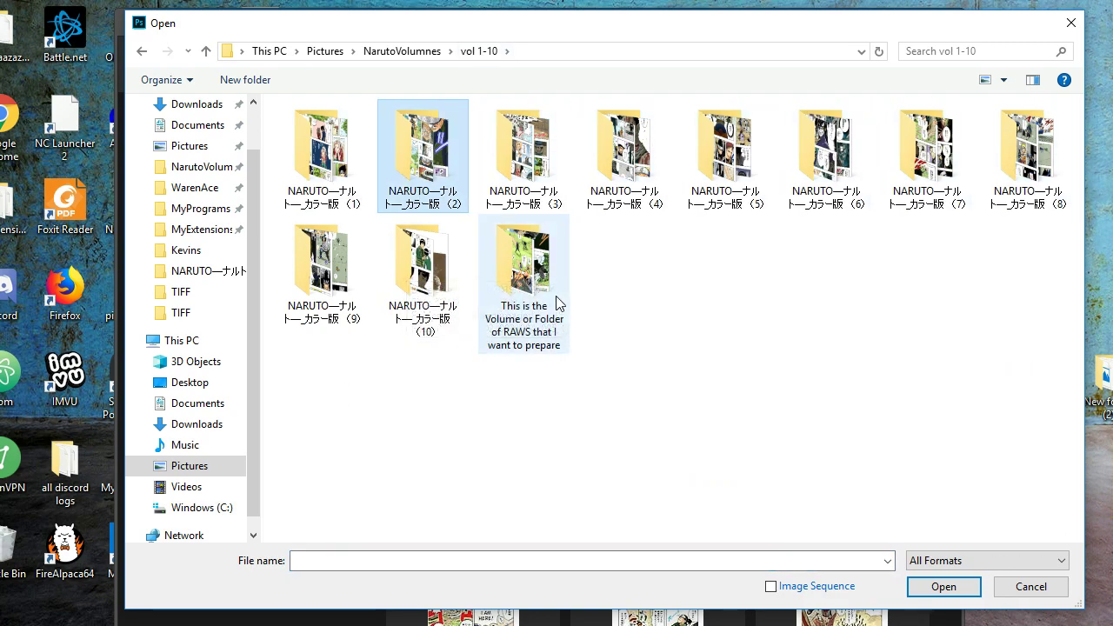
pyautogui.moveTo(624, 280); pyautogui.dragTo(635, 328)
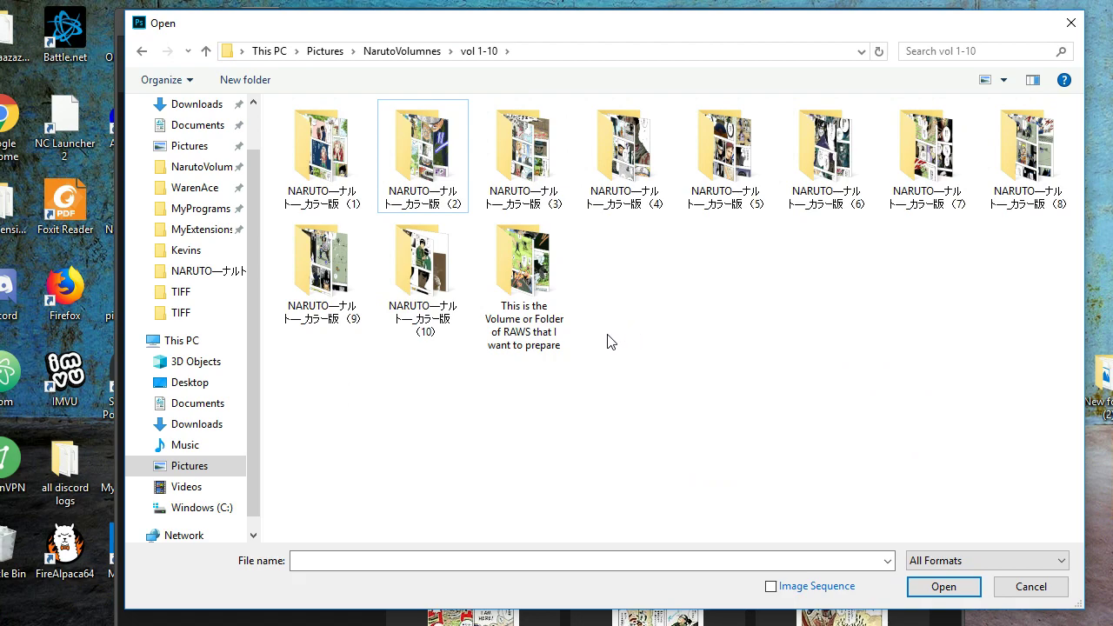
pyautogui.doubleClick(523, 278)
pyautogui.scroll(-2, 606, 297)
pyautogui.scroll(2, 606, 297)
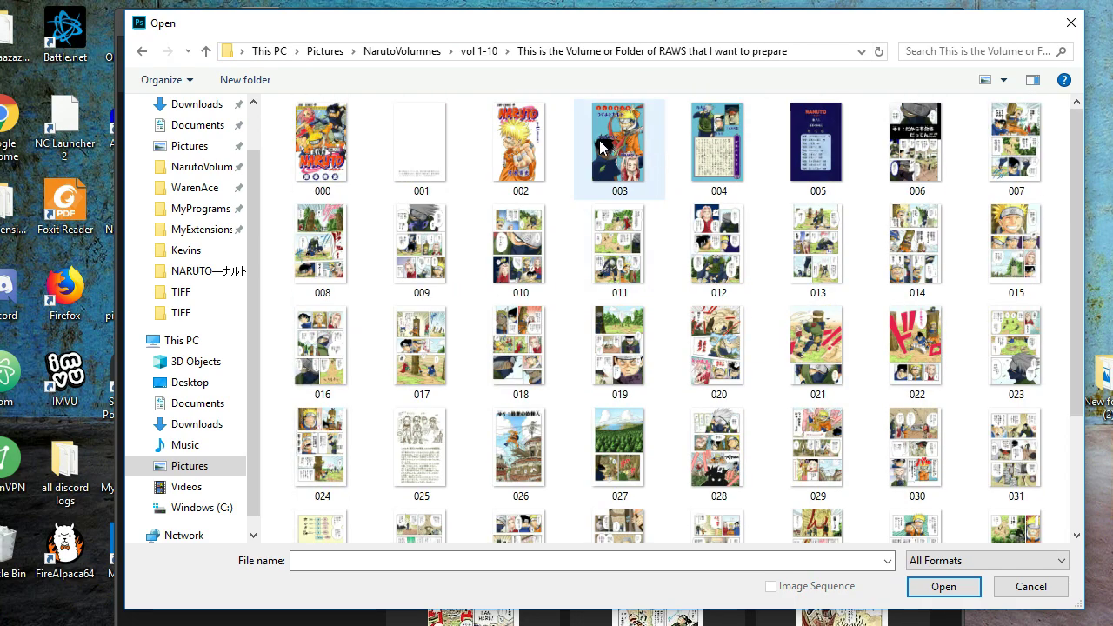
# Look inside volume folder (4), then return to the RAWS folder and open page 011.png.
pyautogui.click(479, 50)
pyautogui.doubleClick(670, 167)
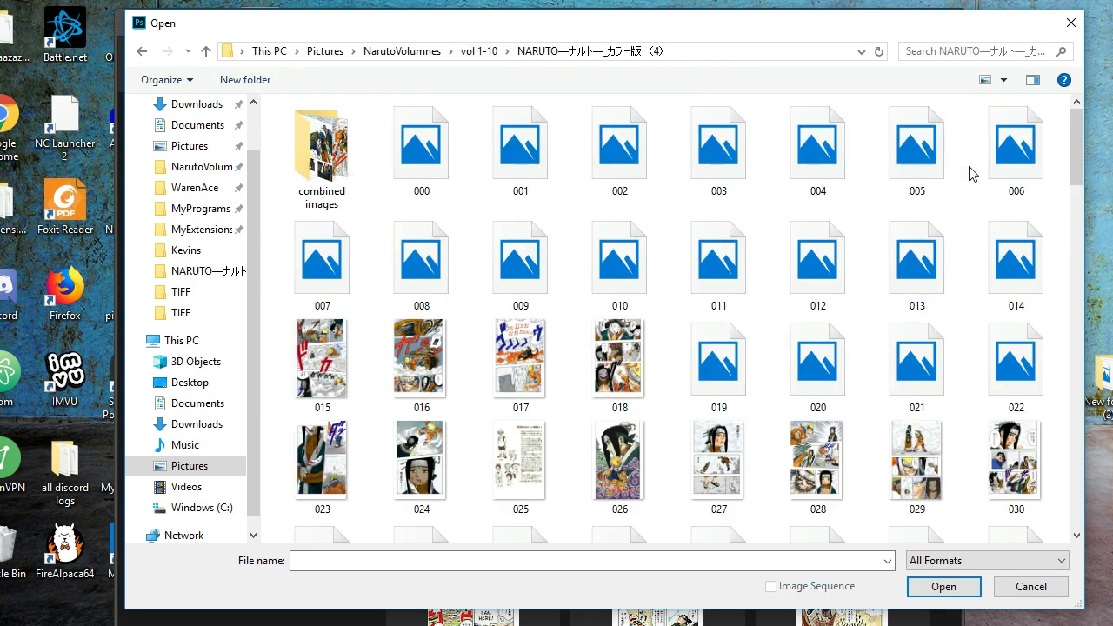
pyautogui.moveTo(1076, 178); pyautogui.dragTo(1081, 504)
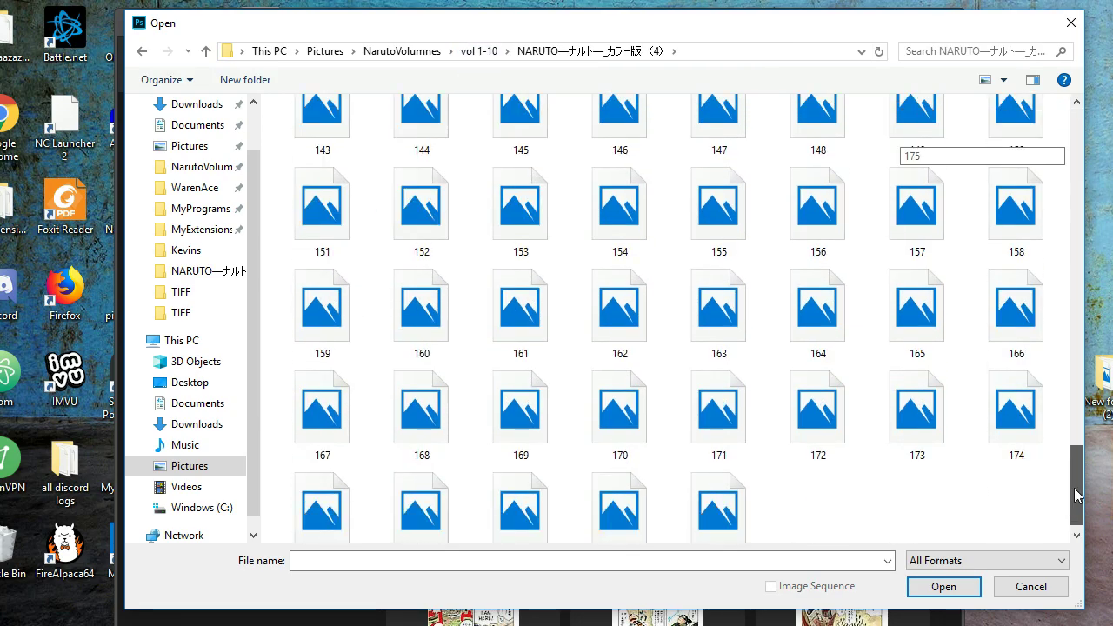
pyautogui.click(481, 51)
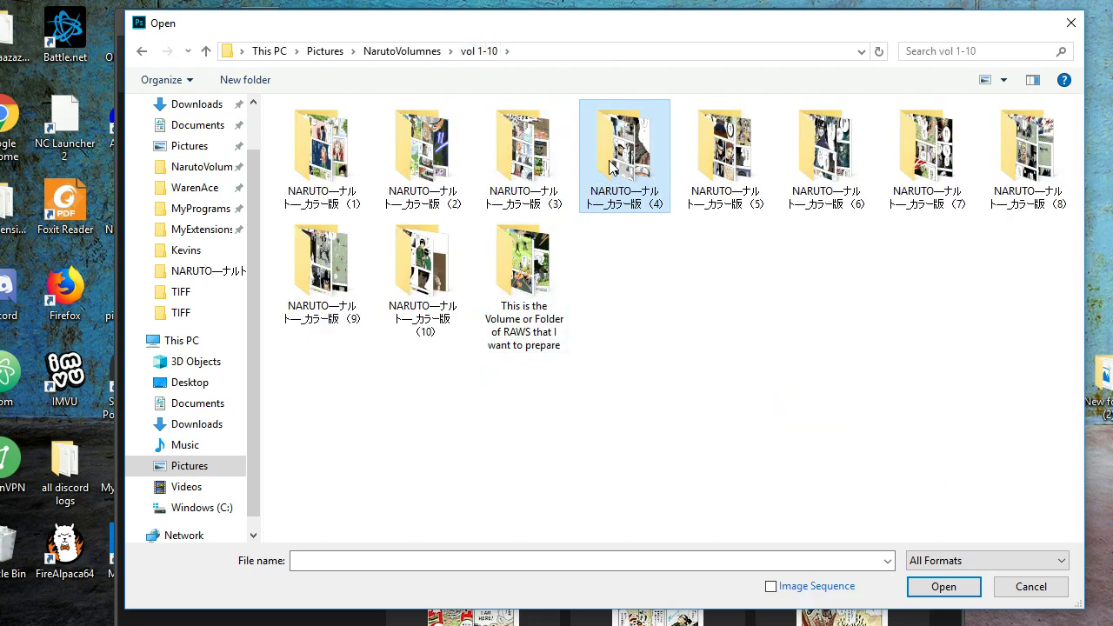
pyautogui.click(817, 170)
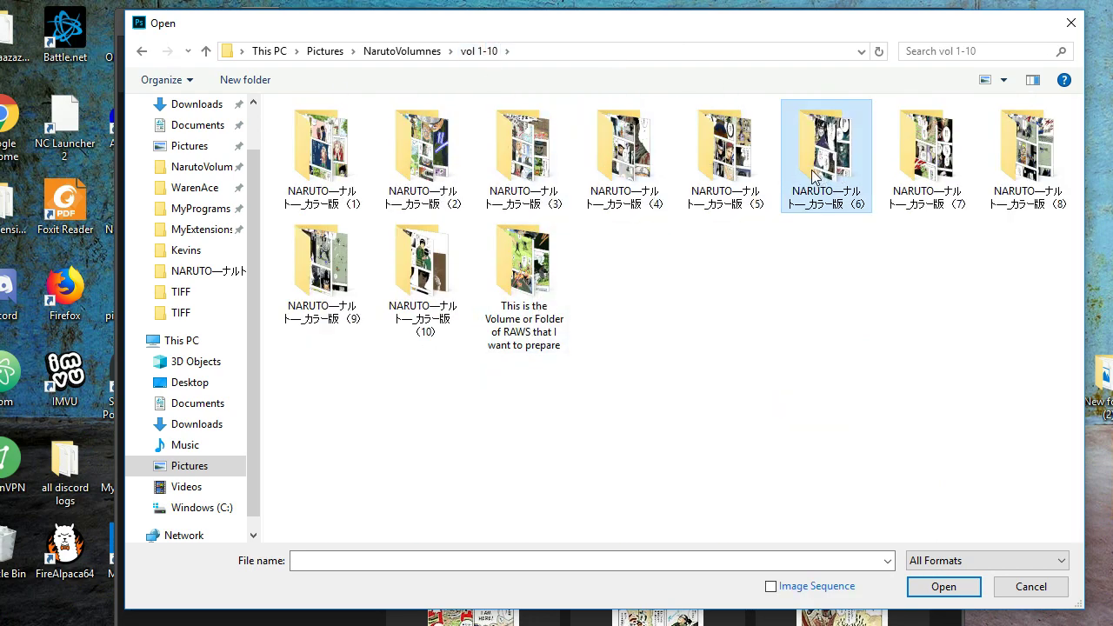
pyautogui.click(528, 274)
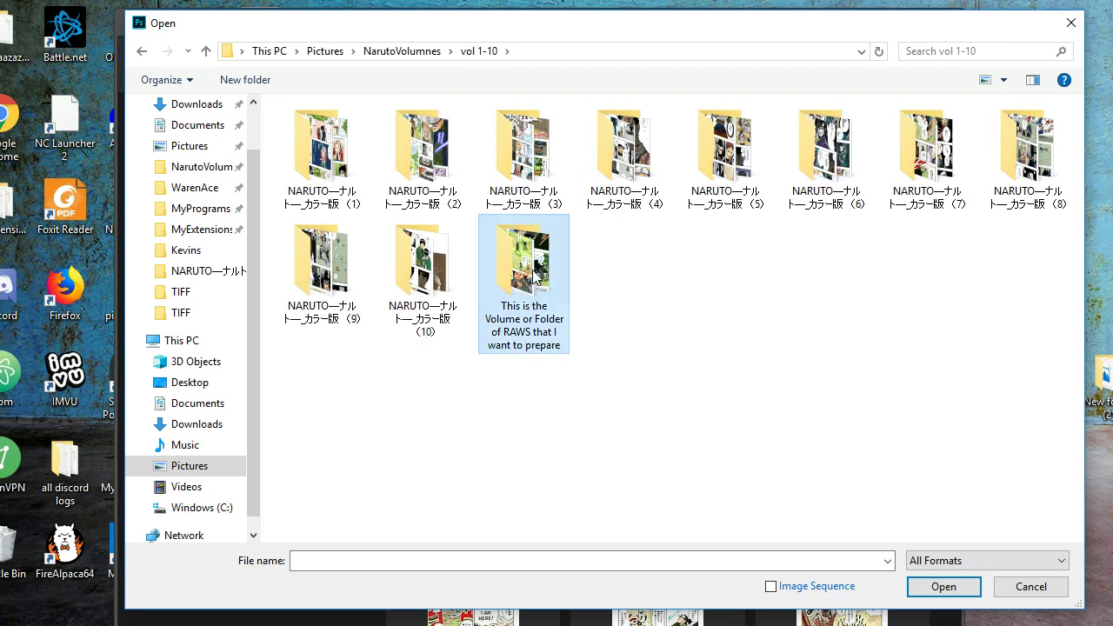
pyautogui.doubleClick(528, 265)
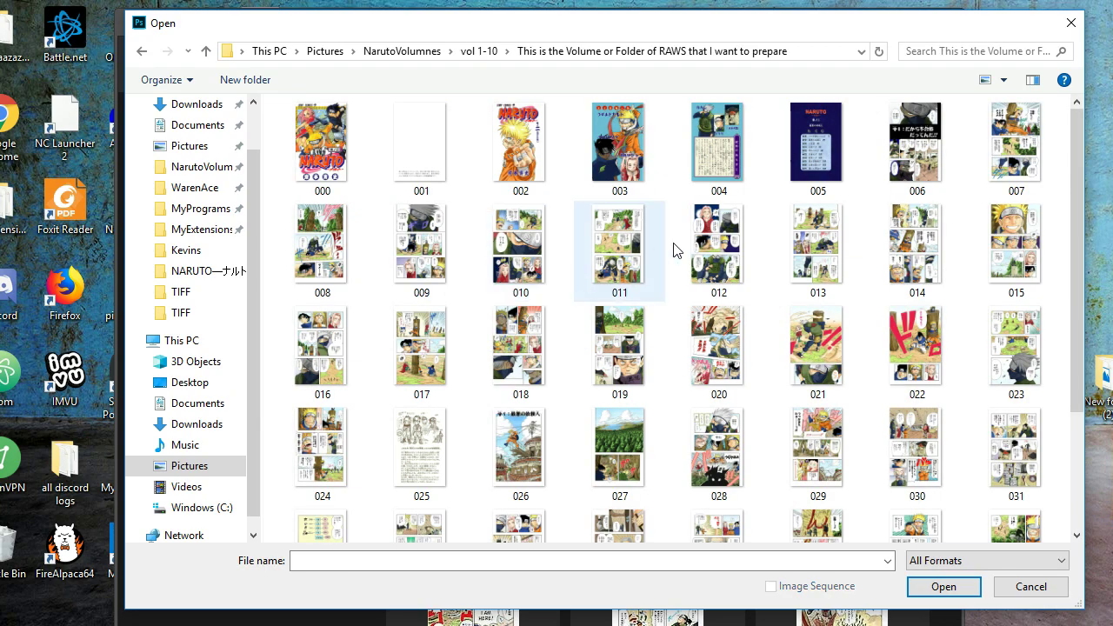
pyautogui.doubleClick(609, 233)
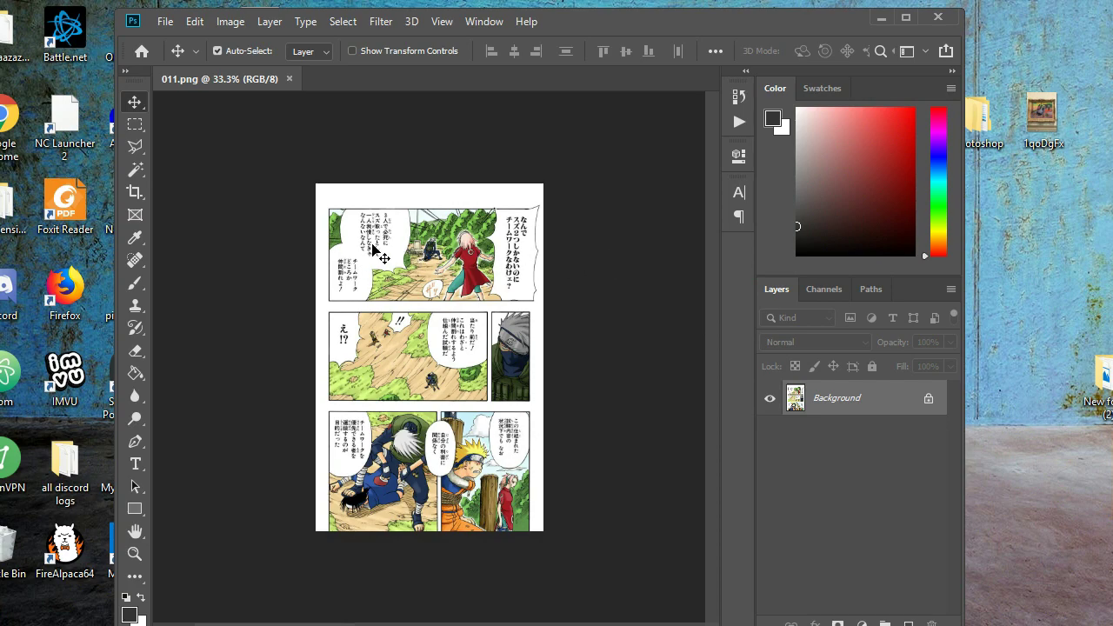
# Show the Actions panel, create the FilePreparationManga set, and start a new action in it.
pyautogui.click(483, 20)
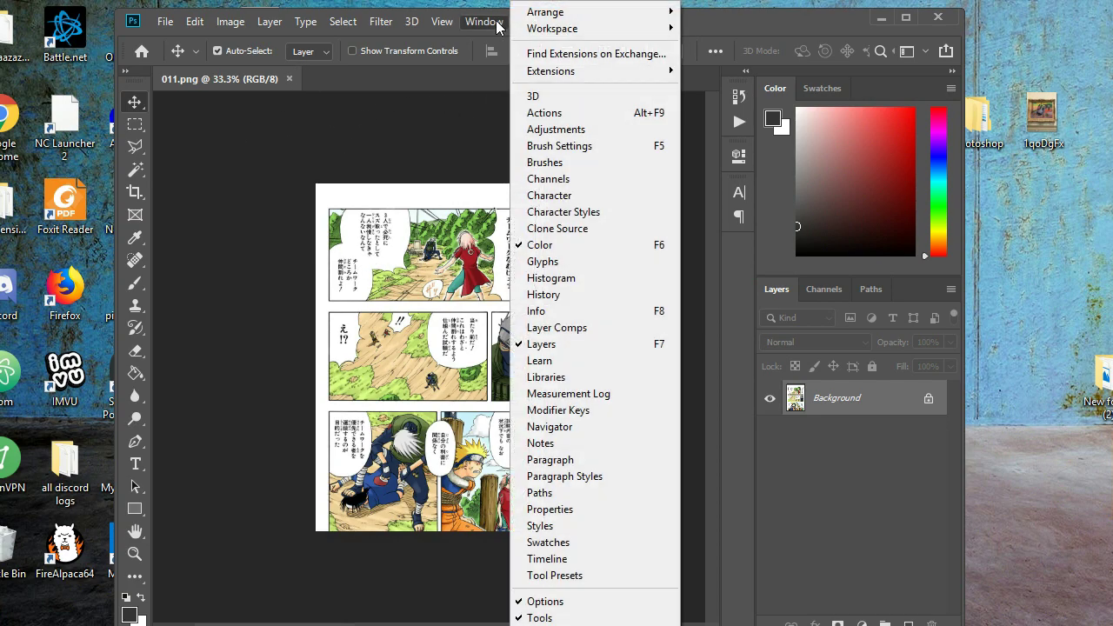
pyautogui.click(613, 114)
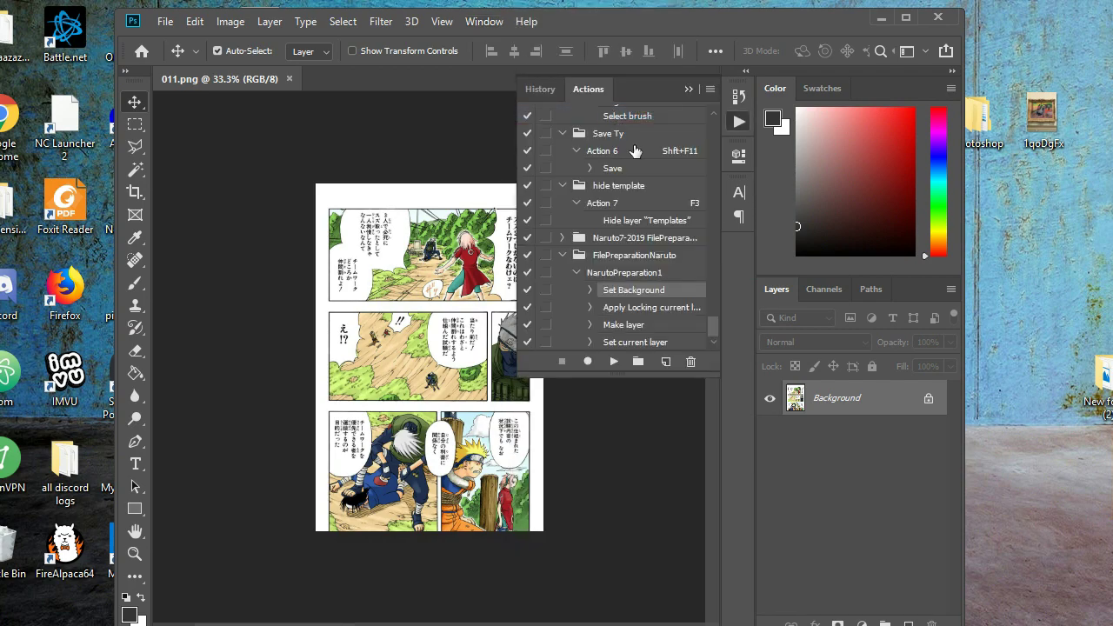
pyautogui.click(638, 361)
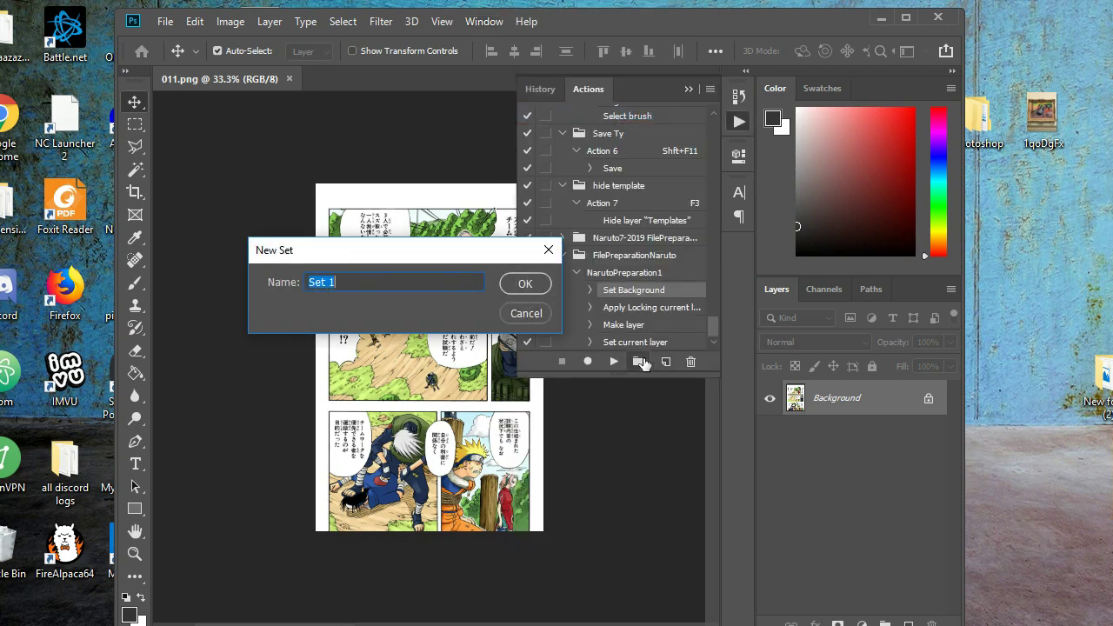
pyautogui.click(436, 280)
pyautogui.hotkey('ctrl', 'a')
pyautogui.write('Fi')
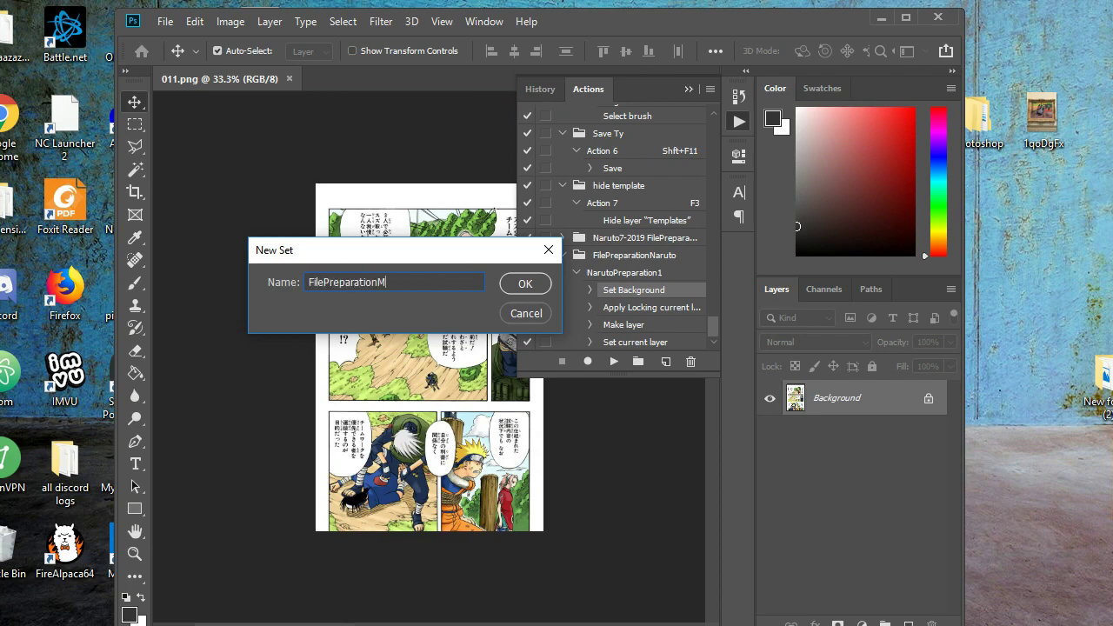
pyautogui.write('lePreparationMan')
pyautogui.press('BackSpace')
pyautogui.write('anga')
pyautogui.click(526, 283)
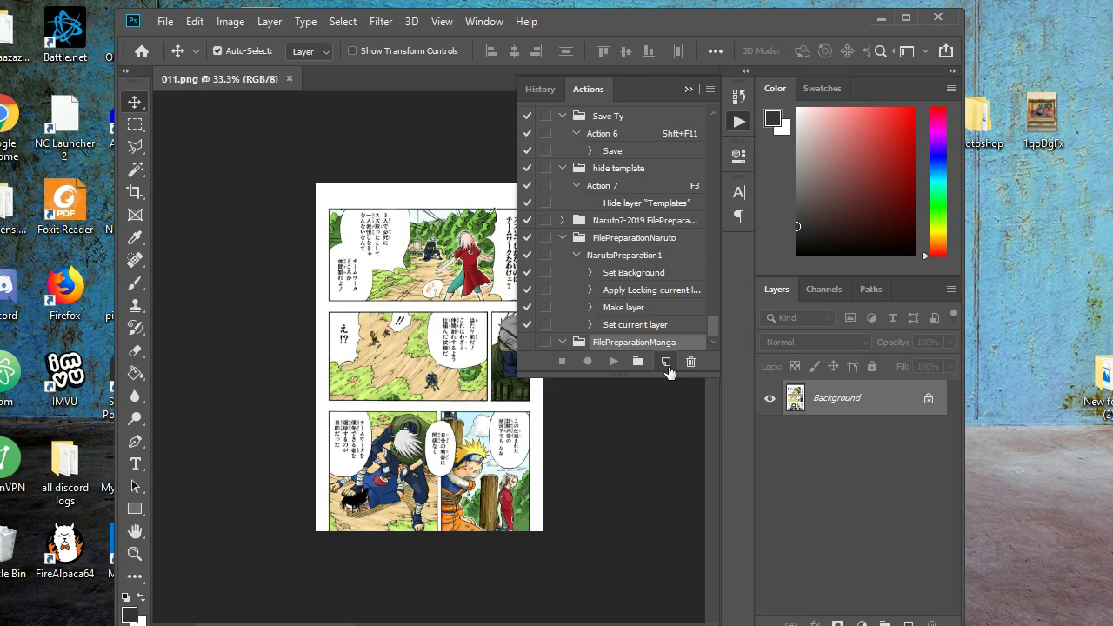
pyautogui.click(666, 362)
# Record Action 9: Background to fully locked Layer 0, plus a new layer named Clean.
pyautogui.click(560, 288)
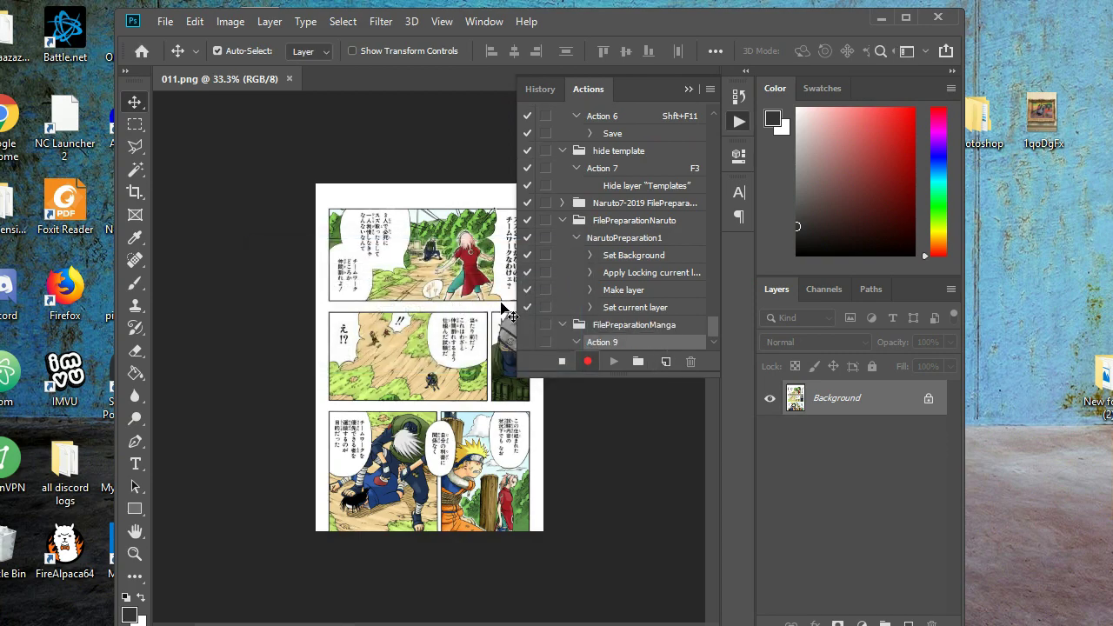
pyautogui.click(930, 399)
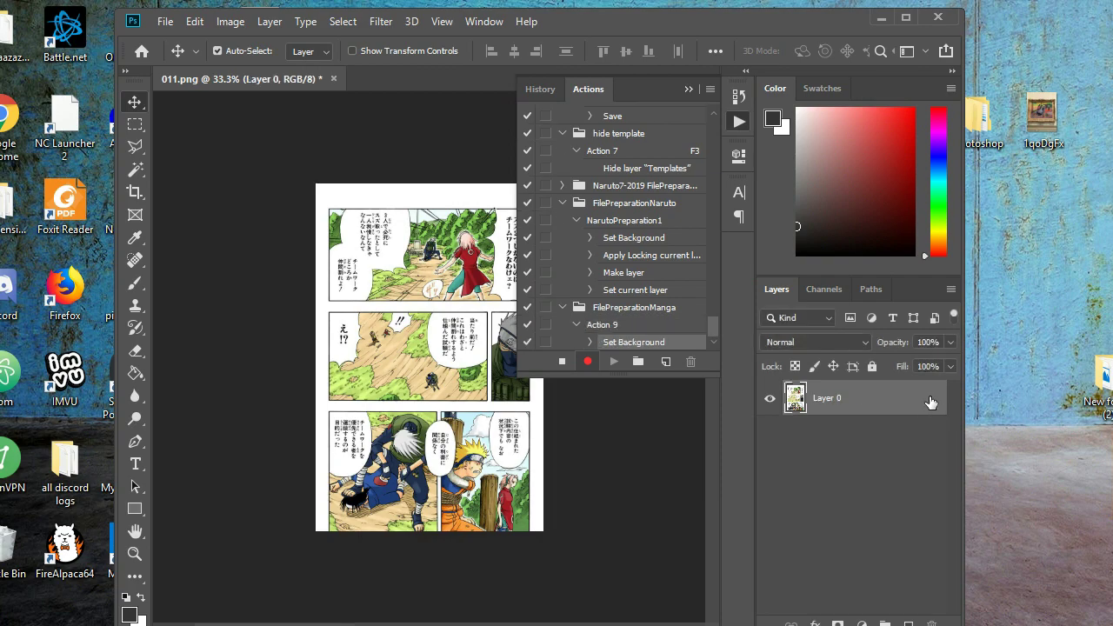
pyautogui.click(874, 365)
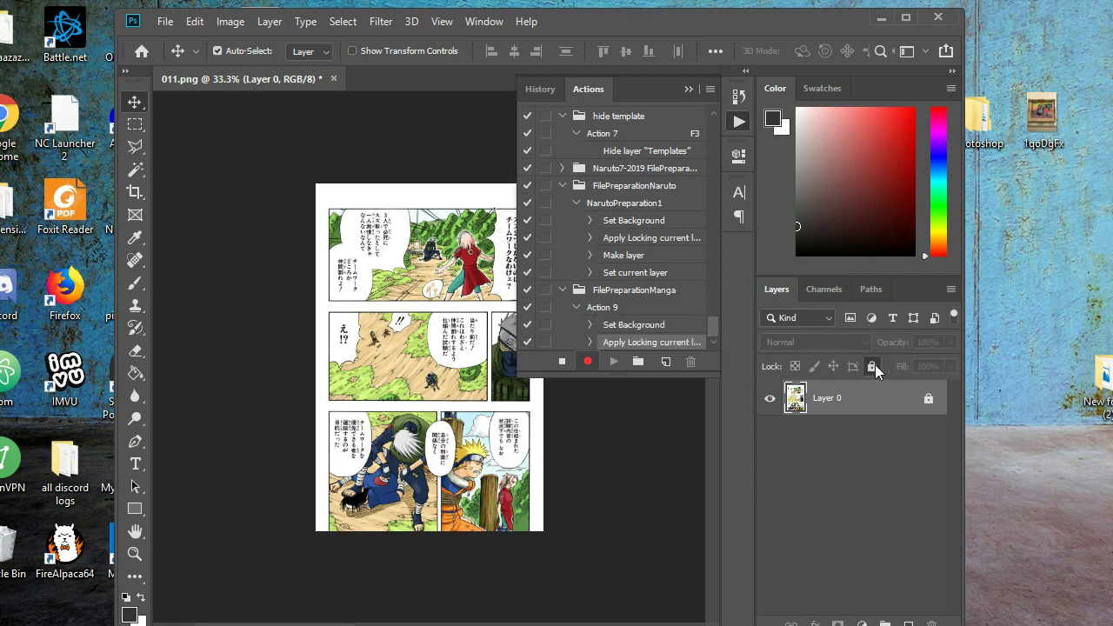
pyautogui.click(907, 621)
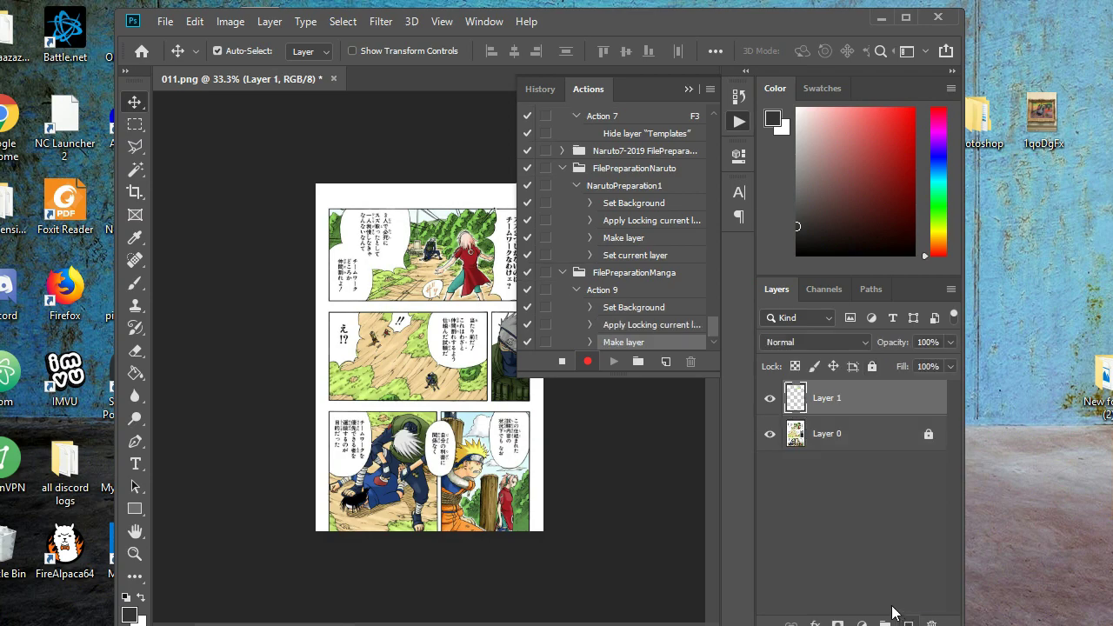
pyautogui.doubleClick(828, 398)
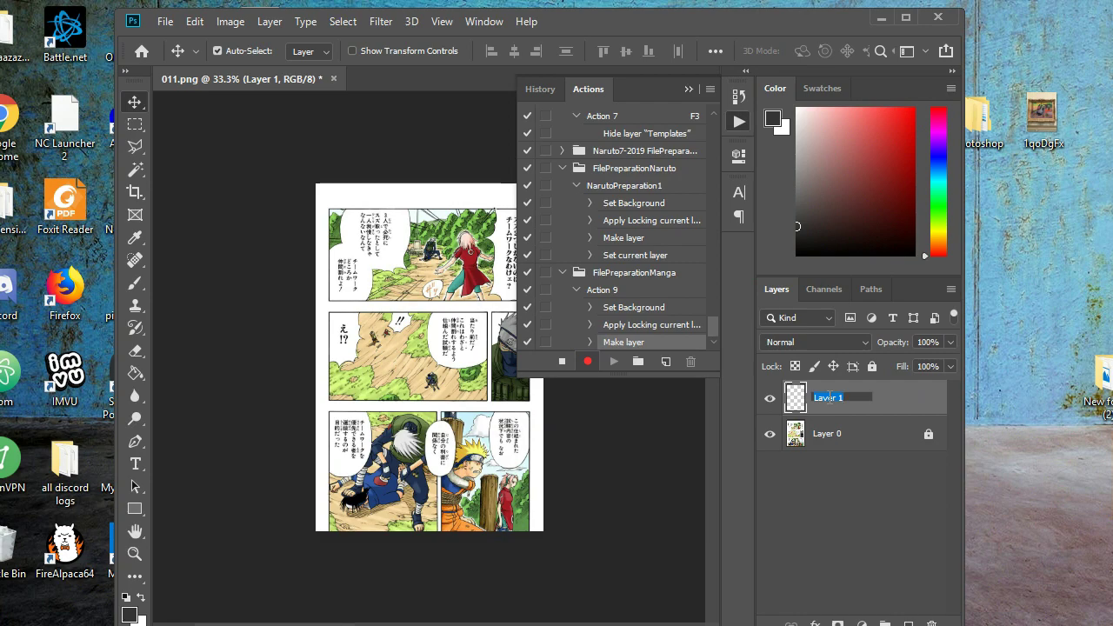
pyautogui.write('Clean')
pyautogui.press('Return')
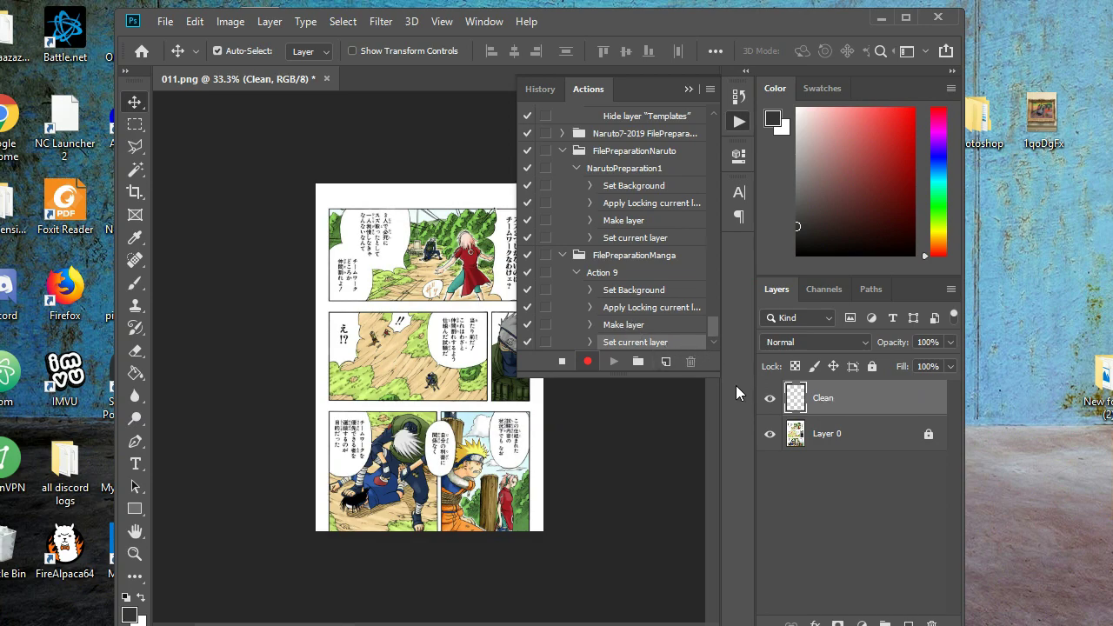
pyautogui.click(563, 361)
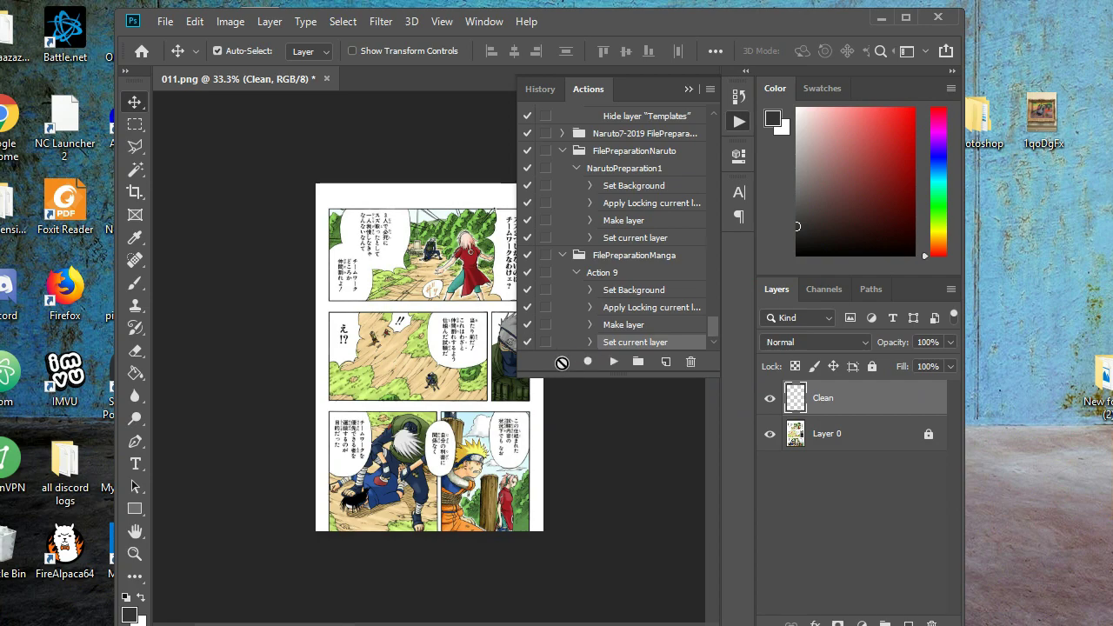
# Collapse the FilePreparationManga set and launch File > Scripts > Image Processor.
pyautogui.click(564, 256)
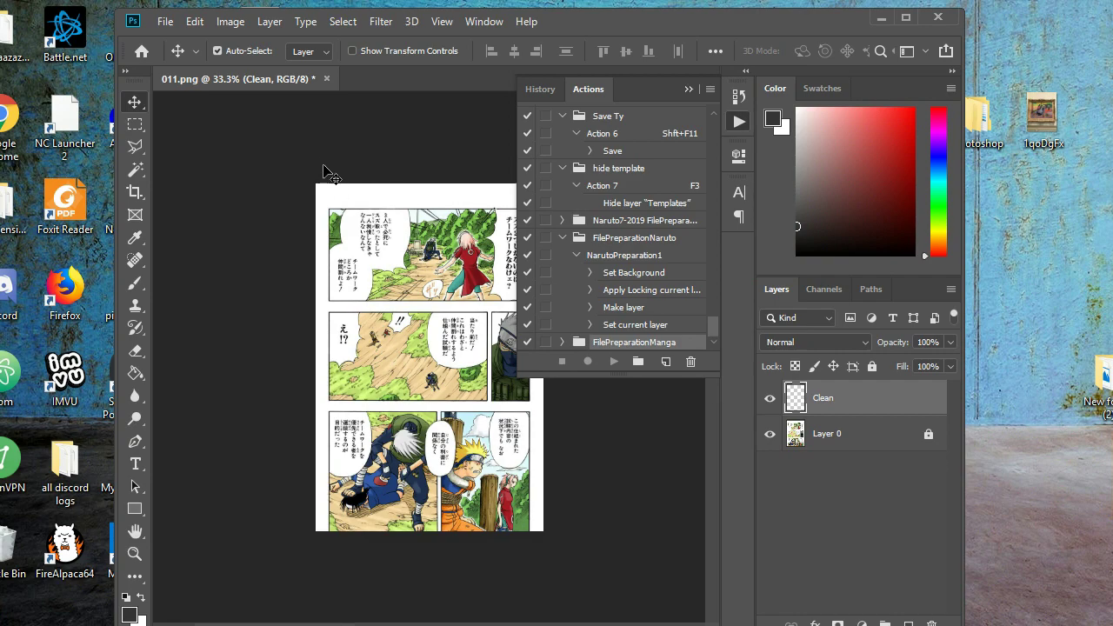
pyautogui.click(164, 22)
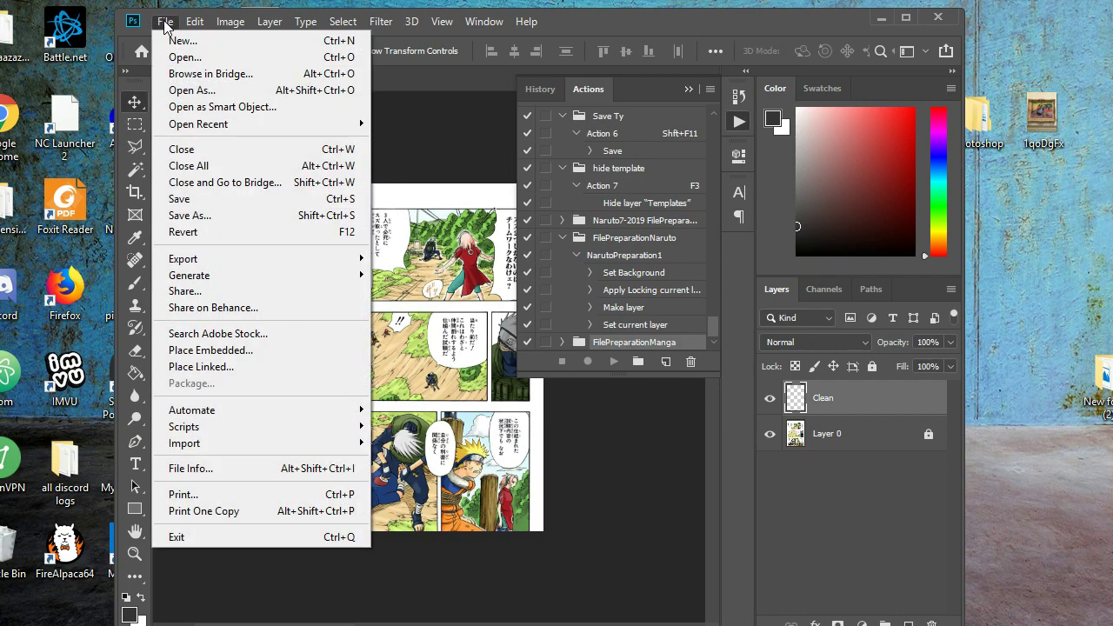
pyautogui.moveTo(249, 430)
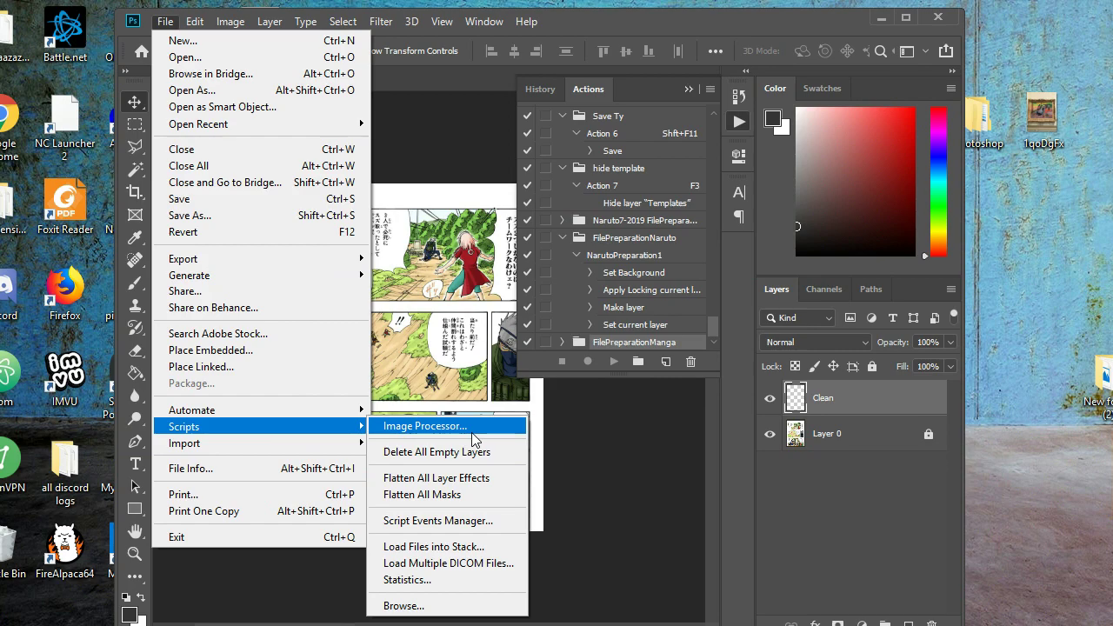
pyautogui.click(472, 431)
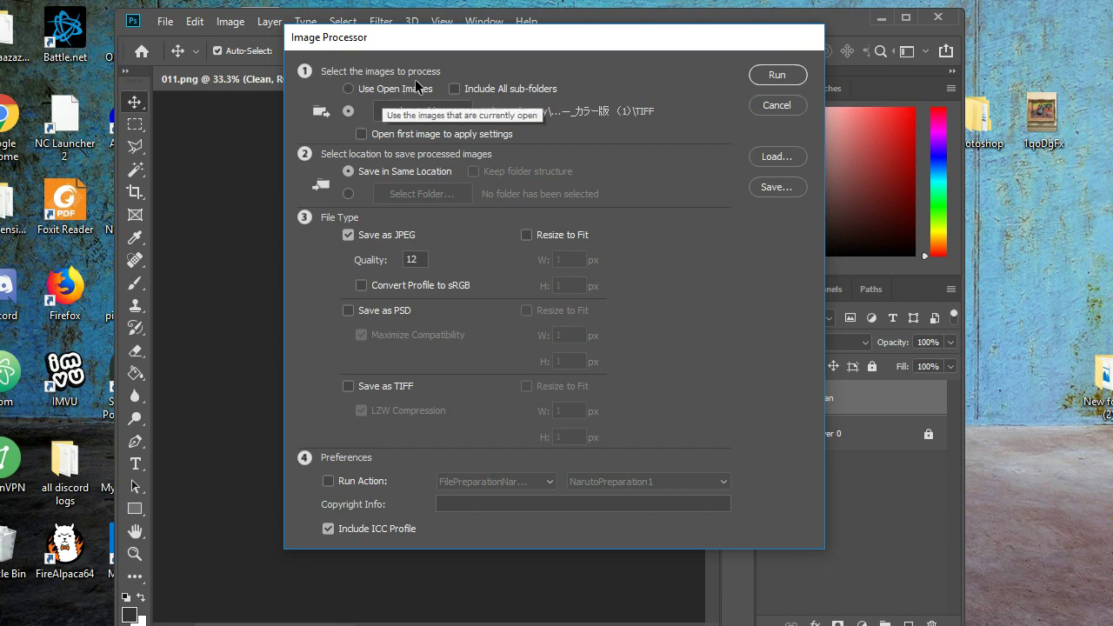
# Set the Image Processor source folder to NarutoVolumnes > vol 1-10 > RAWS.
pyautogui.click(348, 112)
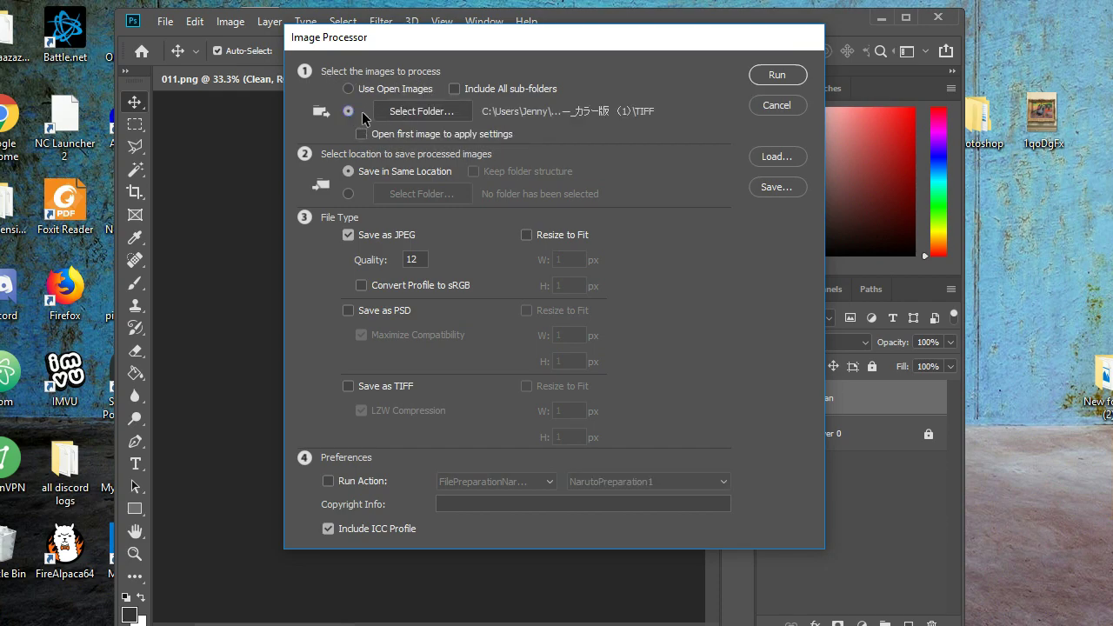
pyautogui.click(425, 112)
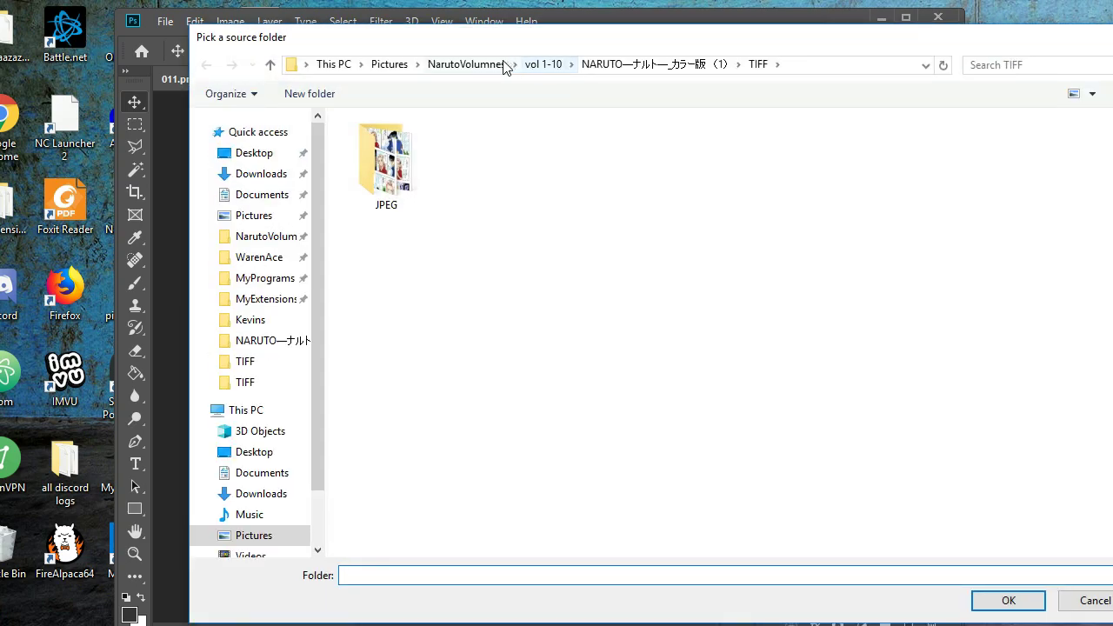
pyautogui.click(477, 70)
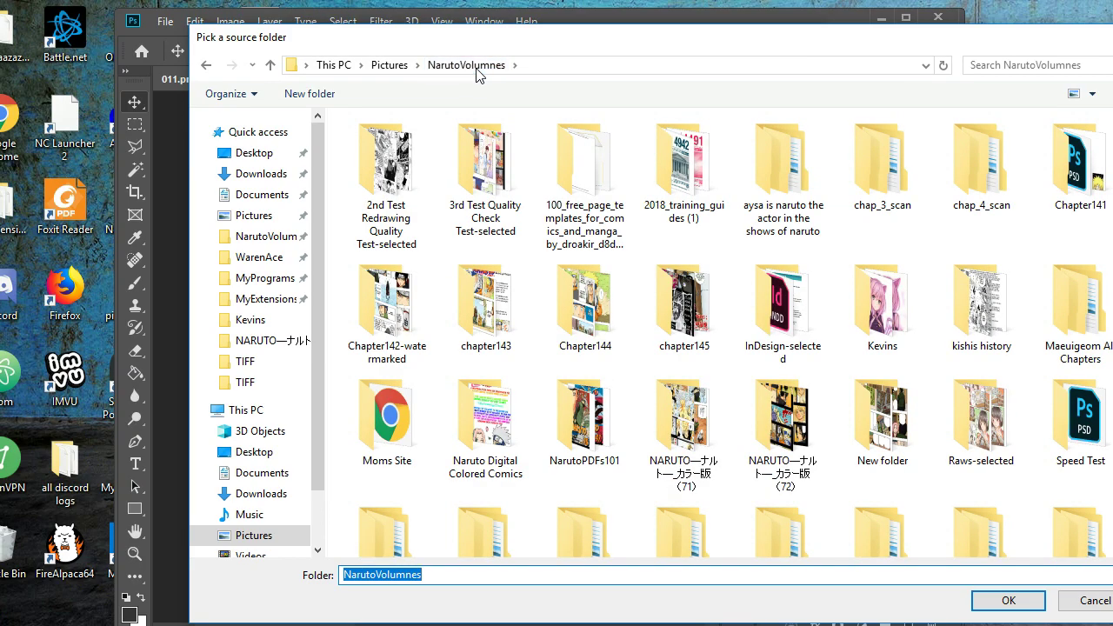
pyautogui.scroll(-2, 406, 516)
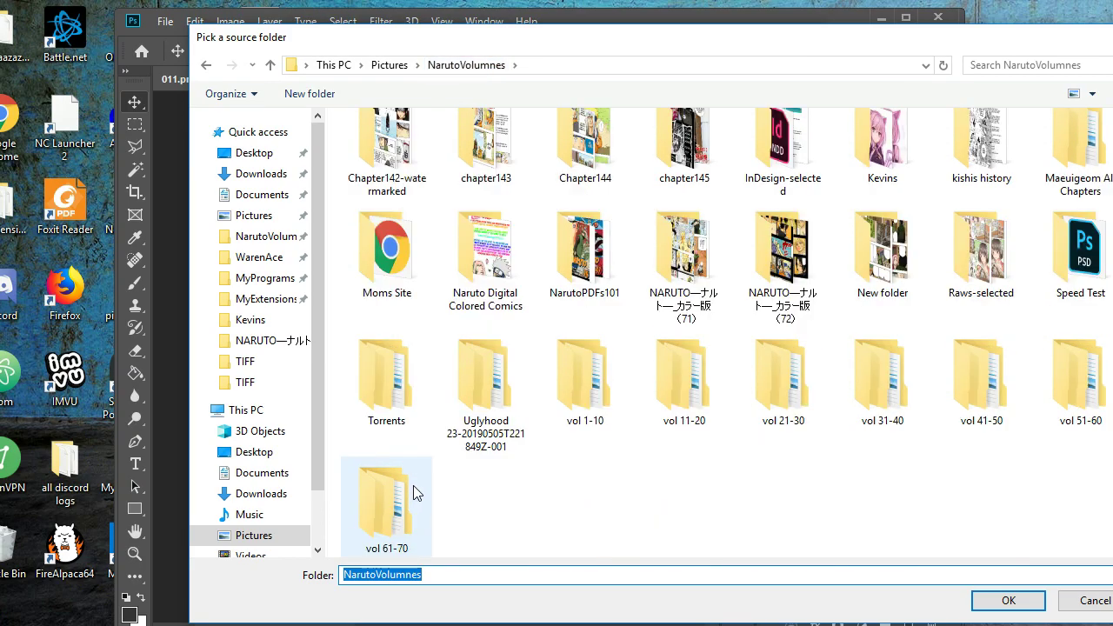
pyautogui.doubleClick(607, 385)
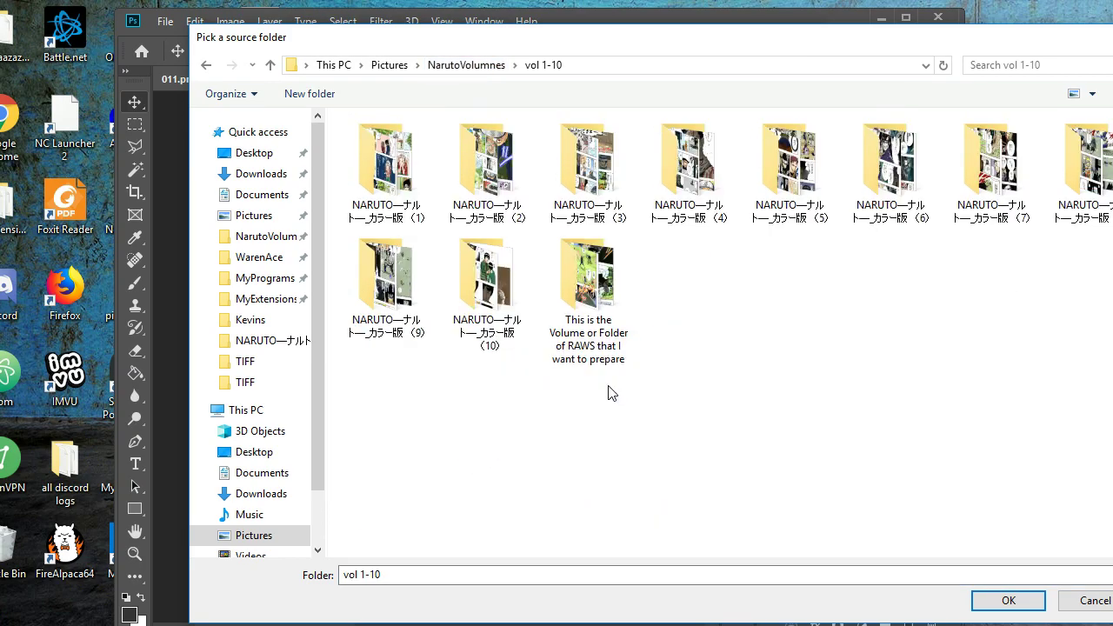
pyautogui.click(613, 271)
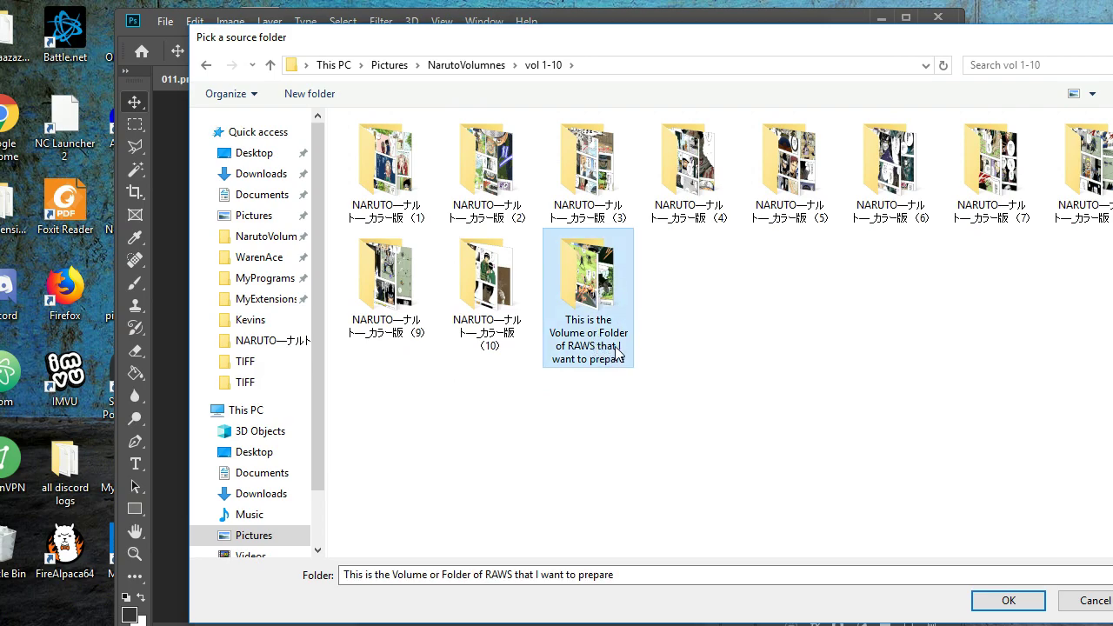
pyautogui.doubleClick(599, 277)
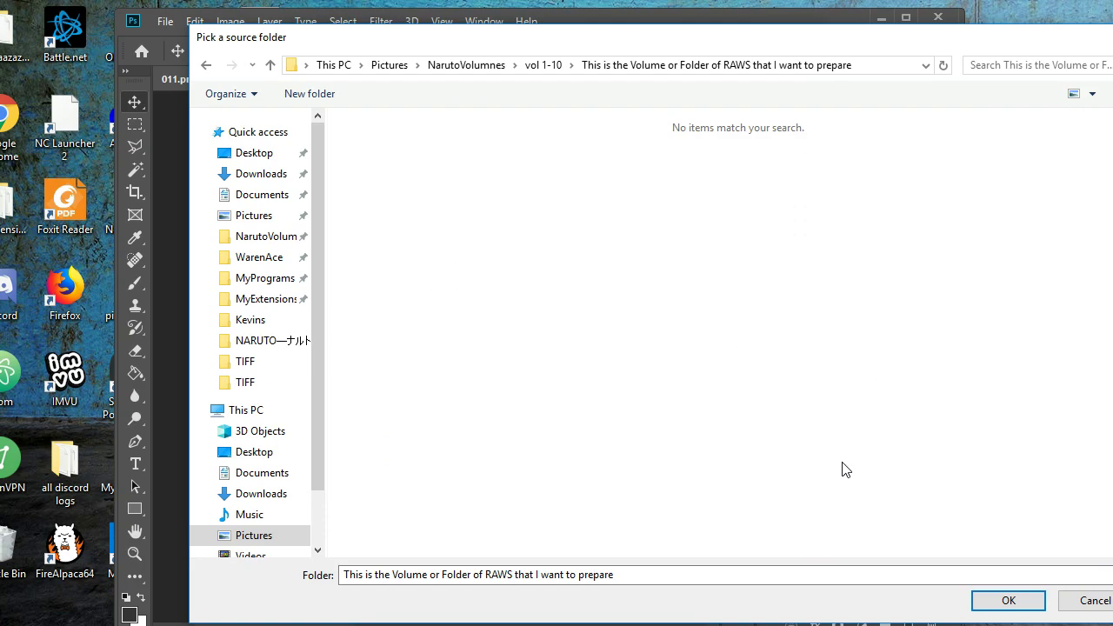
pyautogui.click(1006, 602)
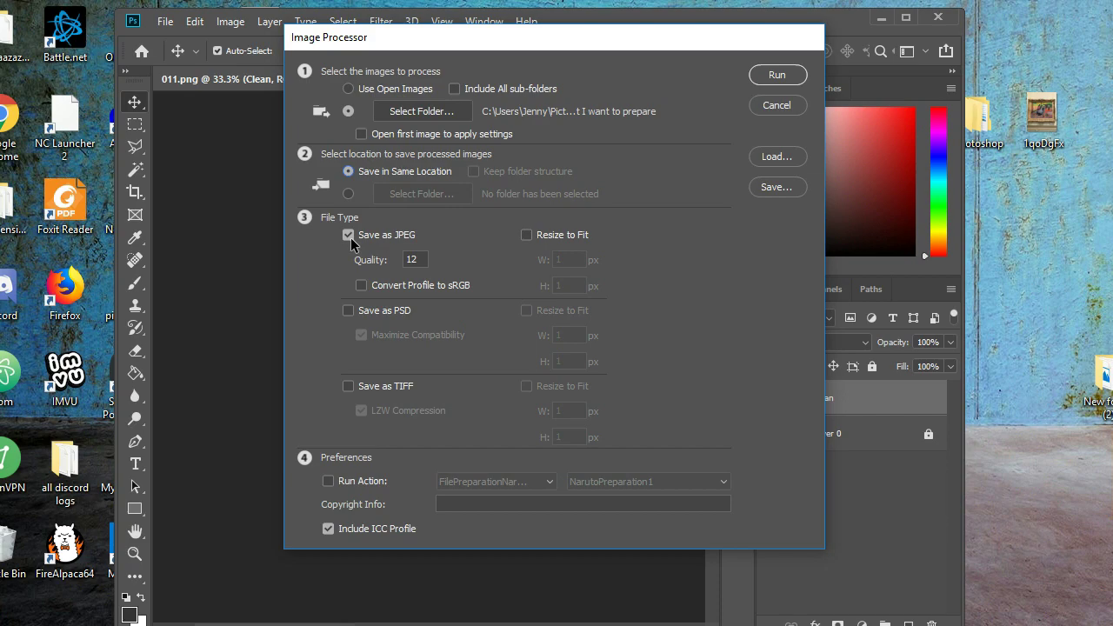
# Switch the output from JPEG to TIFF with LZW compression, leaving PSD off.
pyautogui.click(349, 235)
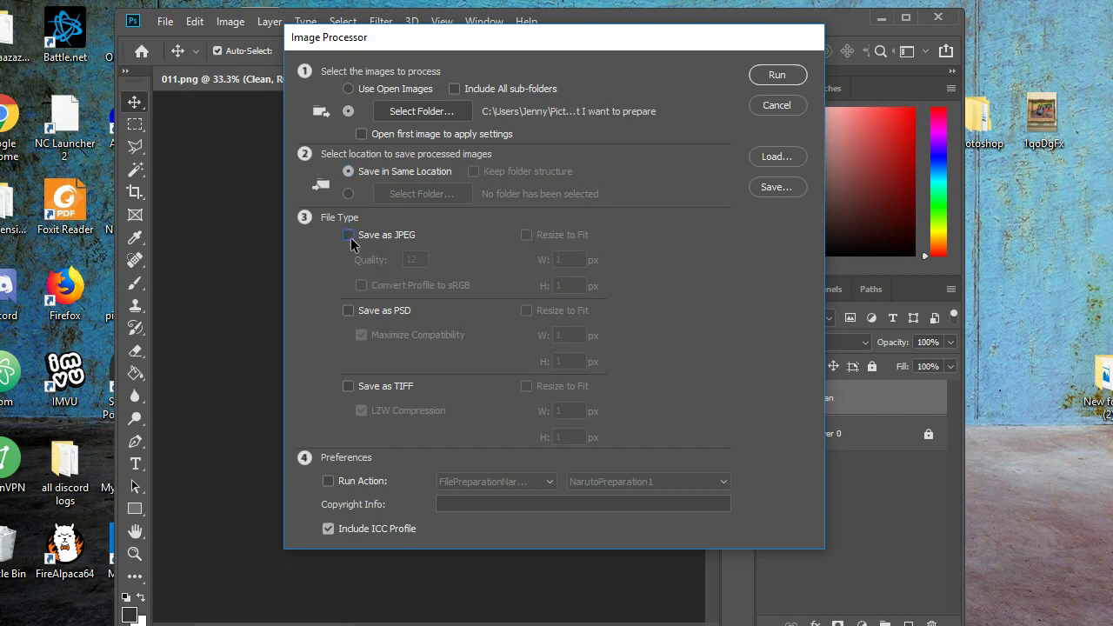
pyautogui.click(348, 311)
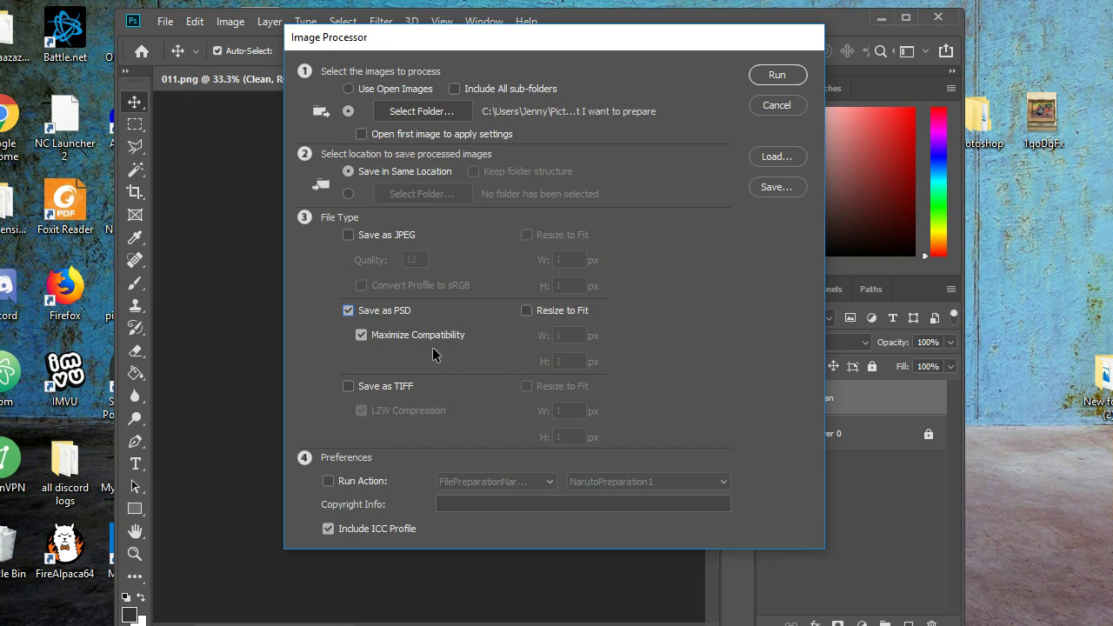
pyautogui.click(352, 311)
pyautogui.click(349, 386)
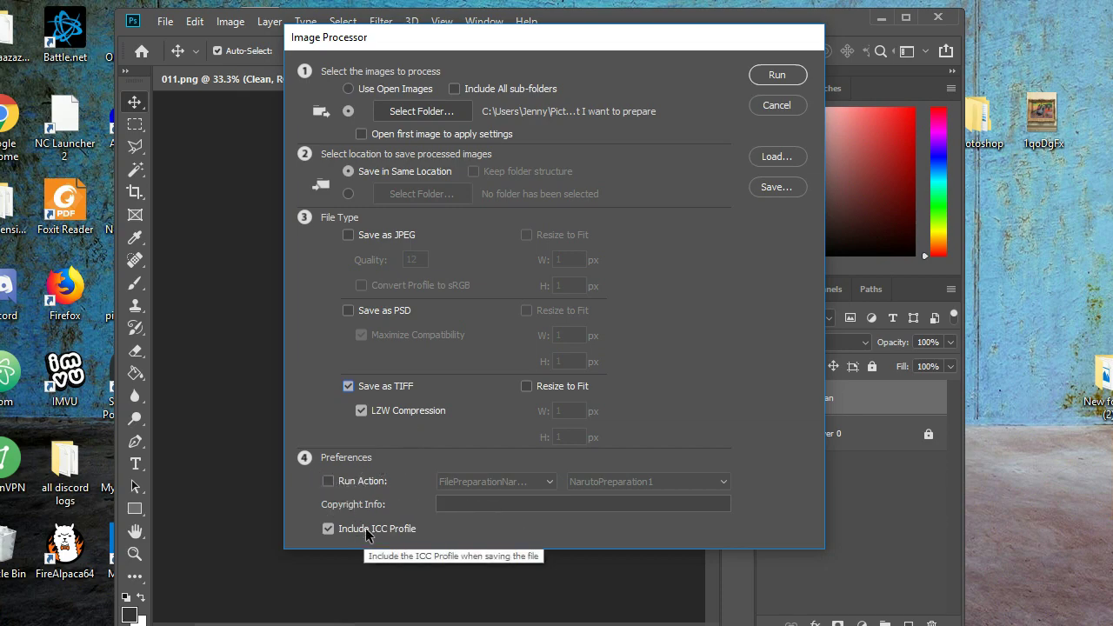
# Enable Run Action with the FilePreparationManga set and Action 9.
pyautogui.click(328, 481)
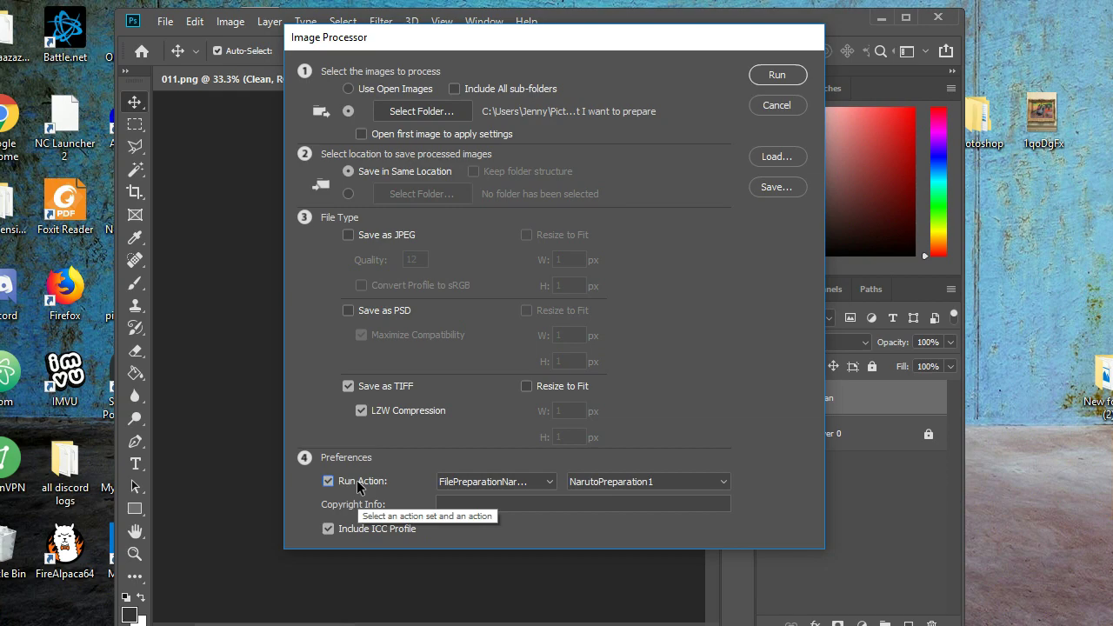
pyautogui.click(521, 482)
pyautogui.click(515, 460)
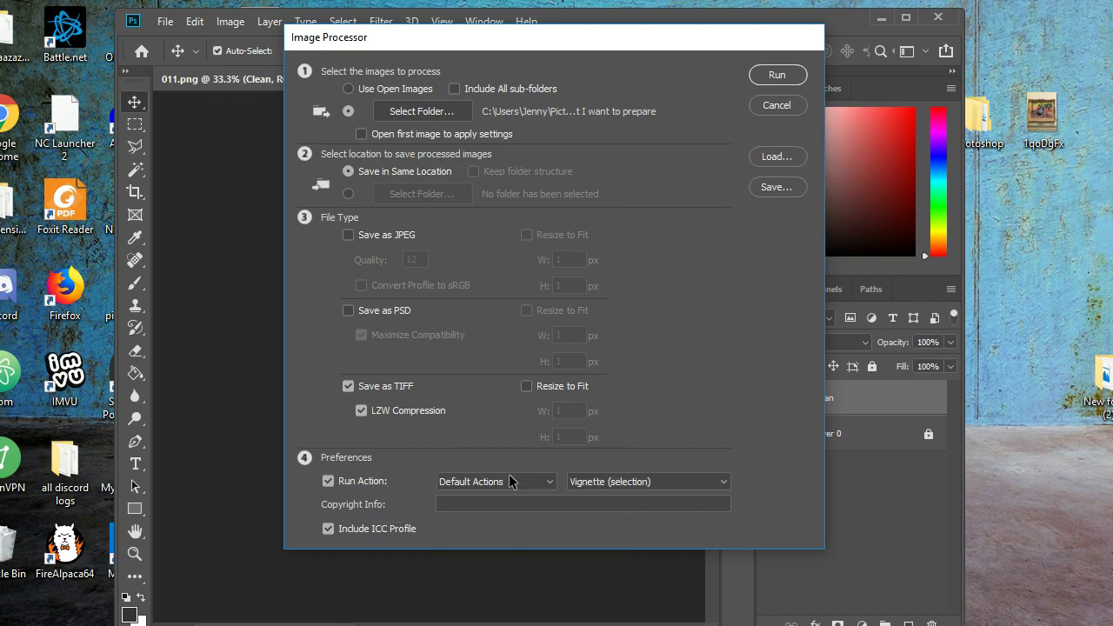
pyautogui.click(511, 481)
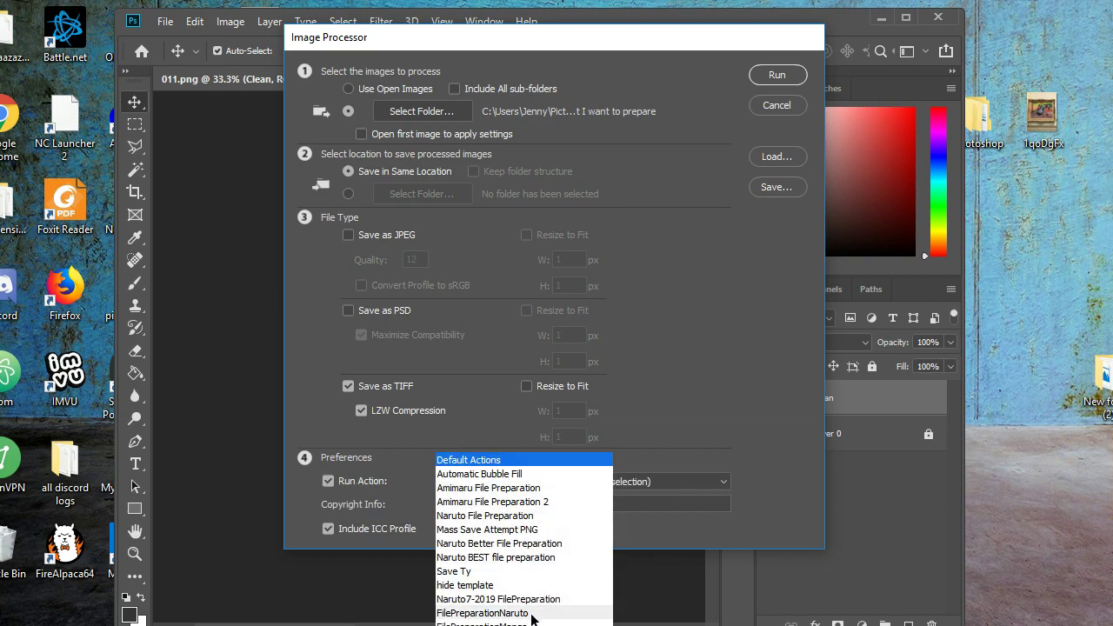
pyautogui.click(481, 623)
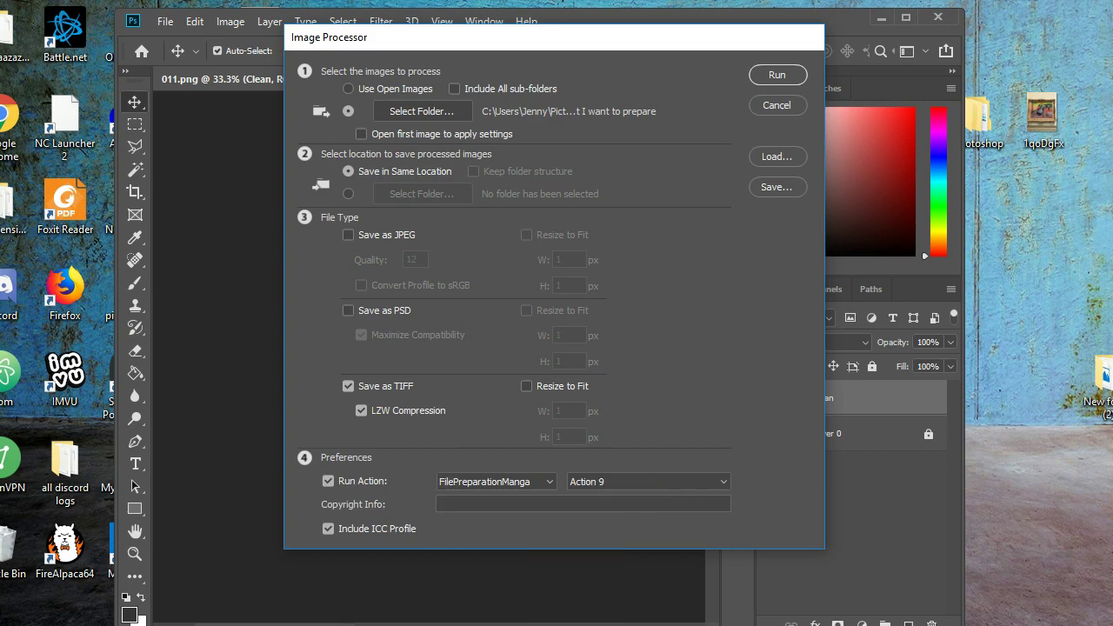
pyautogui.click(653, 485)
pyautogui.click(645, 497)
# Run the batch and continue past the 'Set not available' warning until it finishes.
pyautogui.click(773, 75)
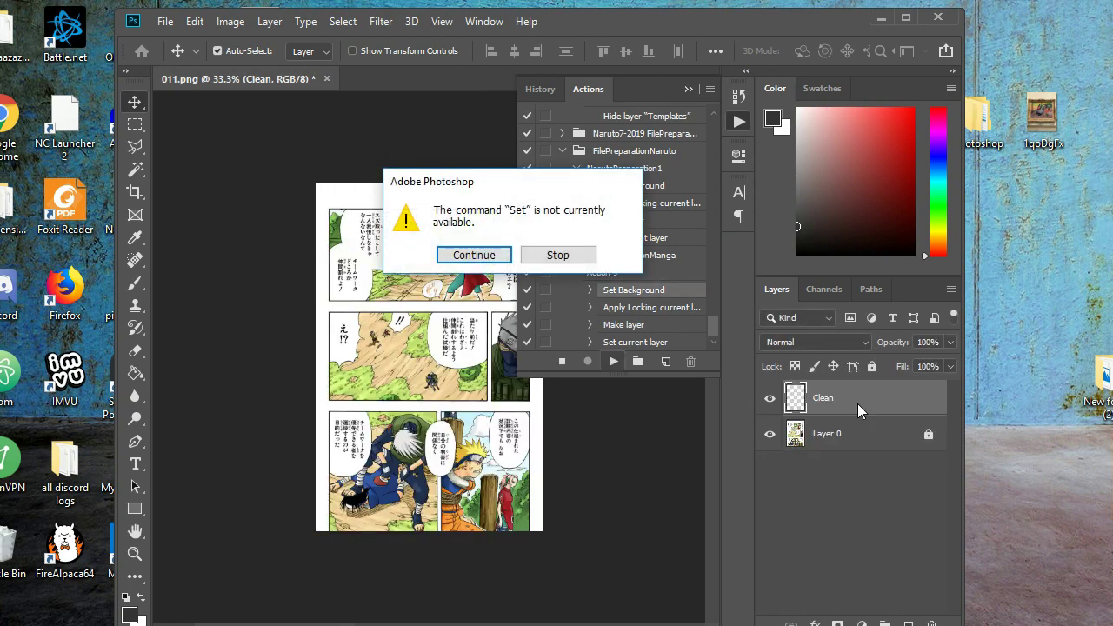
pyautogui.click(503, 255)
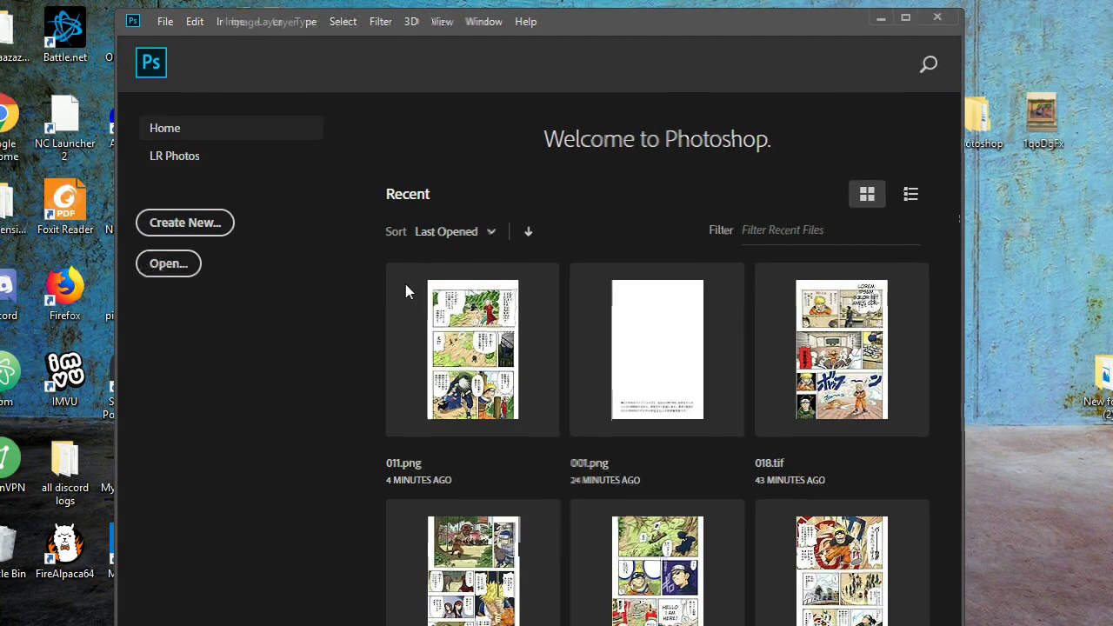
# Browse the TIFF output folder and the RAWS folder, checking raw pages 011 and 036.
pyautogui.click(165, 22)
pyautogui.click(182, 55)
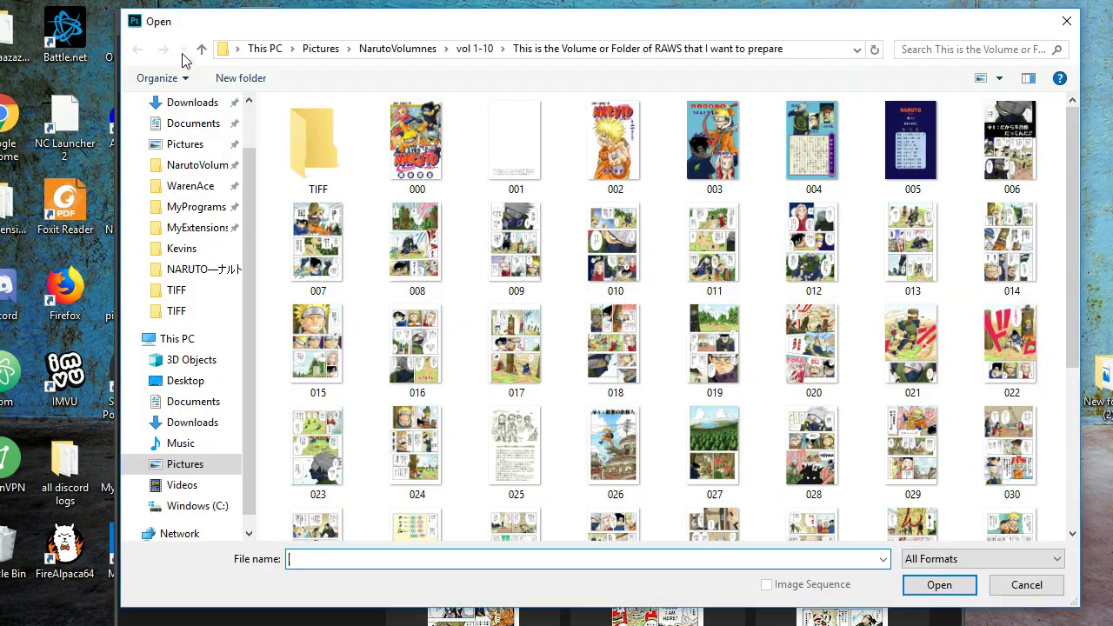
pyautogui.doubleClick(333, 162)
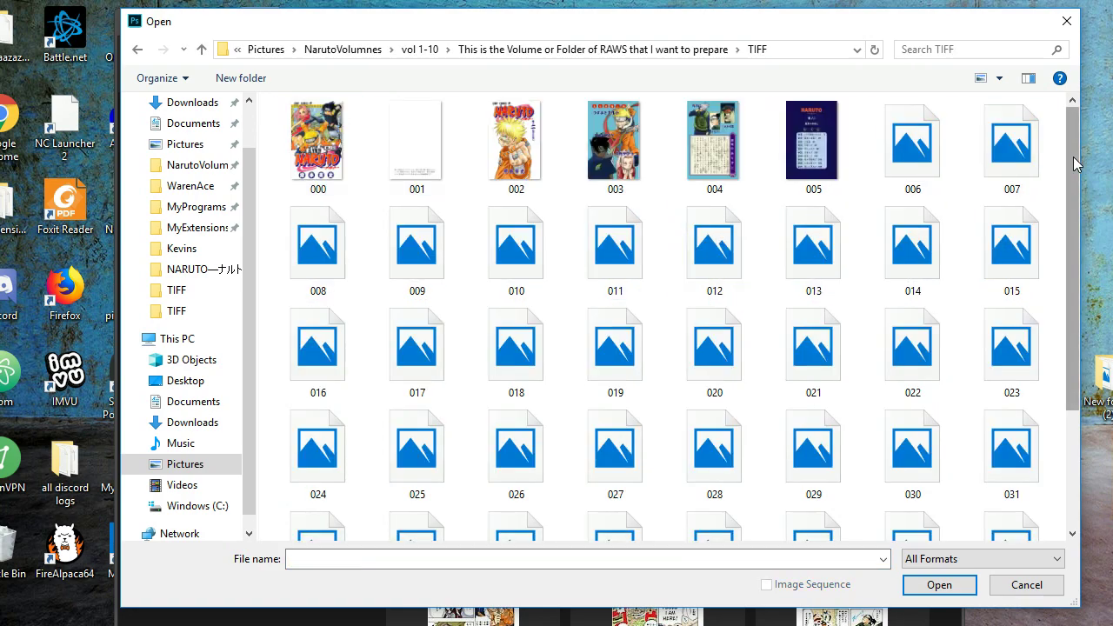
pyautogui.moveTo(1076, 166); pyautogui.dragTo(1065, 201)
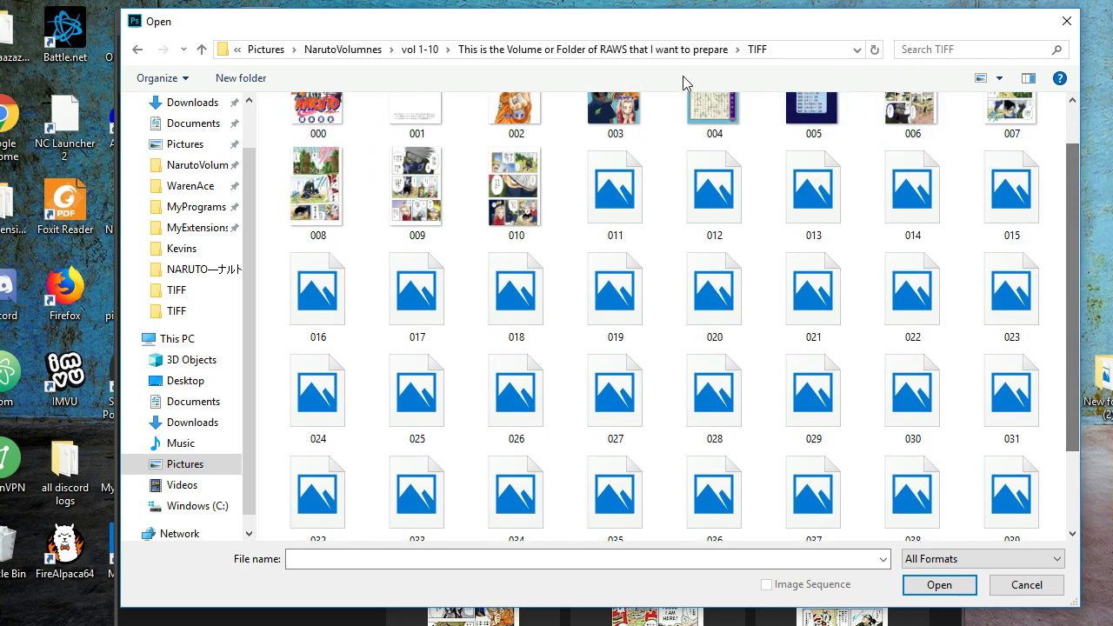
pyautogui.click(663, 49)
pyautogui.click(711, 239)
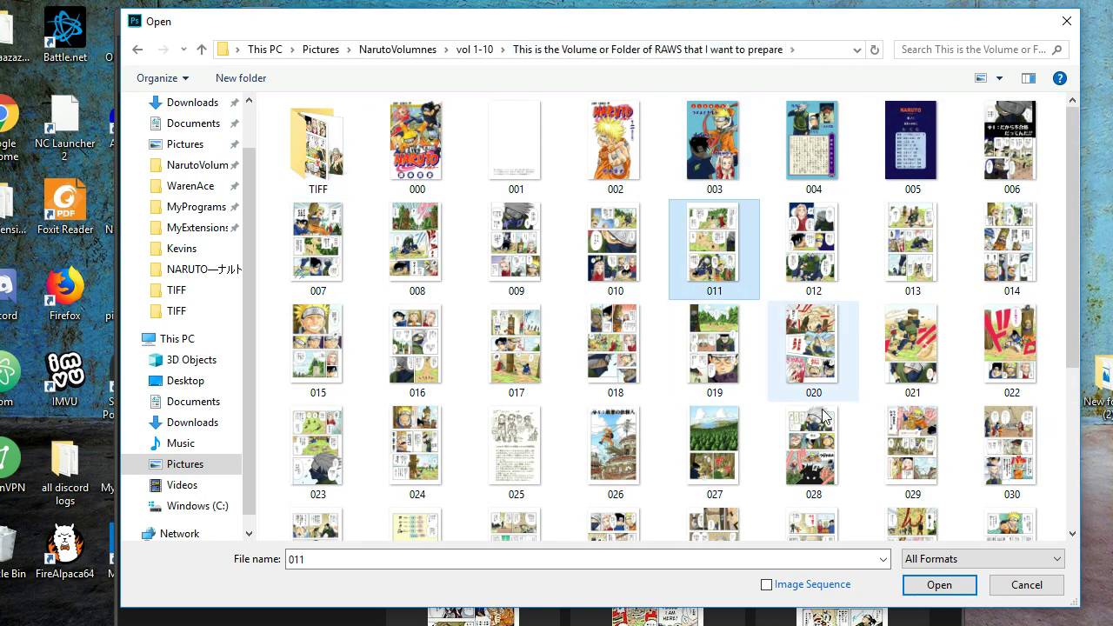
pyautogui.scroll(-3, 832, 427)
pyautogui.click(804, 296)
pyautogui.scroll(3, 804, 295)
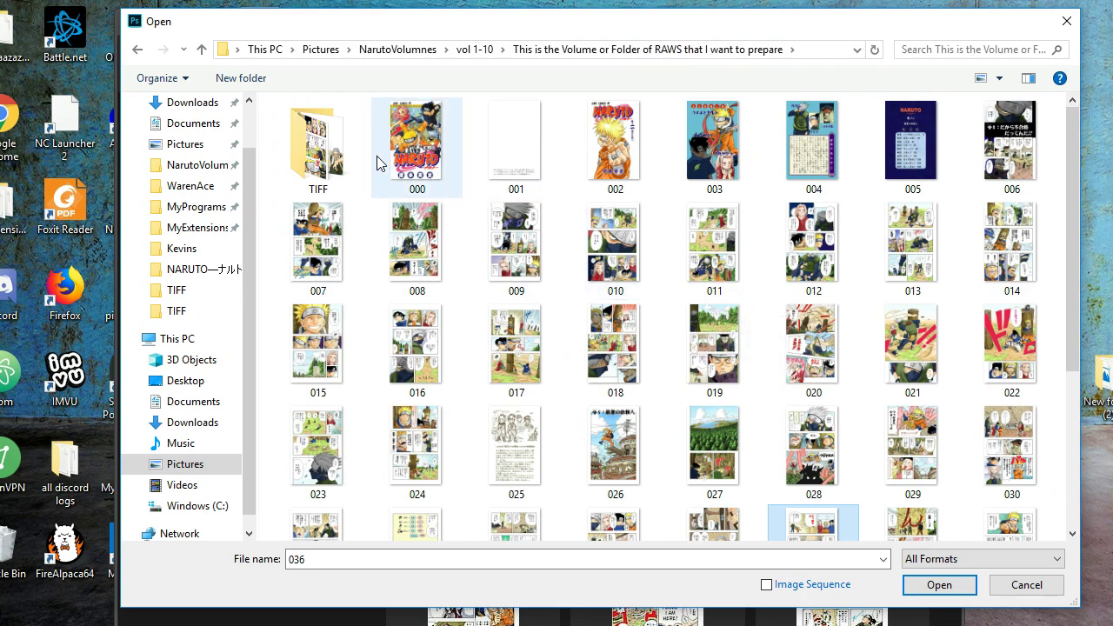
# Go back into the TIFF folder and open processed page 007.tif.
pyautogui.click(336, 163)
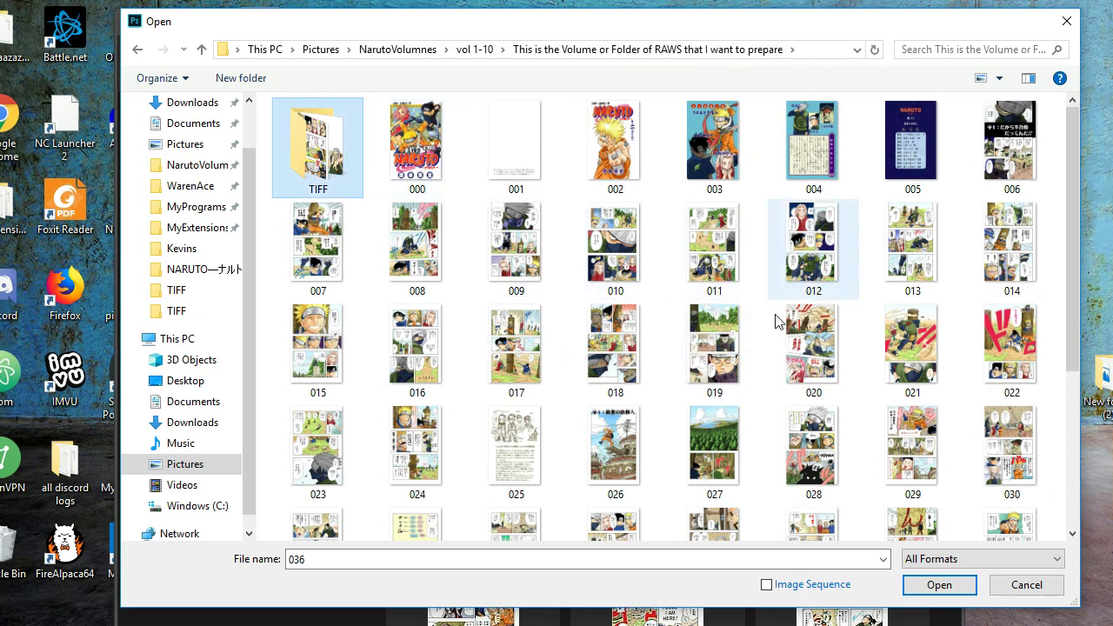
pyautogui.doubleClick(318, 170)
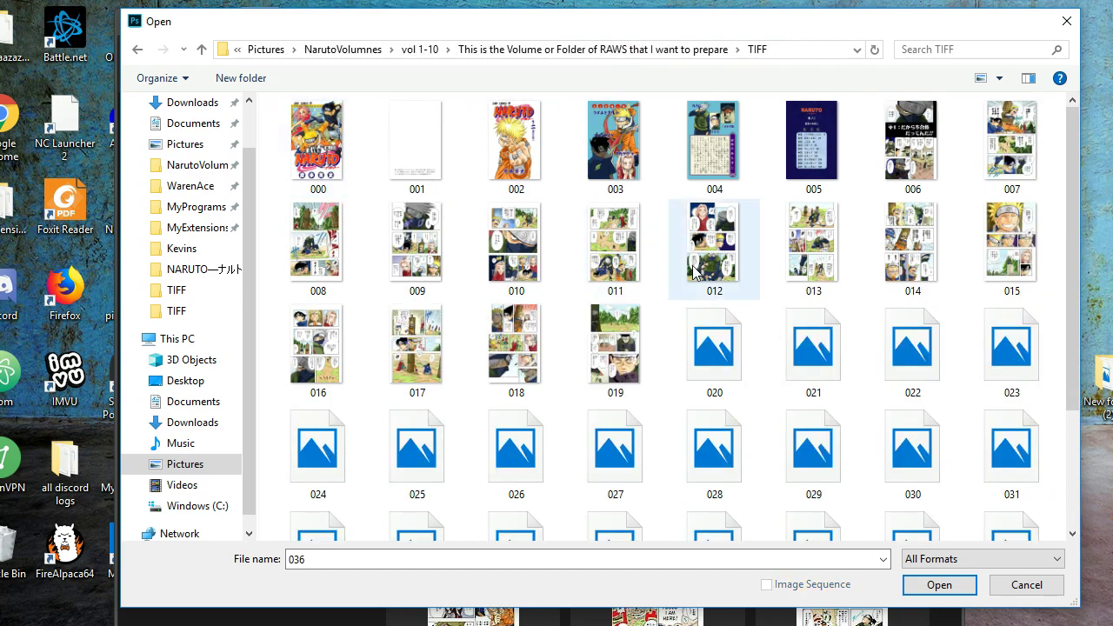
pyautogui.scroll(-2, 695, 269)
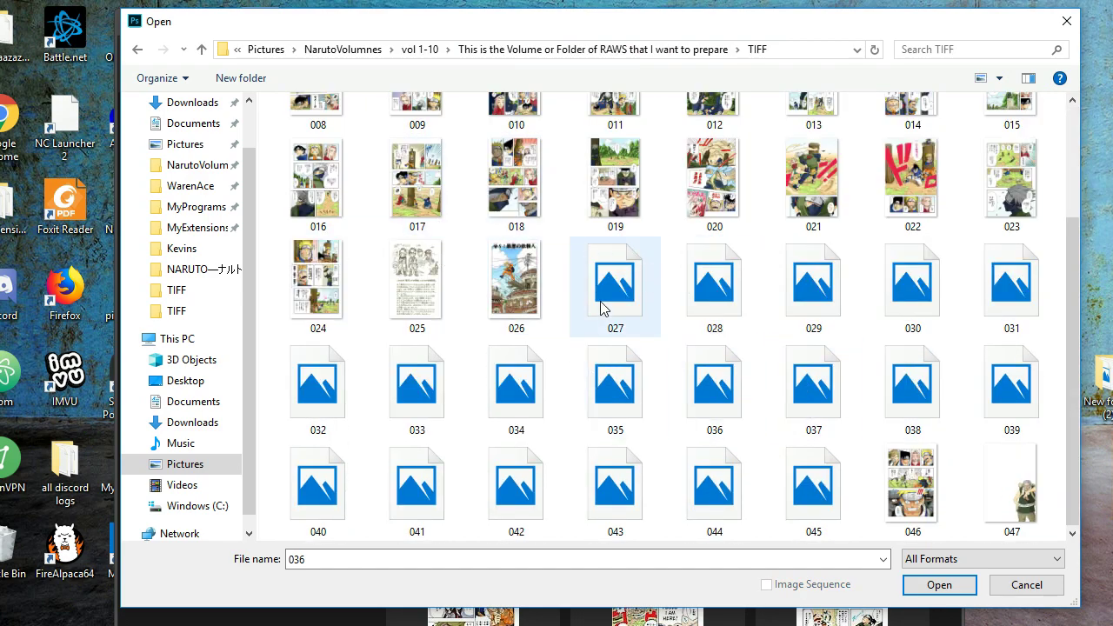
pyautogui.scroll(2, 600, 308)
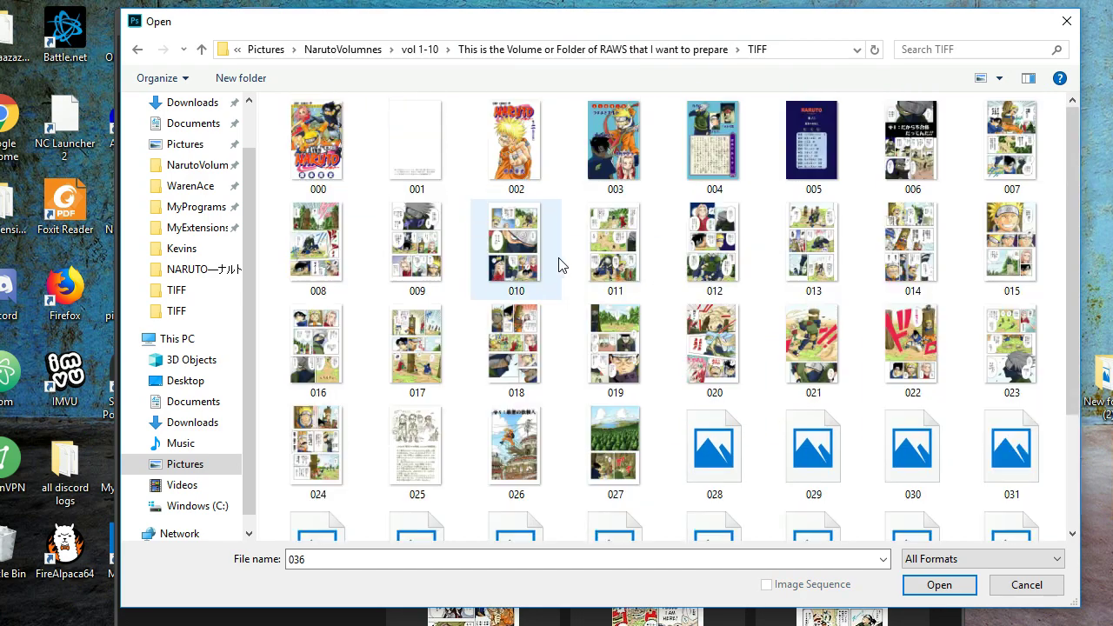
pyautogui.click(647, 48)
pyautogui.scroll(-5, 661, 365)
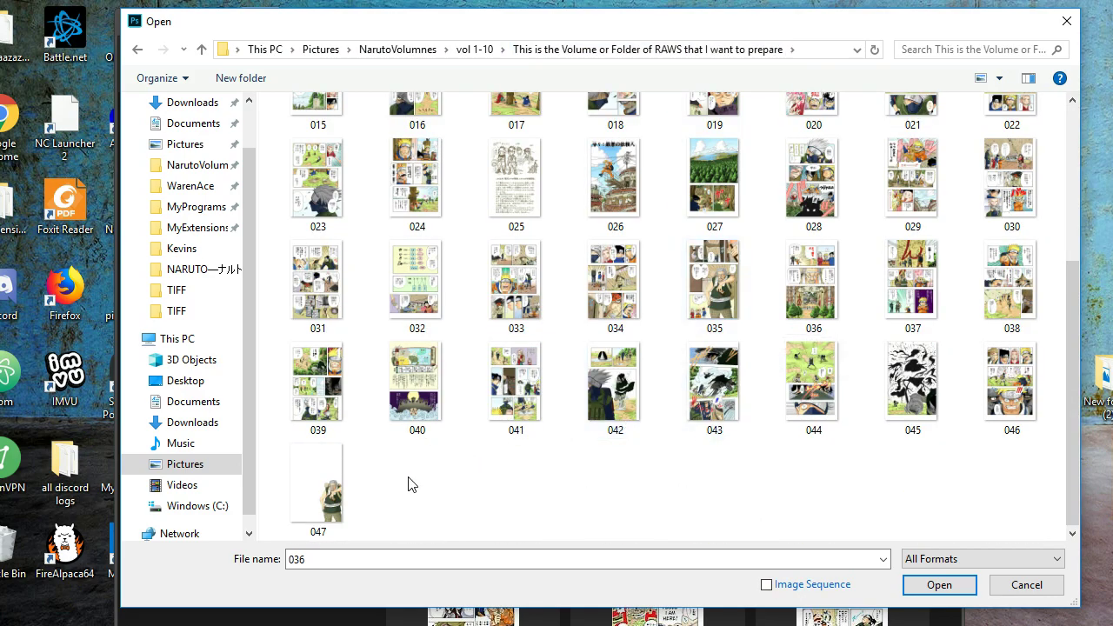
pyautogui.scroll(5, 443, 444)
pyautogui.doubleClick(331, 141)
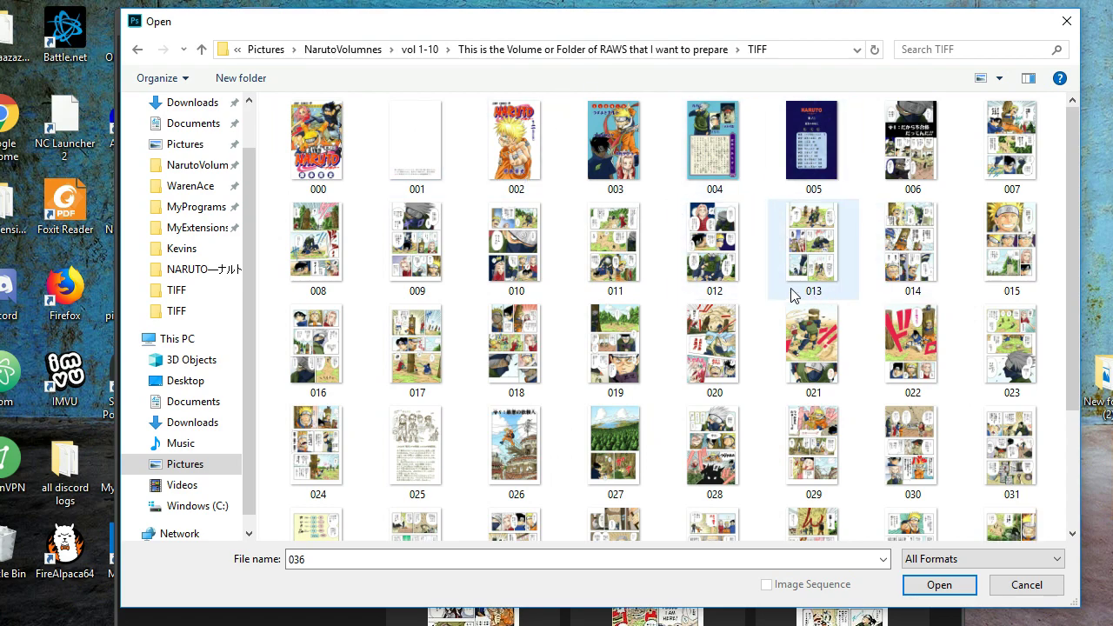
pyautogui.click(874, 265)
pyautogui.scroll(-3, 783, 313)
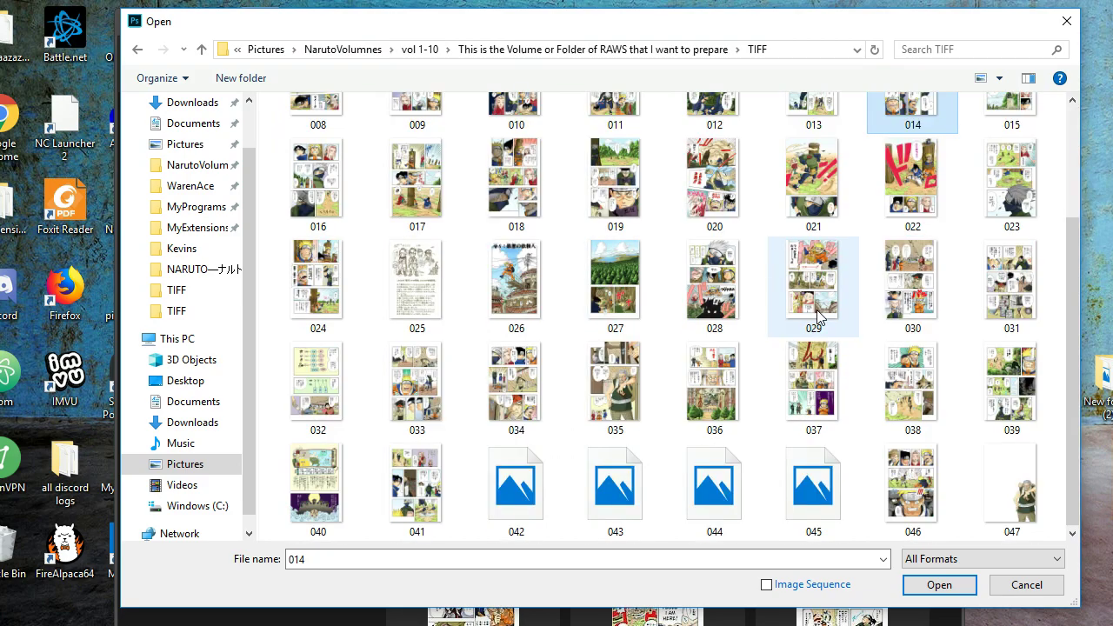
pyautogui.scroll(3, 820, 295)
pyautogui.doubleClick(1010, 139)
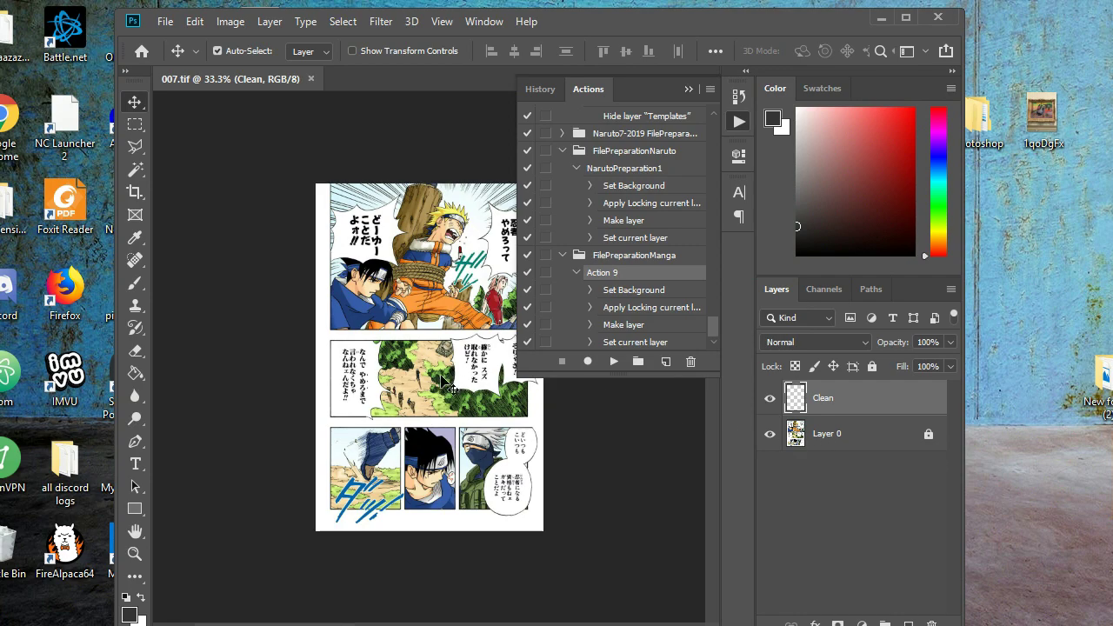
# Add a 'booooo' text layer in page 007's top-left bubble and collapse the Actions panel.
pyautogui.press('b')
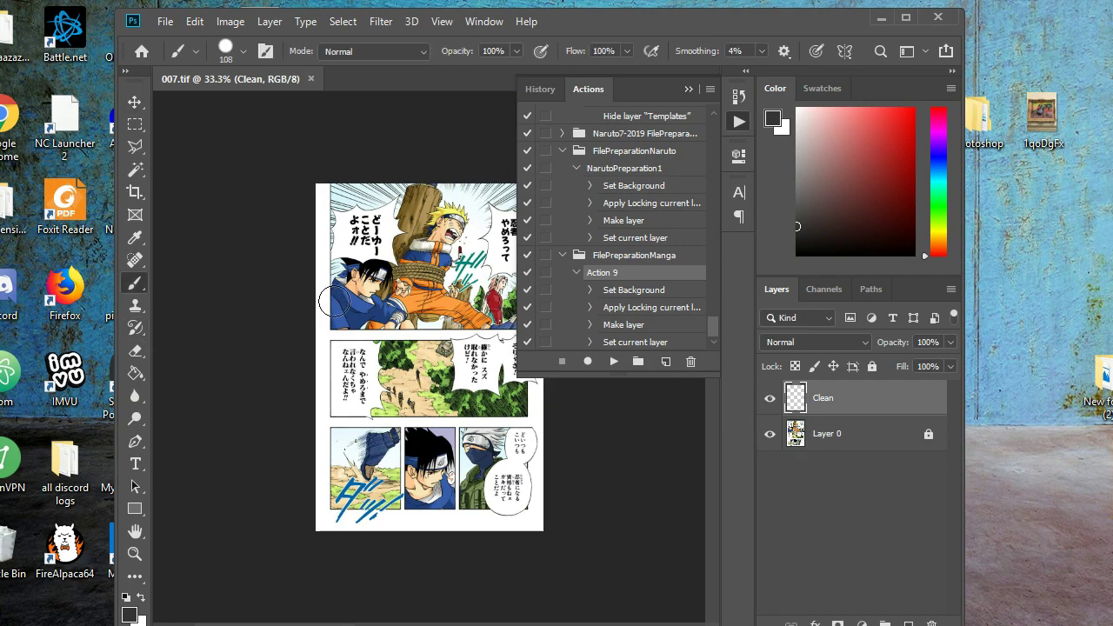
pyautogui.press('x')
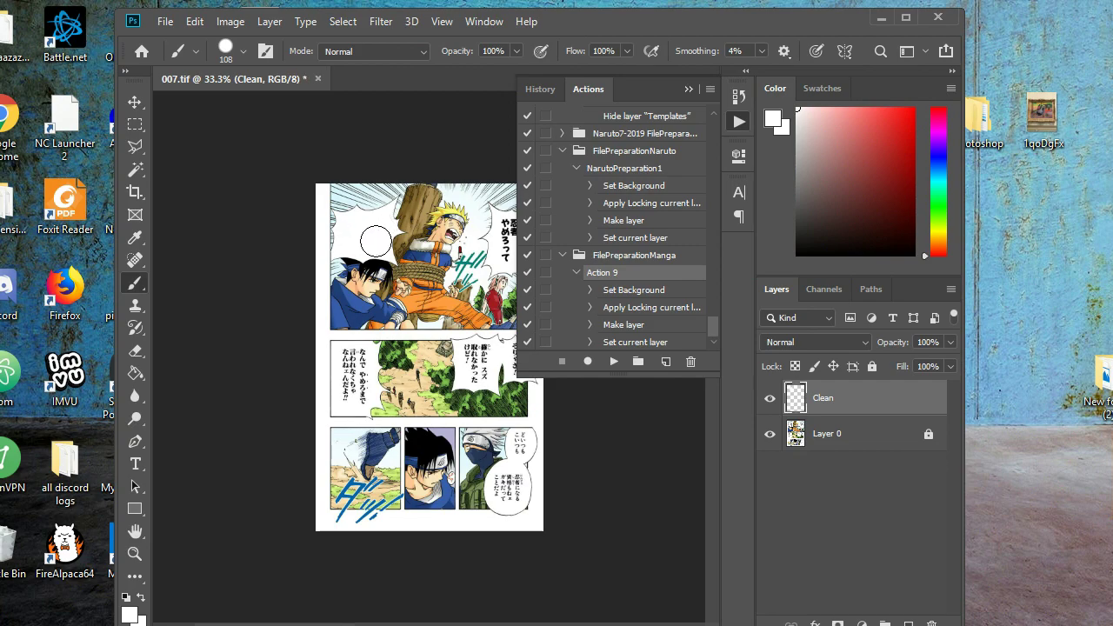
pyautogui.press('t')
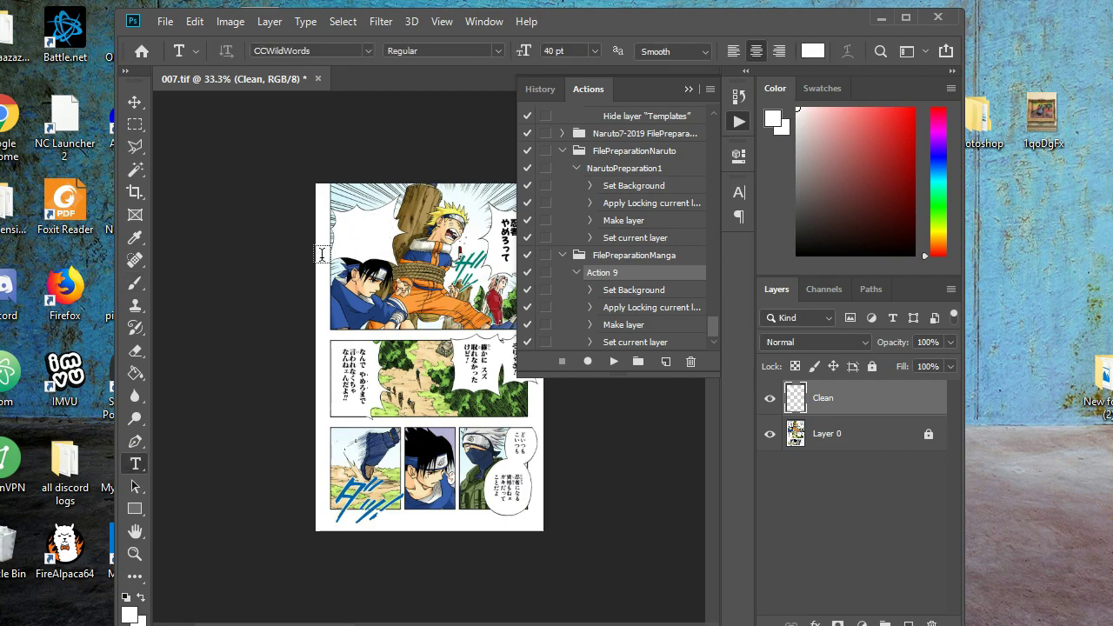
pyautogui.moveTo(341, 212); pyautogui.dragTo(388, 242)
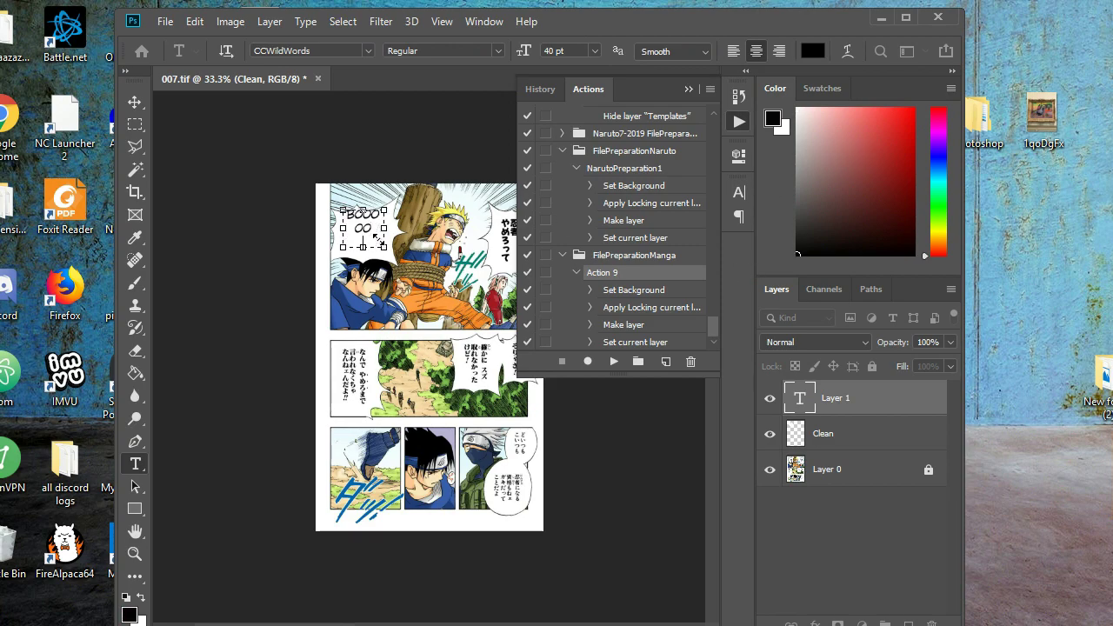
pyautogui.hotkey('ctrl', 'Return')
pyautogui.press('v')
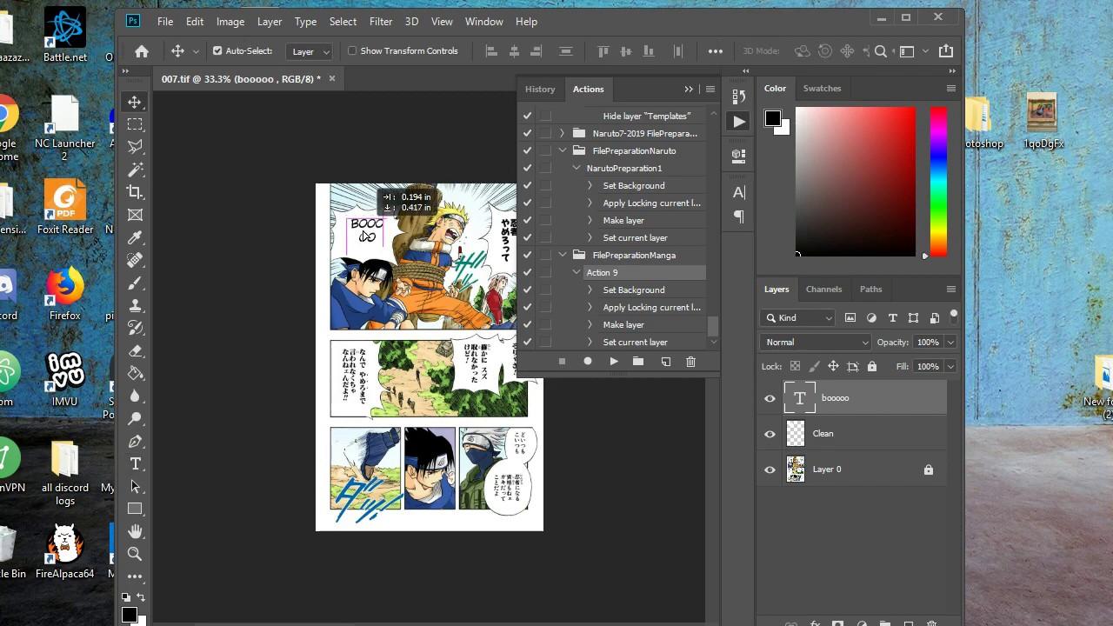
pyautogui.click(687, 91)
# Save page 007.tif in place and open 012.tif from the TIFF folder.
pyautogui.click(165, 22)
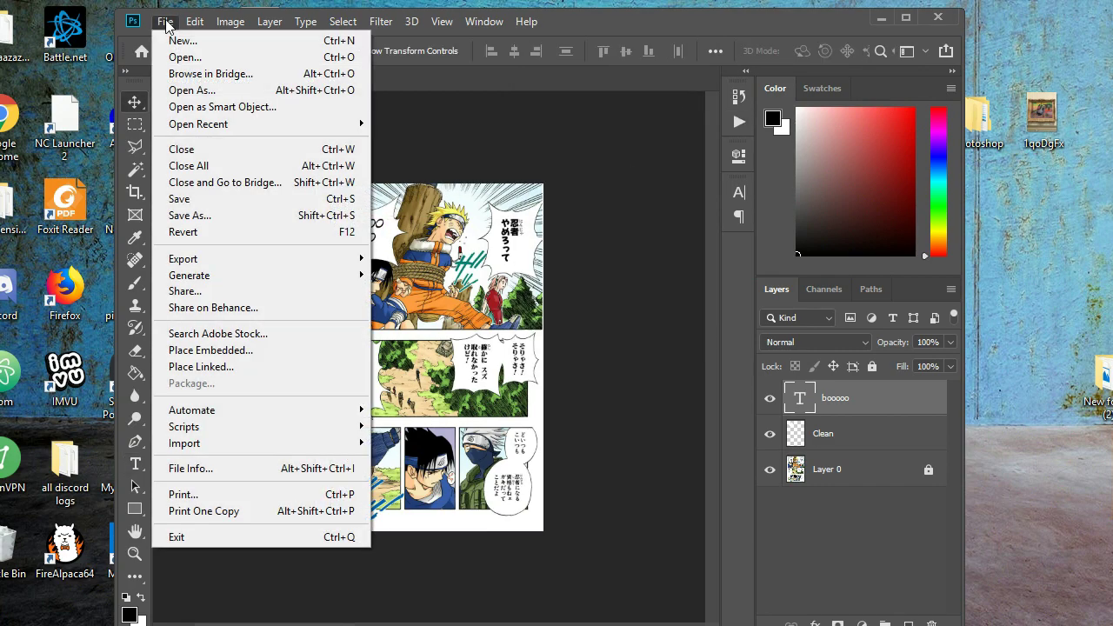
pyautogui.click(239, 201)
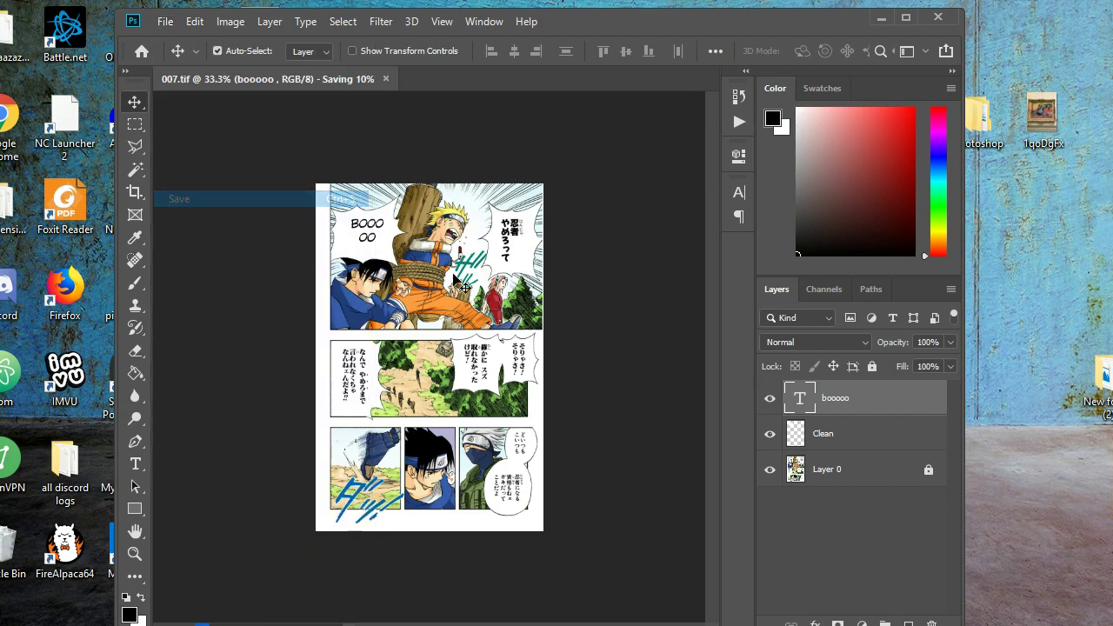
pyautogui.click(166, 21)
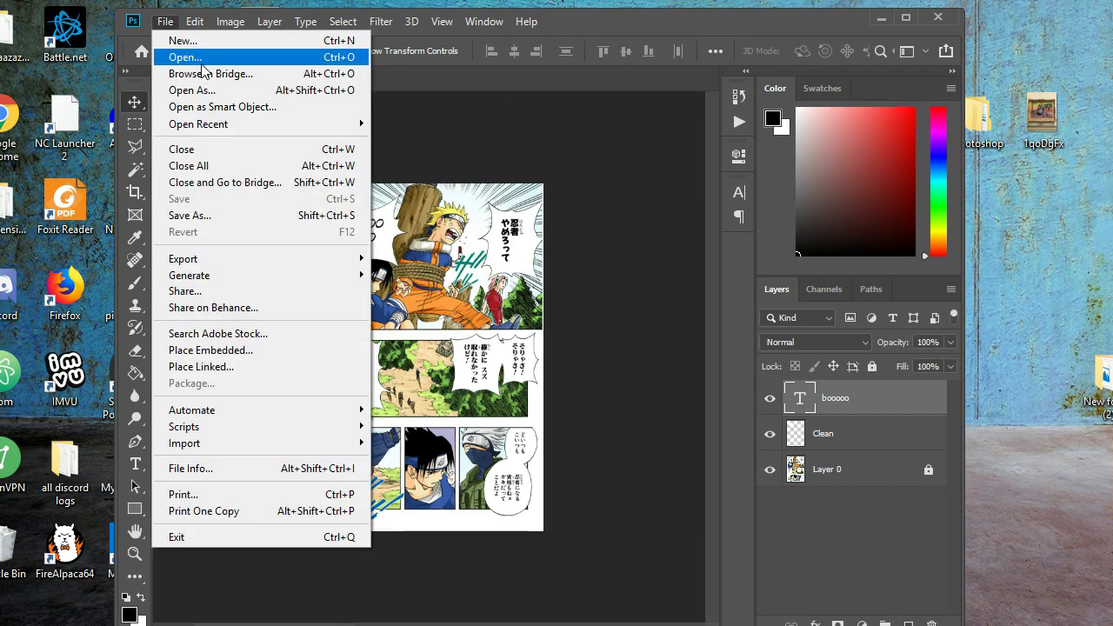
pyautogui.click(187, 54)
pyautogui.doubleClick(713, 246)
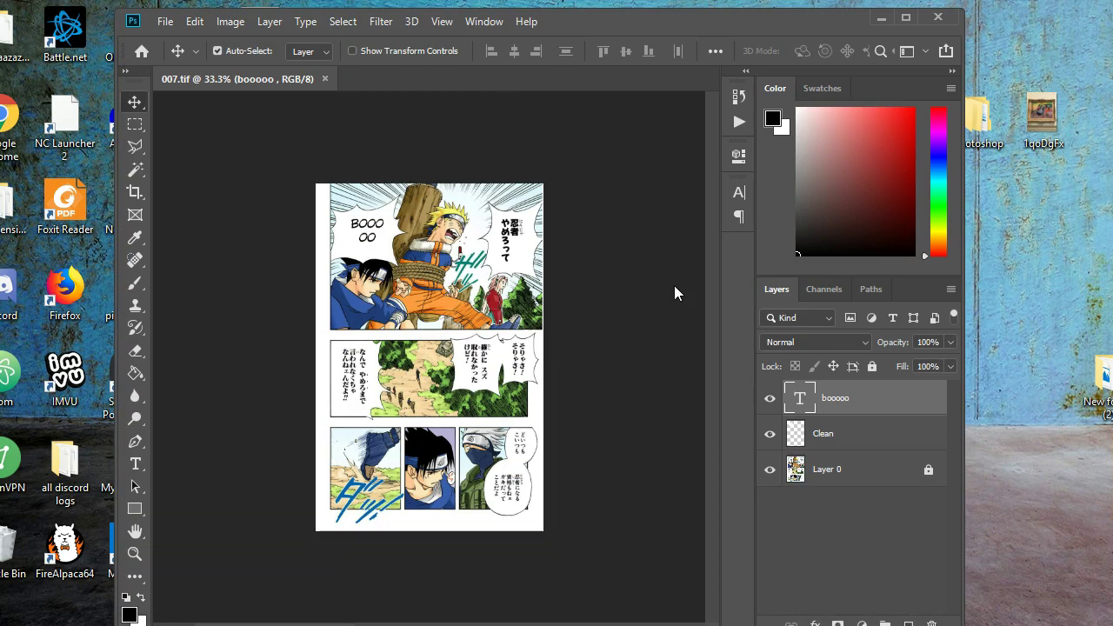
# Sample white and brush over the leftover marks in the speech bubble.
pyautogui.press('b')
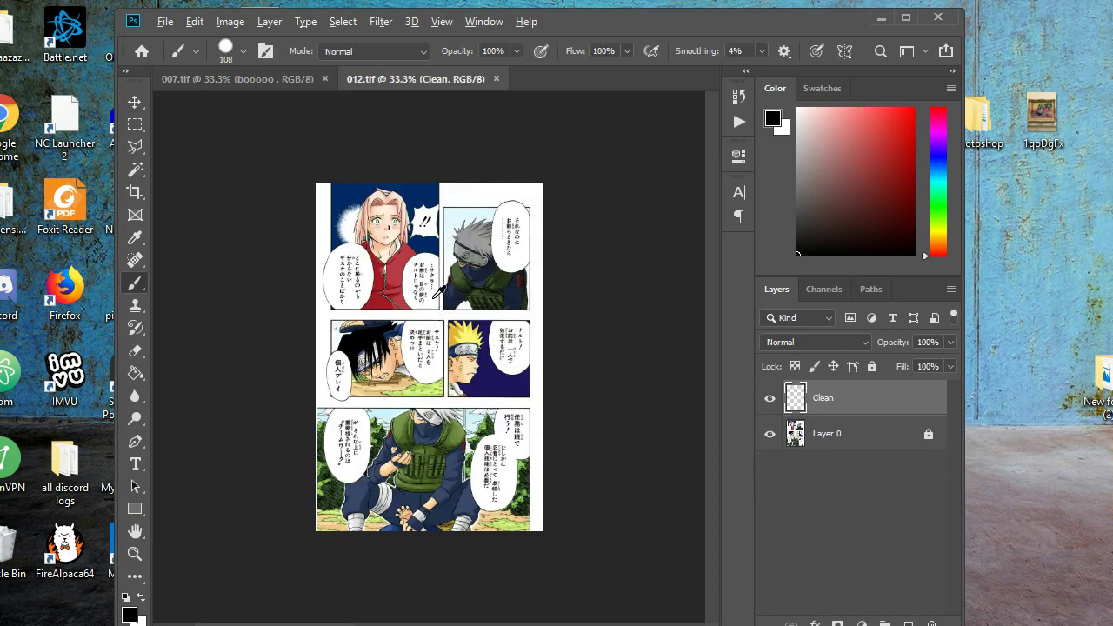
pyautogui.keyDown('alt'); pyautogui.click(429, 299); pyautogui.keyUp('alt')
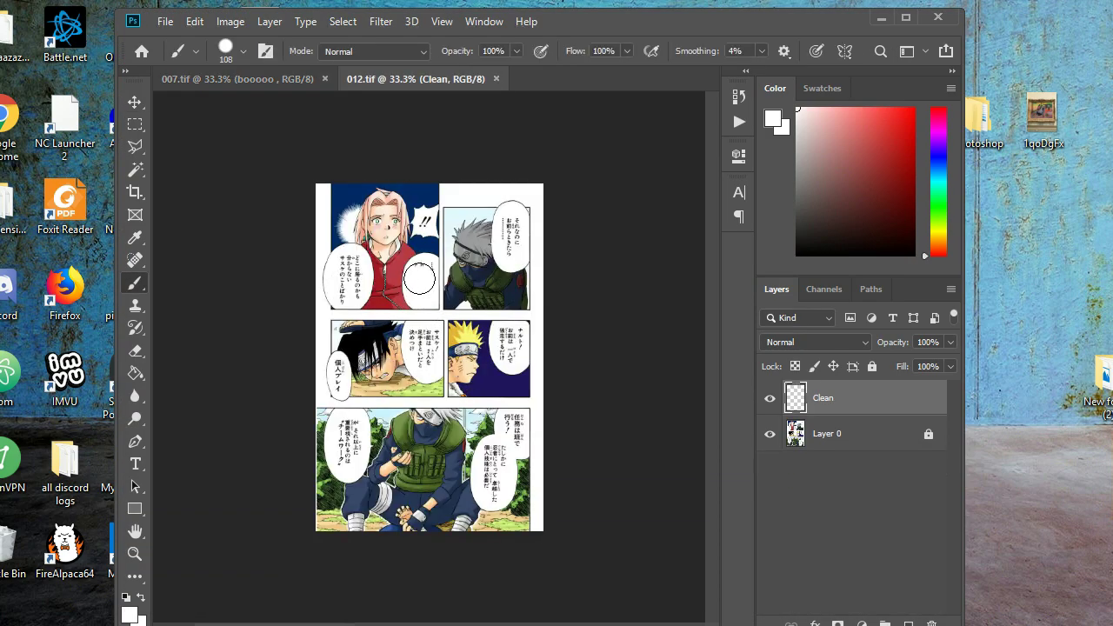
pyautogui.click(419, 278)
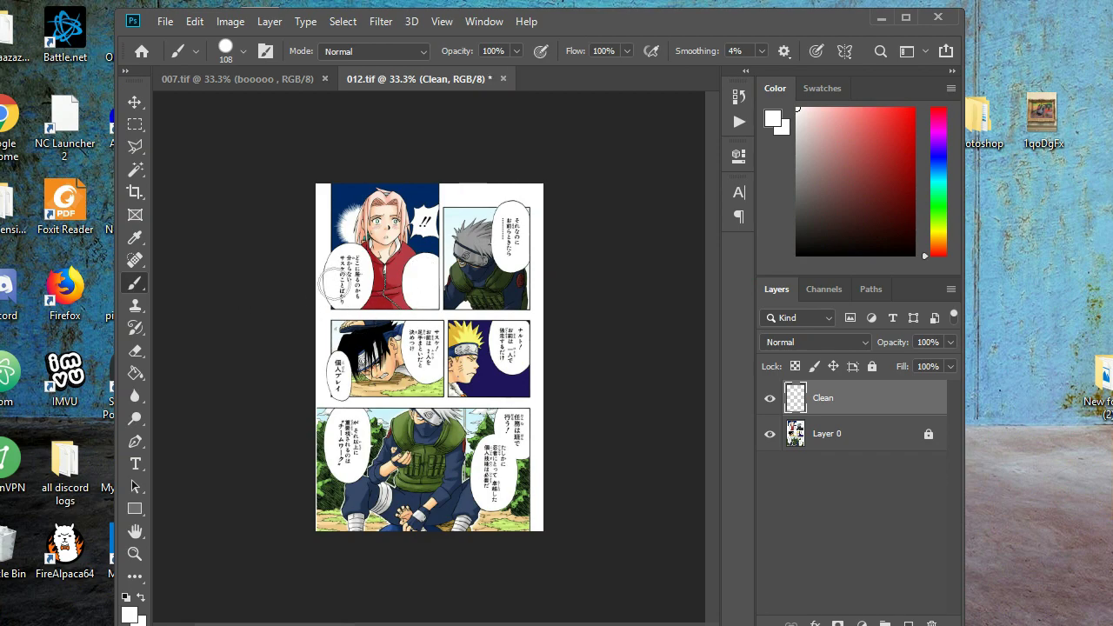
# Letter 'booooo' in black inside the cleaned bubble, above the Clean layer.
pyautogui.press('t')
pyautogui.click(422, 282)
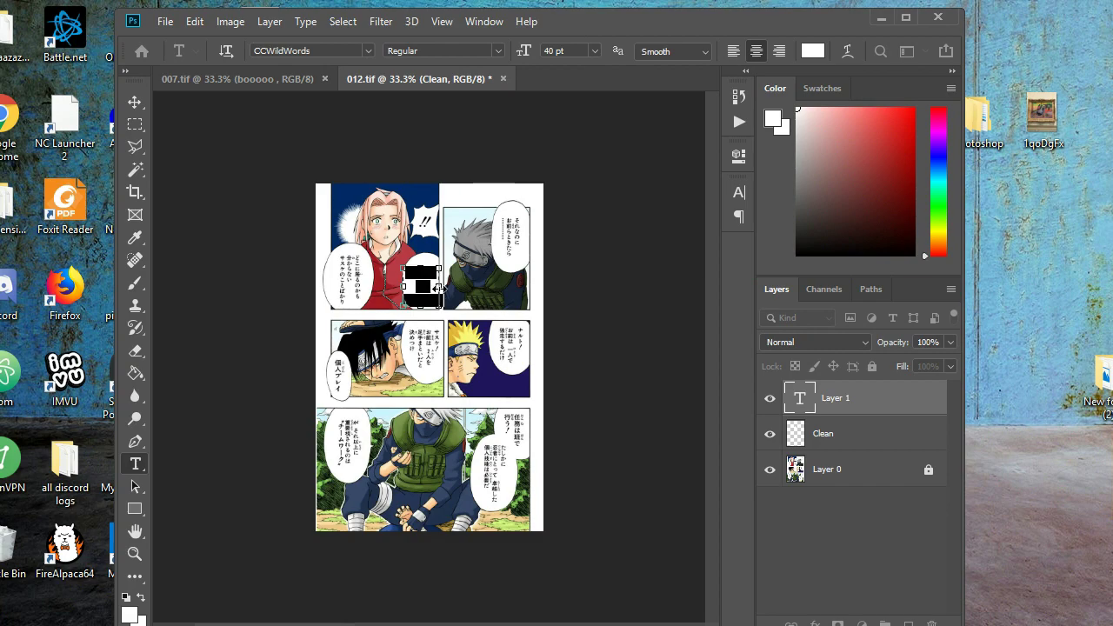
pyautogui.press('BackSpace')
pyautogui.hotkey('ctrl', 'a')
pyautogui.click(798, 254)
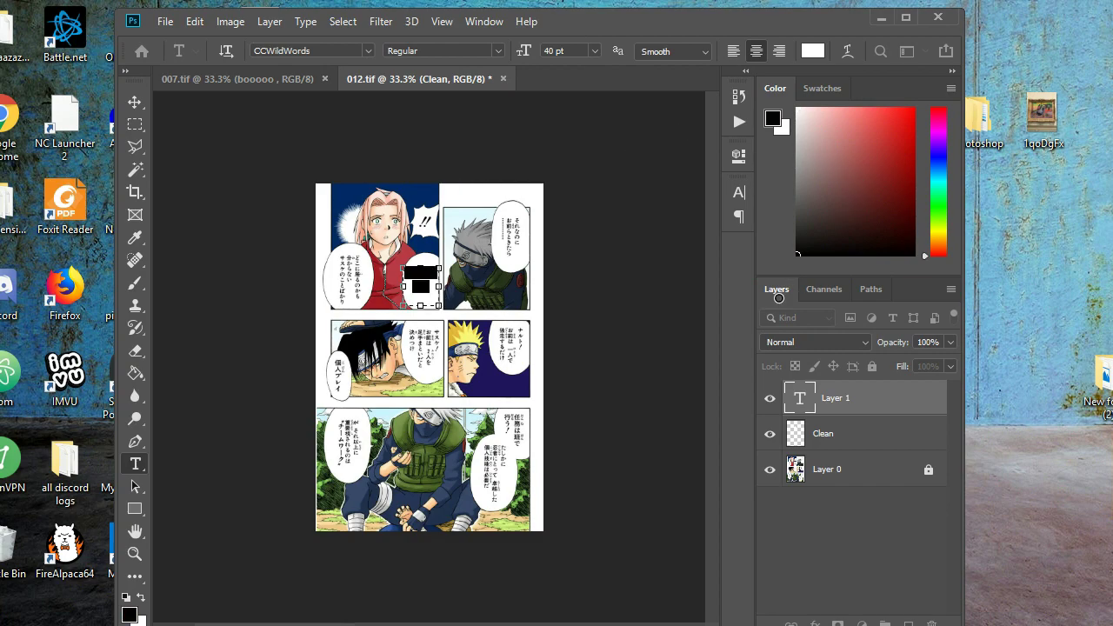
pyautogui.click(421, 285)
pyautogui.hotkey('ctrl', 'Return')
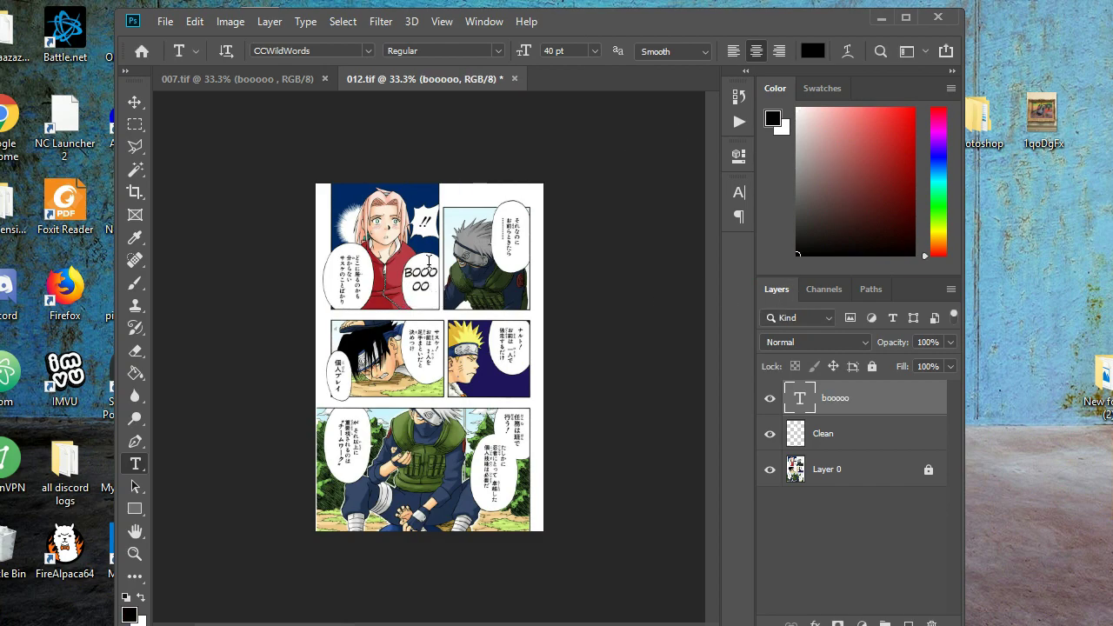
pyautogui.click(840, 438)
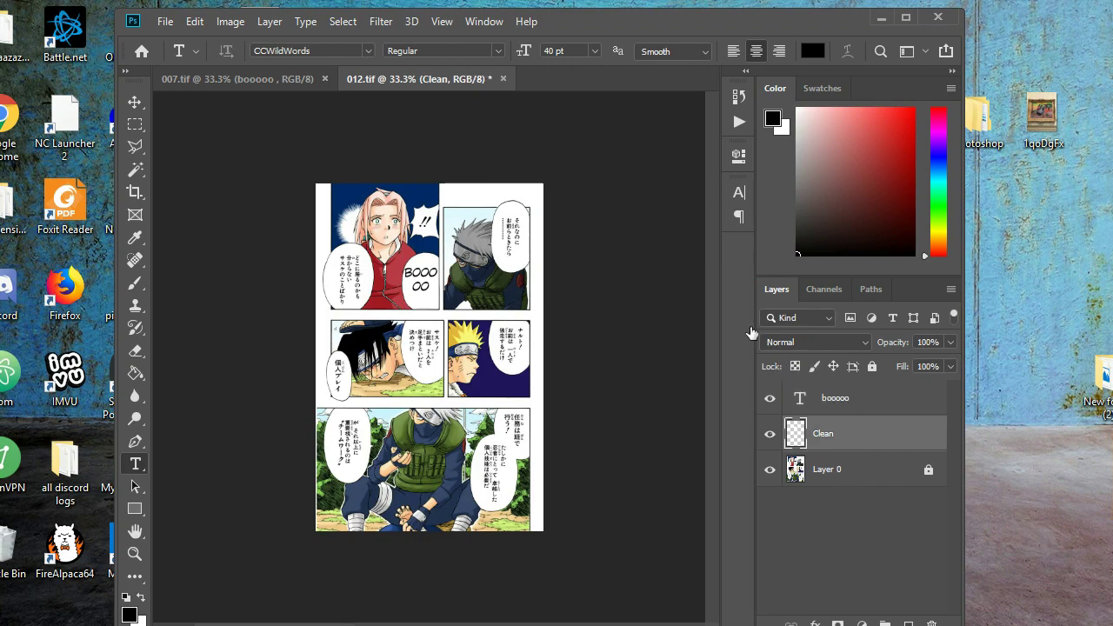
pyautogui.hotkey('alt', ']')
# Save 012.tif in place, glance at 007.tif, and reselect 012's booooo layer.
pyautogui.click(165, 20)
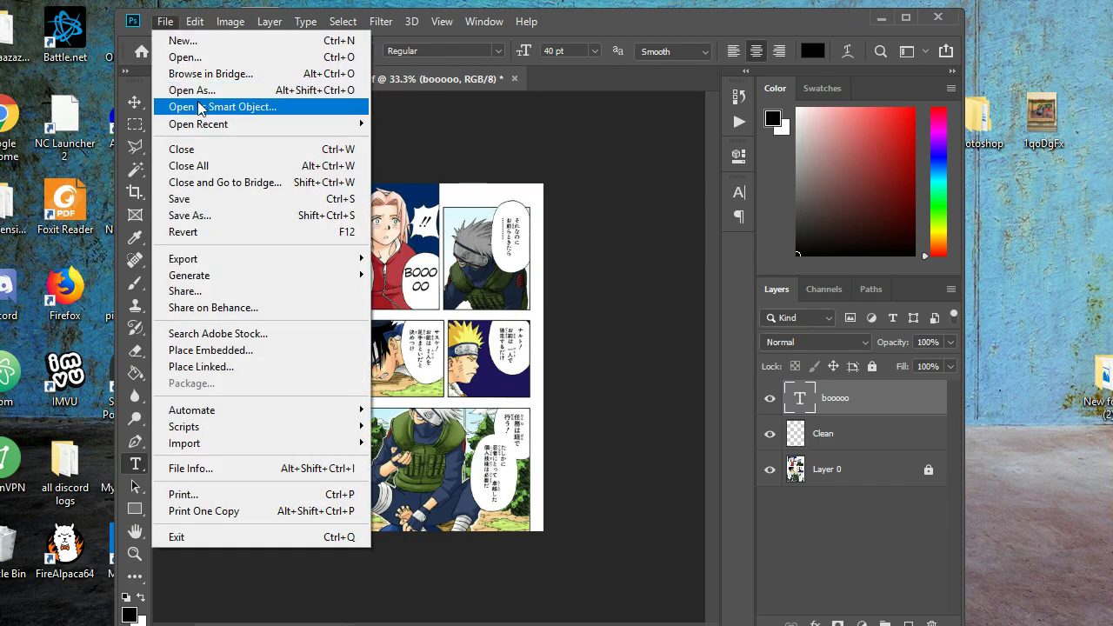
pyautogui.click(208, 199)
pyautogui.click(274, 79)
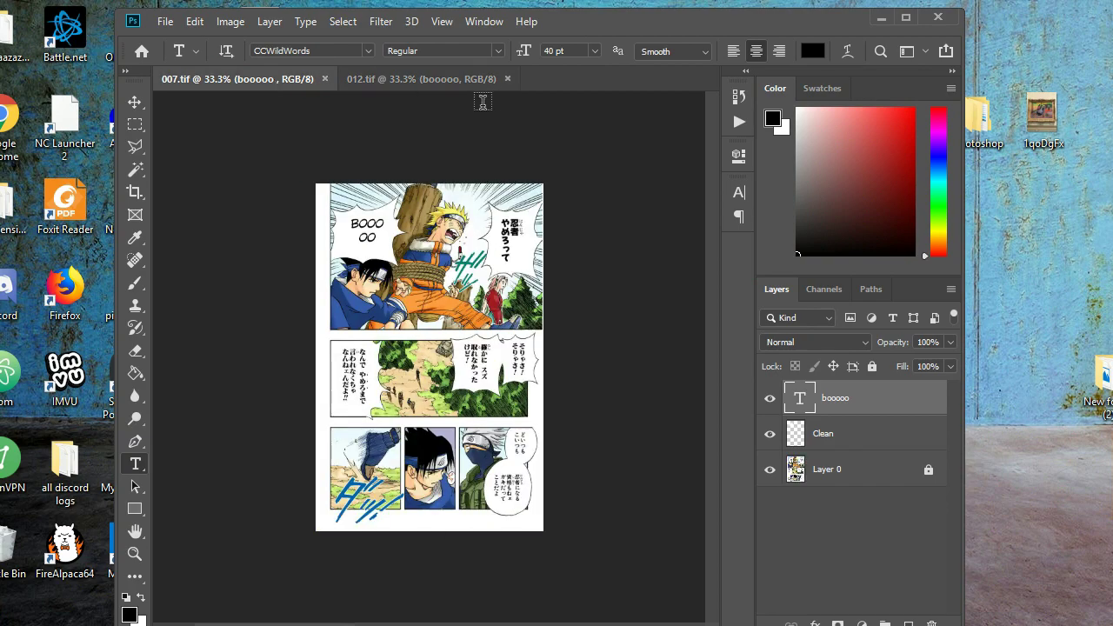
pyautogui.click(441, 87)
pyautogui.click(836, 440)
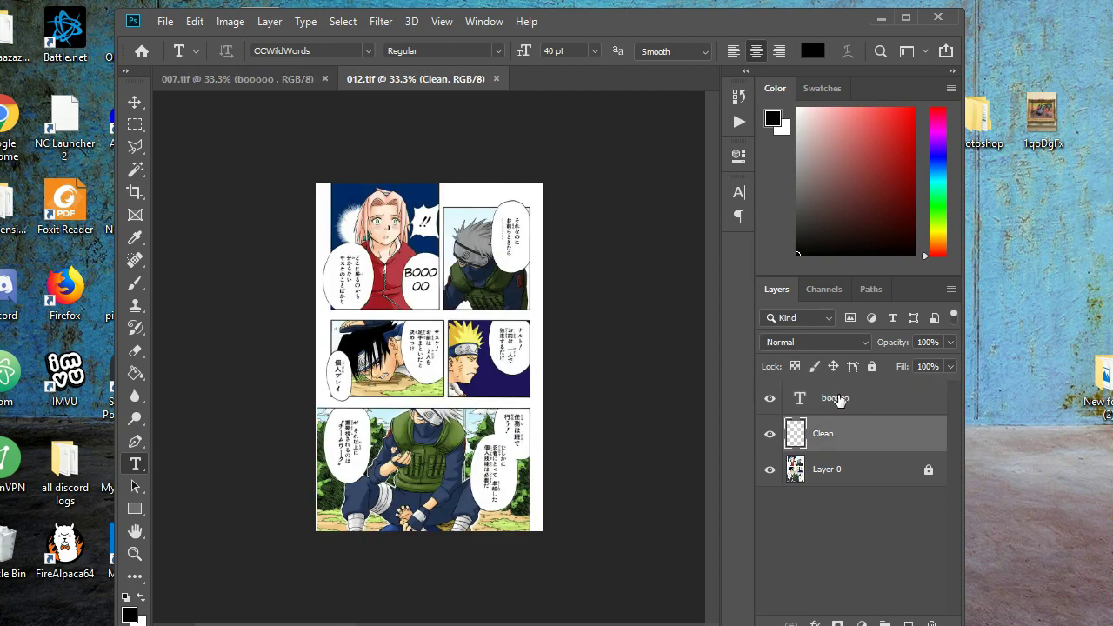
pyautogui.click(840, 399)
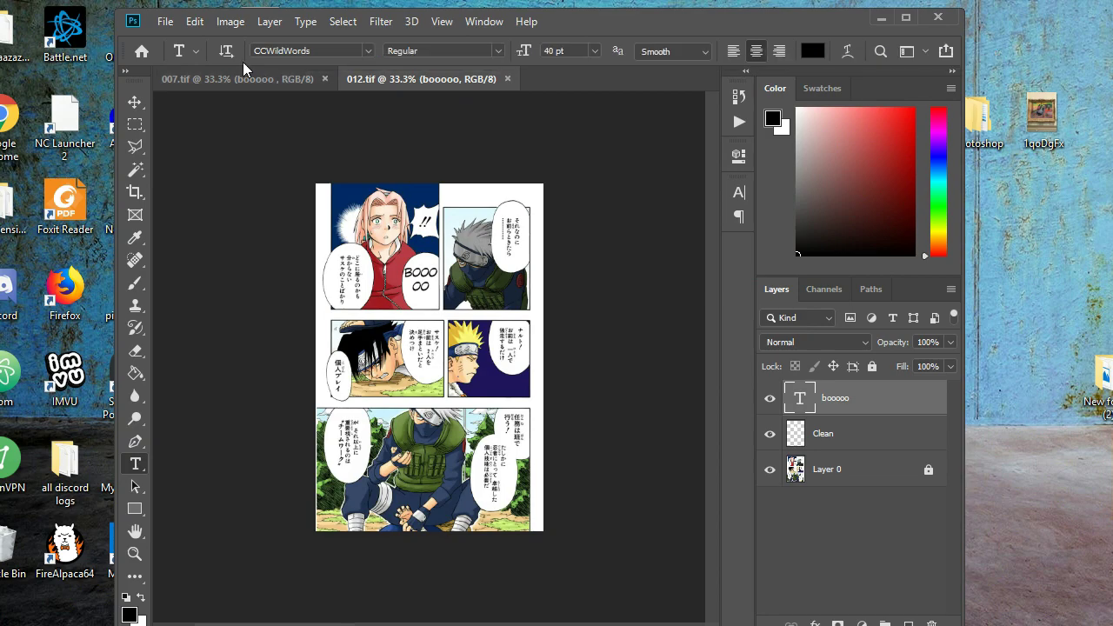
# Begin a PNG Save As copy of 012.tif, then cancel it.
pyautogui.click(165, 24)
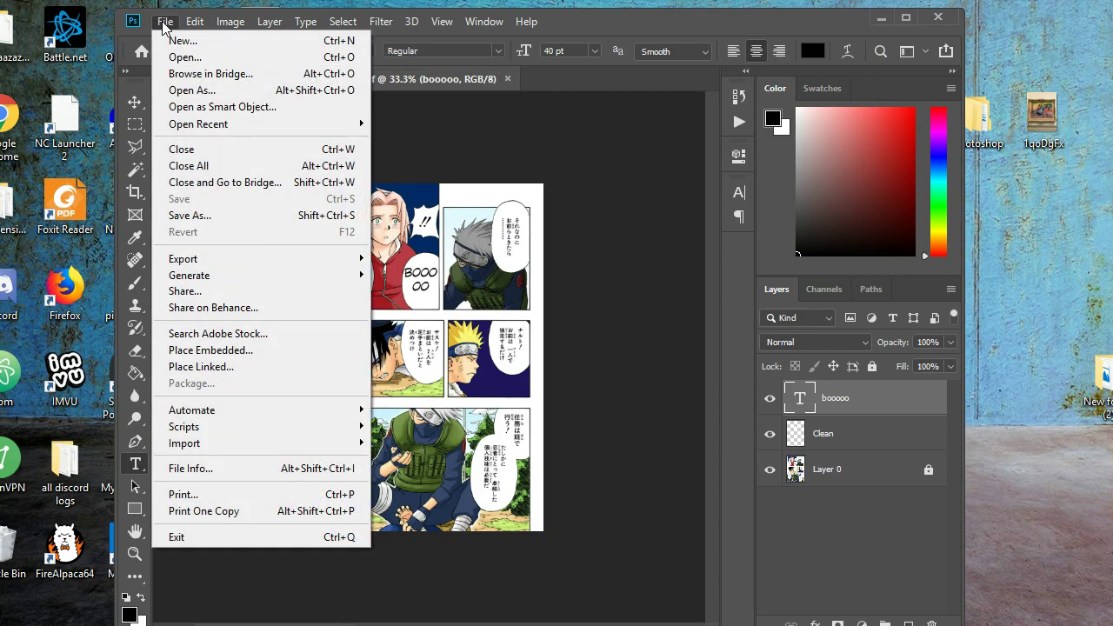
pyautogui.click(189, 215)
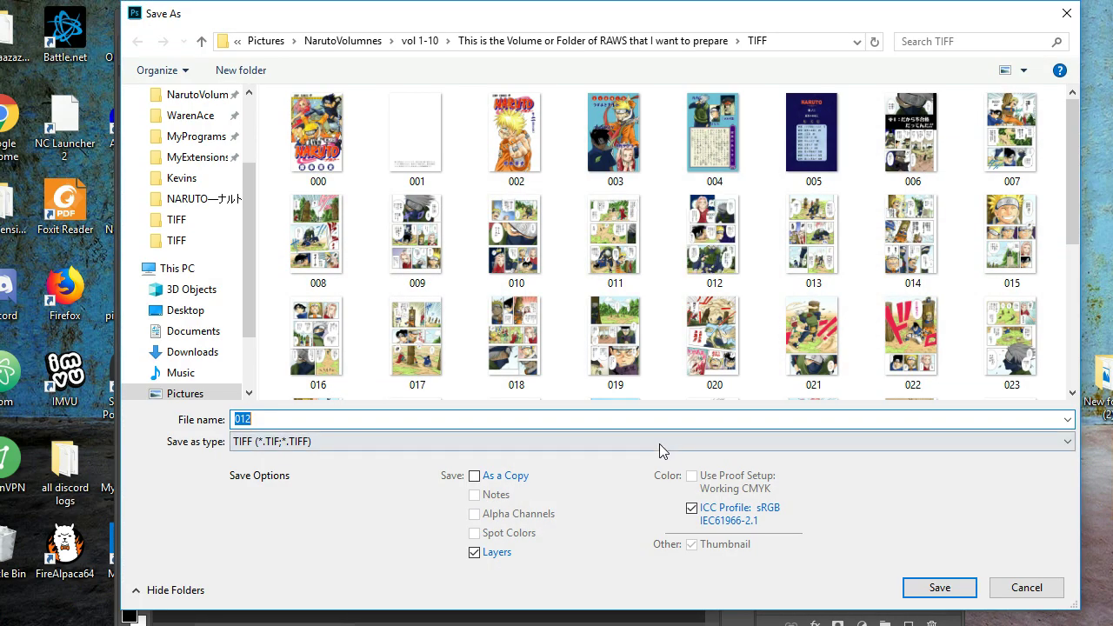
pyautogui.click(659, 441)
pyautogui.click(474, 373)
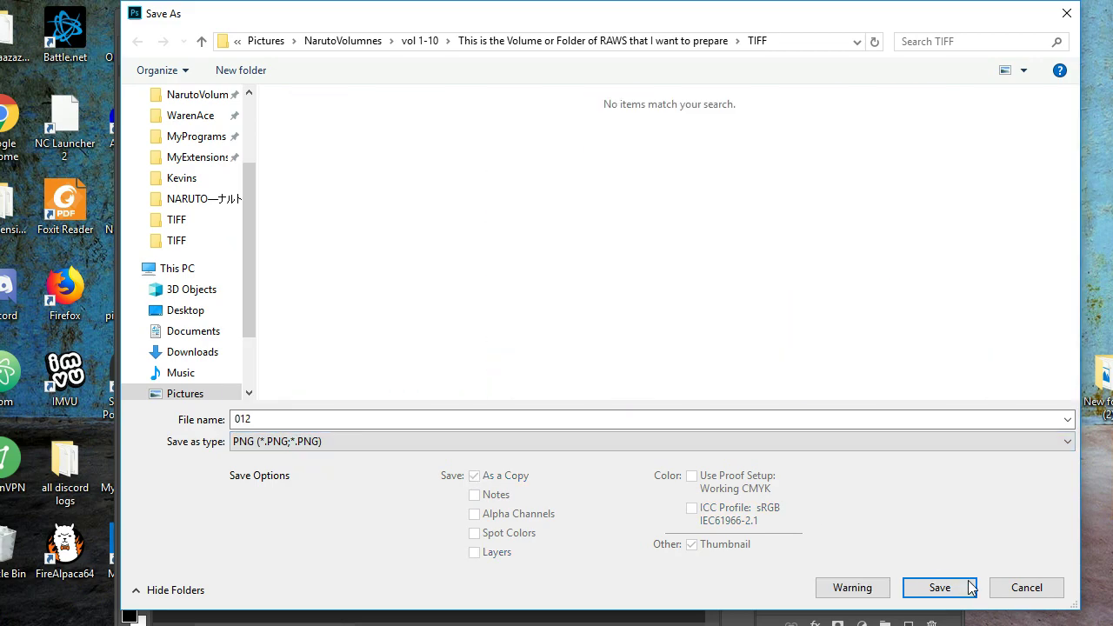
pyautogui.click(1026, 588)
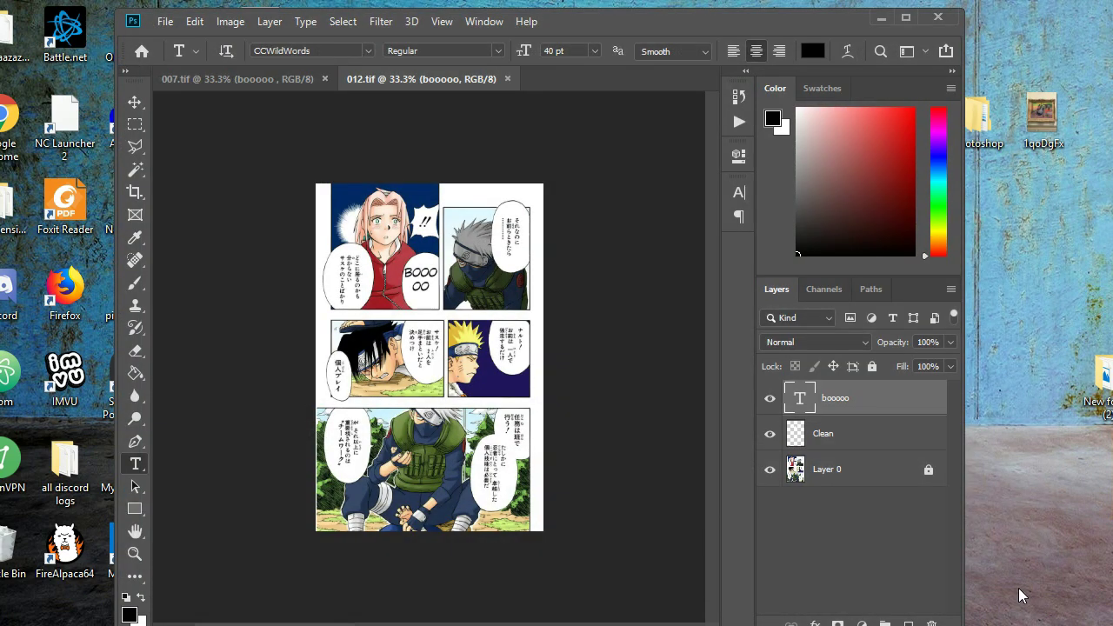
# Switch between the page tabs, ending on 007.tif with the File menu open.
pyautogui.click(243, 79)
pyautogui.click(377, 79)
pyautogui.click(166, 22)
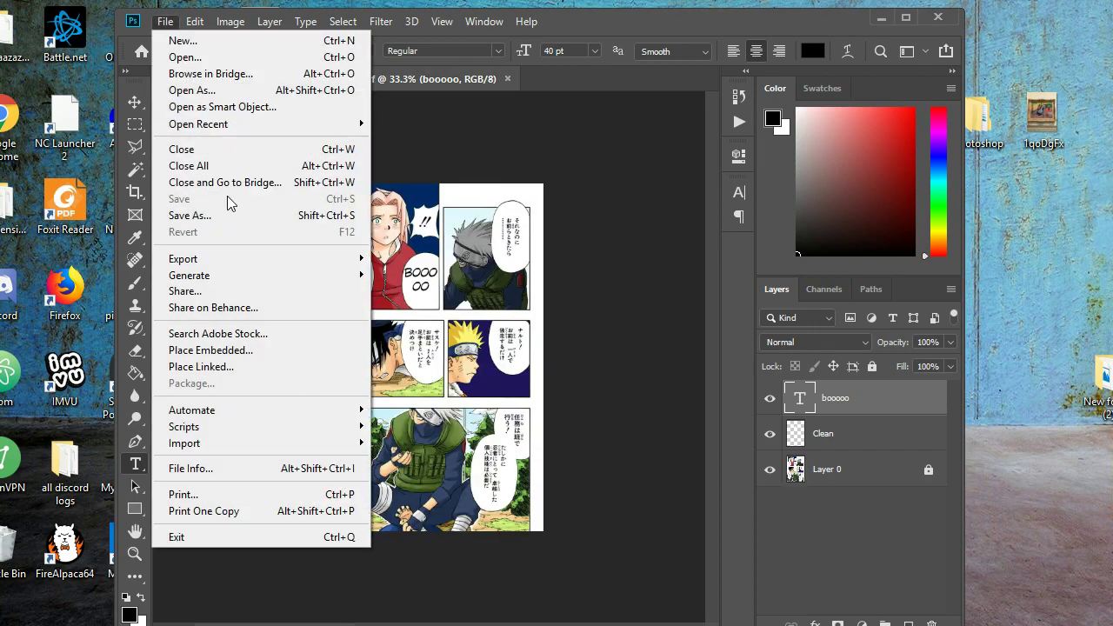
pyautogui.click(454, 85)
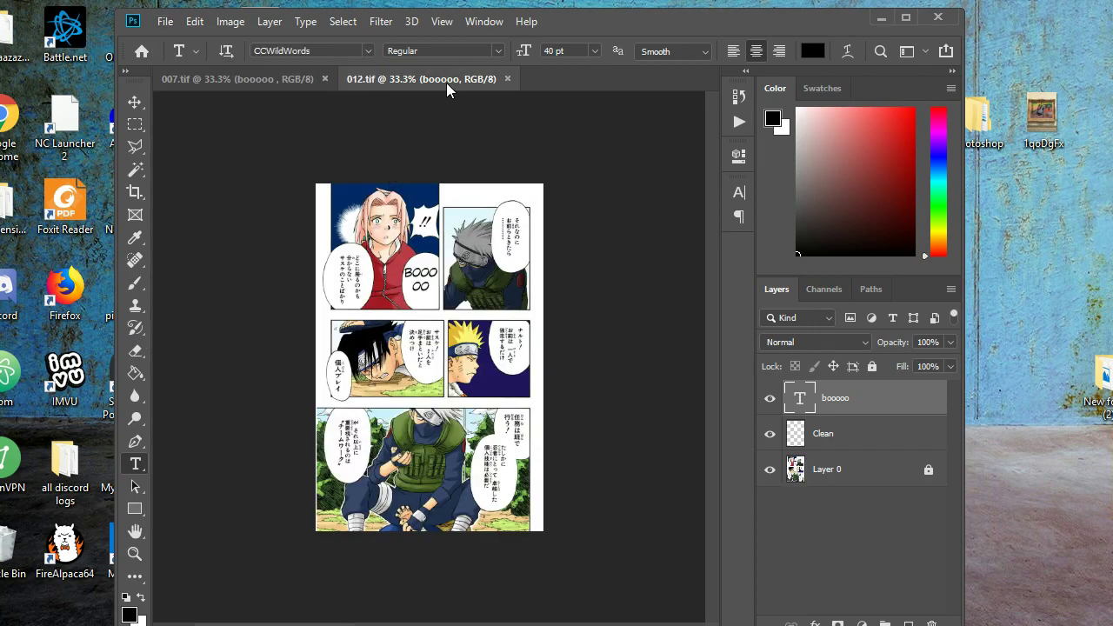
pyautogui.click(255, 75)
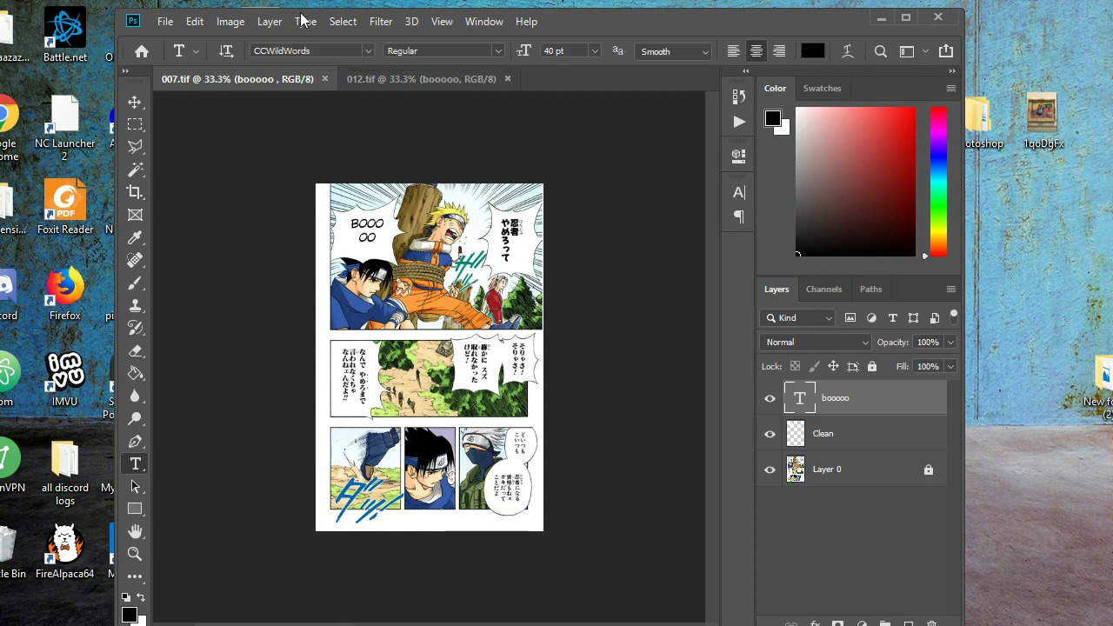
pyautogui.click(165, 21)
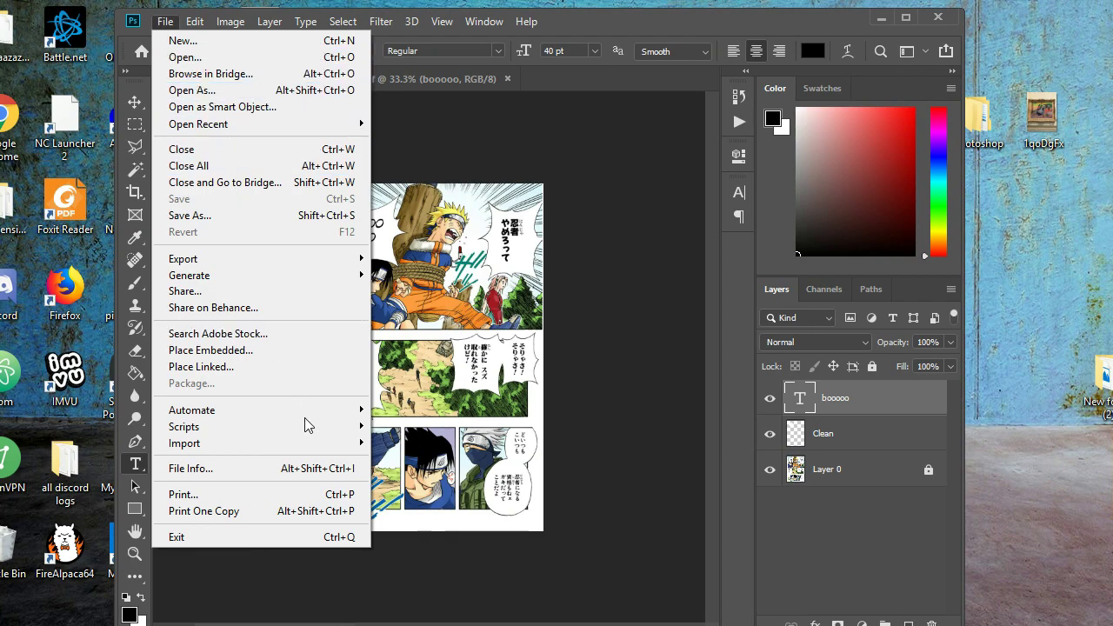
# Launch Image Processor and pick vol 1-10 > RAWS > TIFF as the source folder.
pyautogui.moveTo(305, 426)
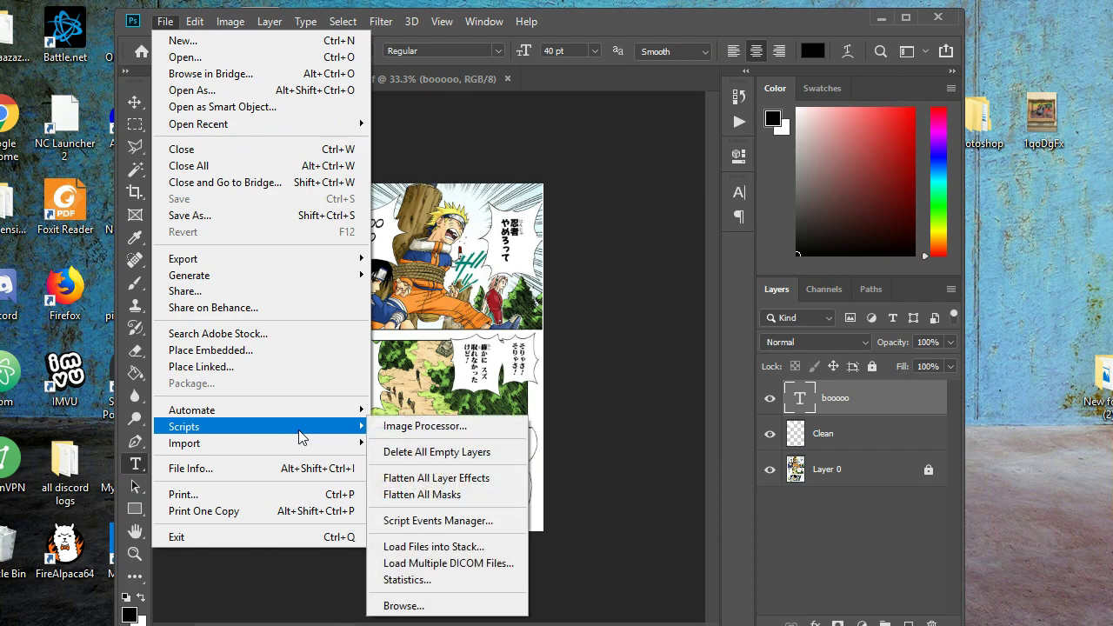
pyautogui.click(426, 426)
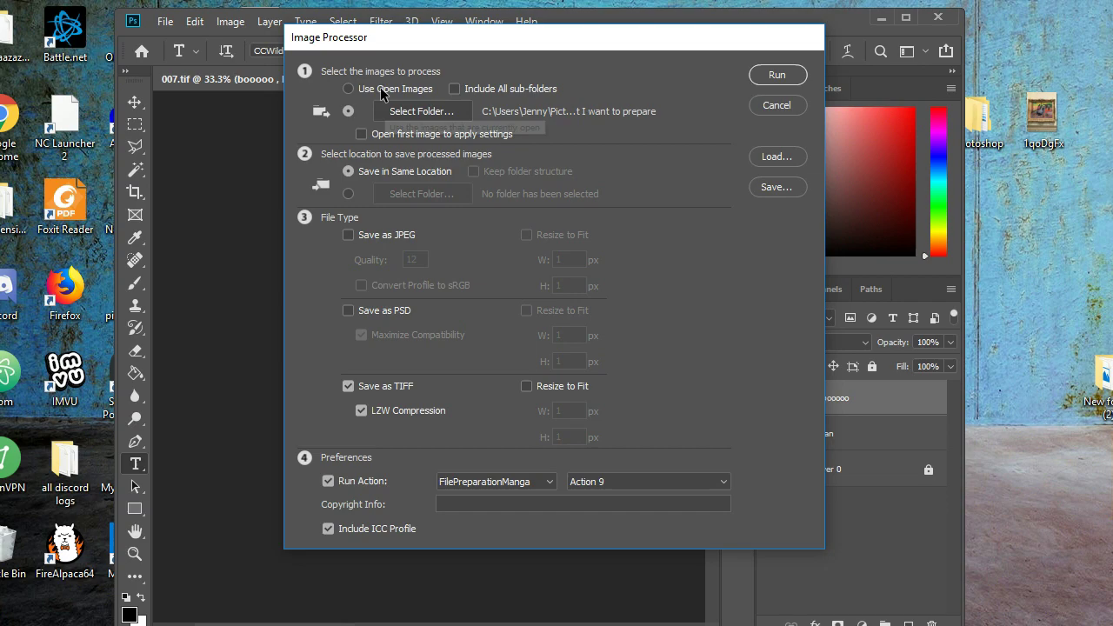
pyautogui.click(414, 113)
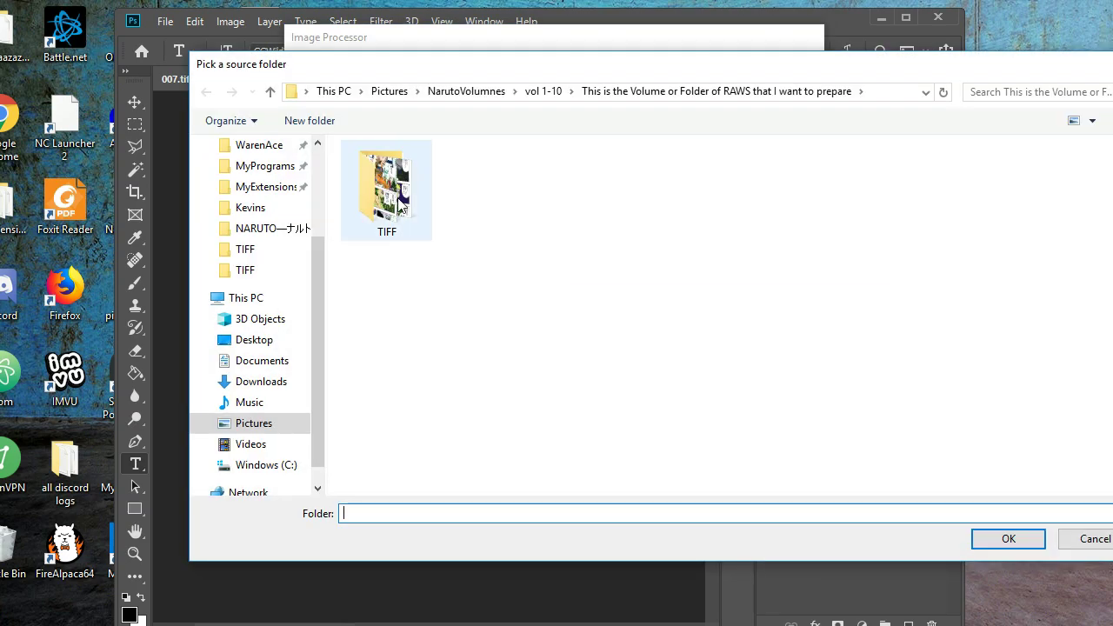
pyautogui.click(543, 91)
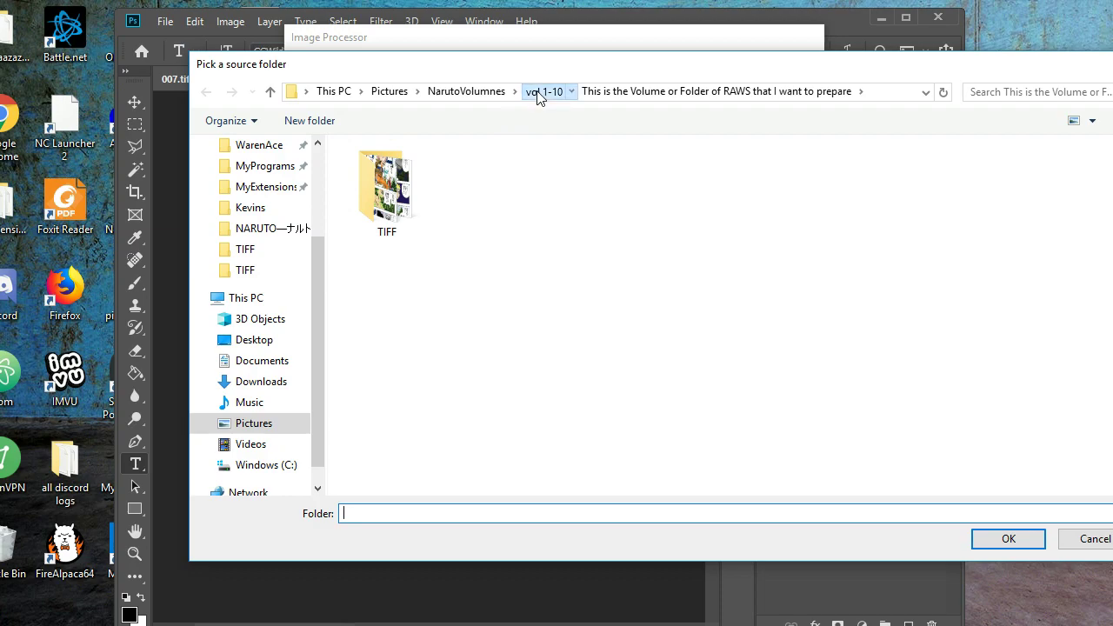
pyautogui.doubleClick(614, 300)
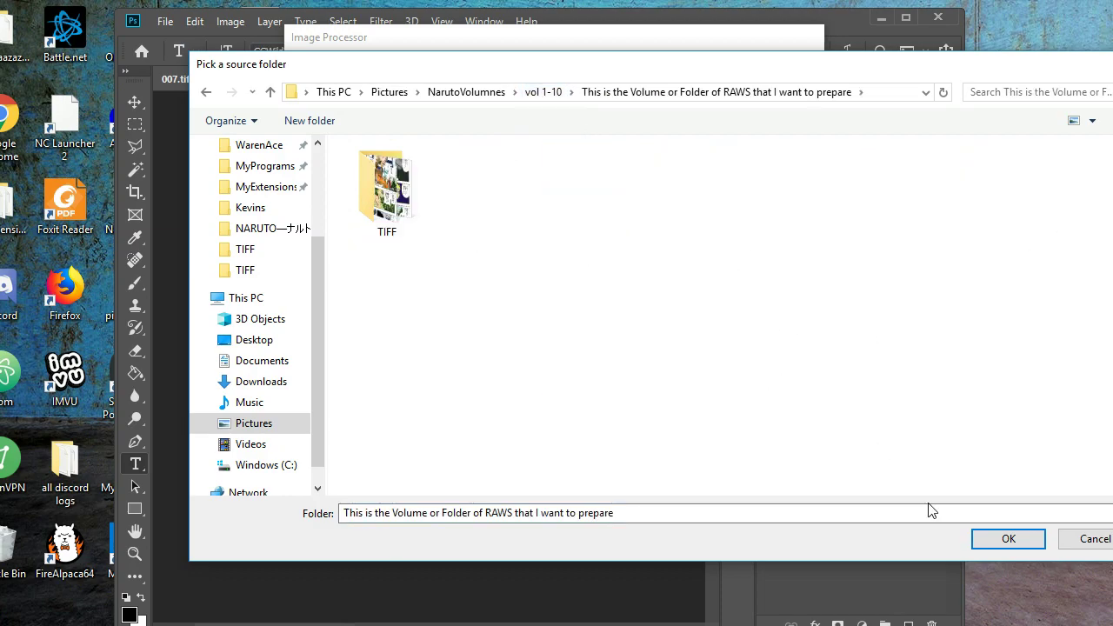
pyautogui.doubleClick(371, 177)
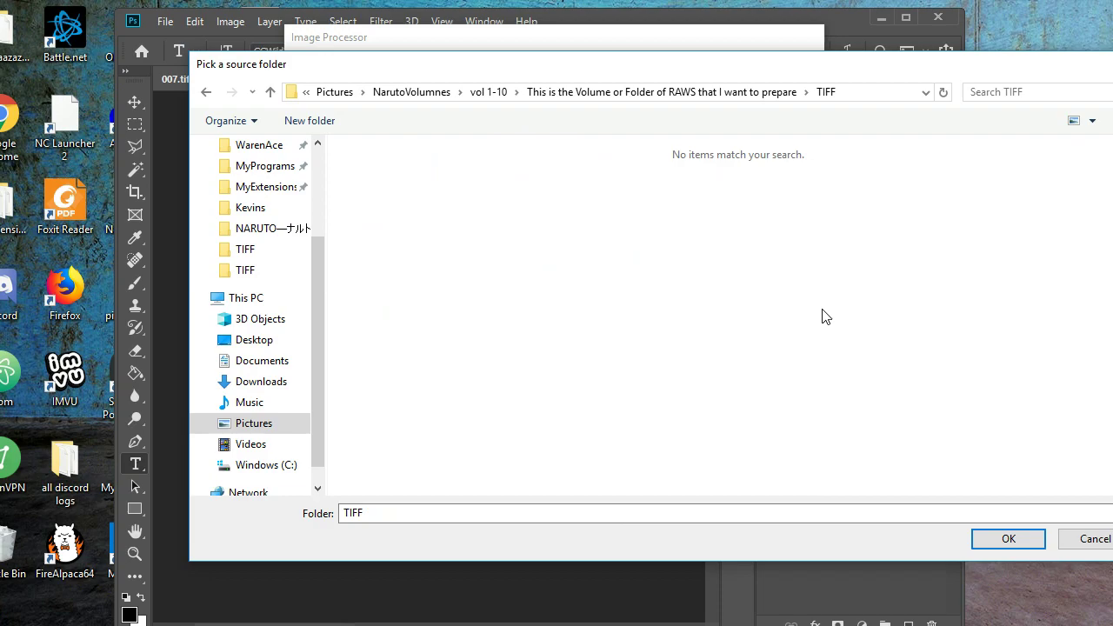
pyautogui.click(995, 533)
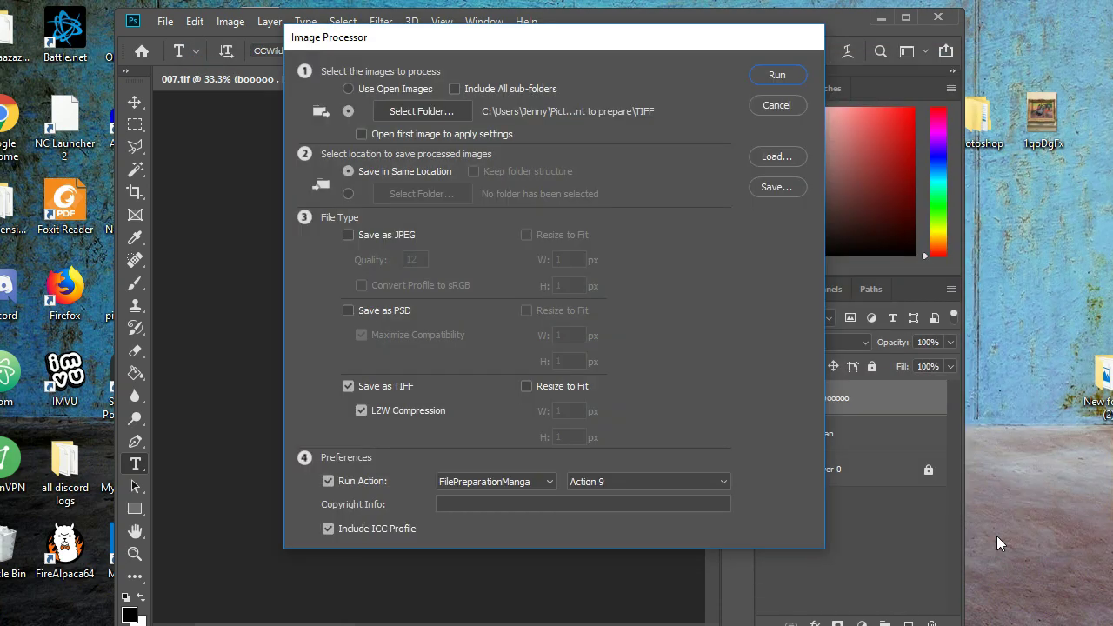
# Switch output from TIFF to JPEG, keep quality 12 after the out-of-range 13, and disable Run Action.
pyautogui.click(387, 388)
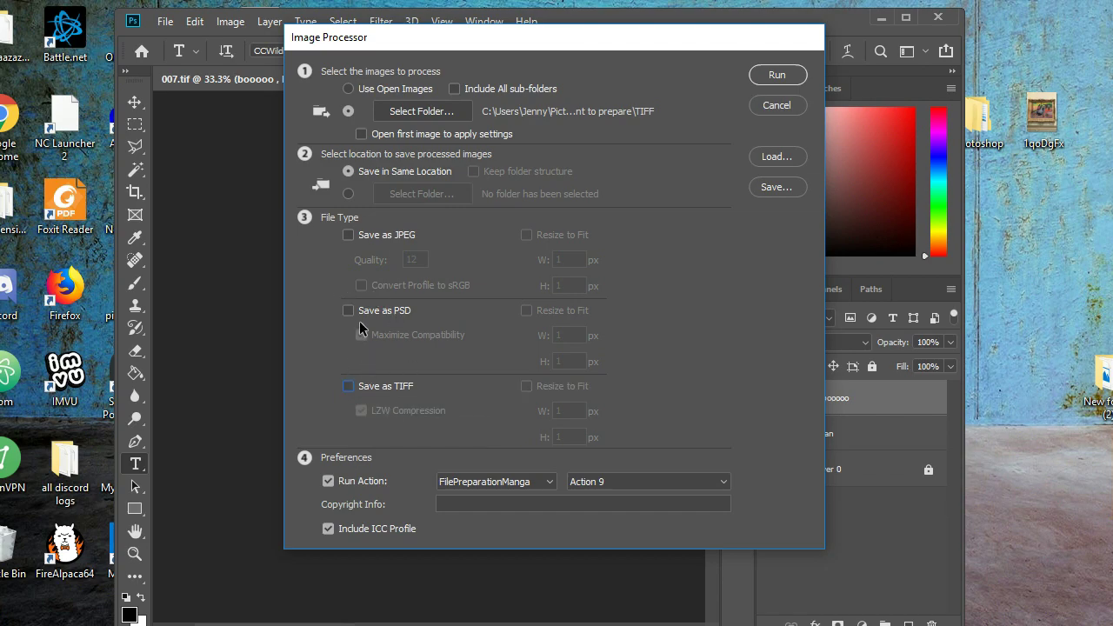
pyautogui.click(374, 235)
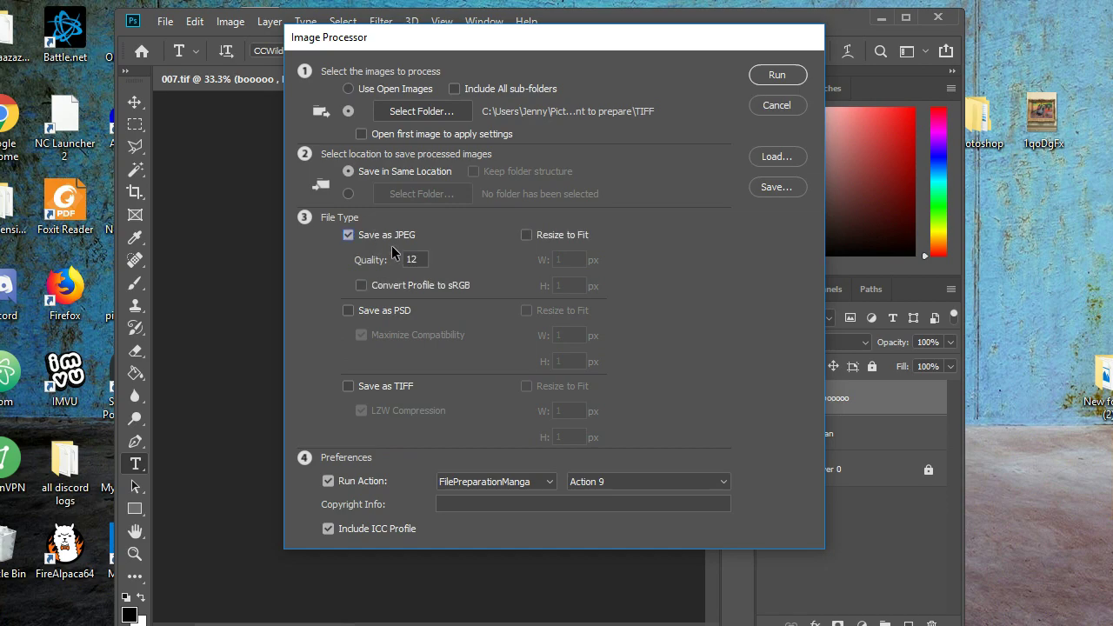
pyautogui.write('13')
pyautogui.click(556, 504)
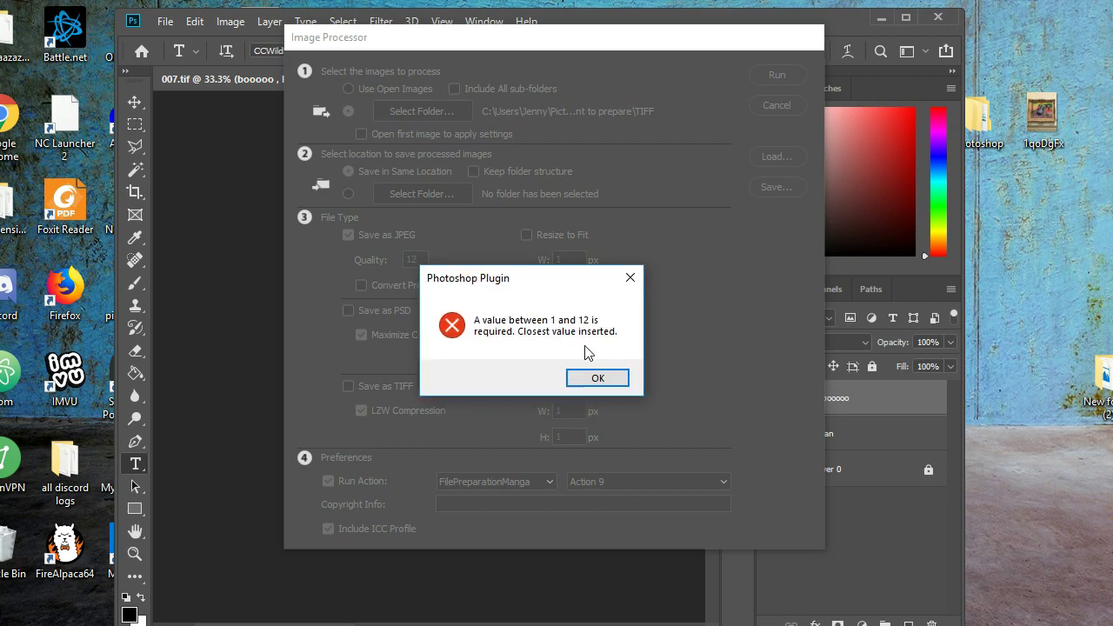
pyautogui.click(610, 384)
pyautogui.doubleClick(416, 259)
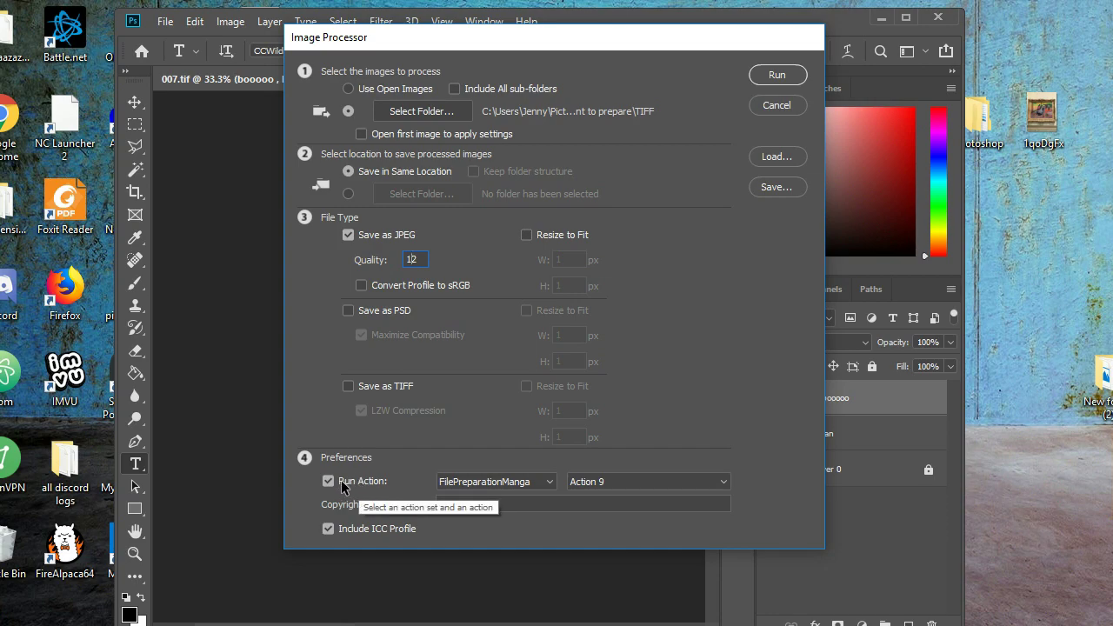
pyautogui.click(470, 482)
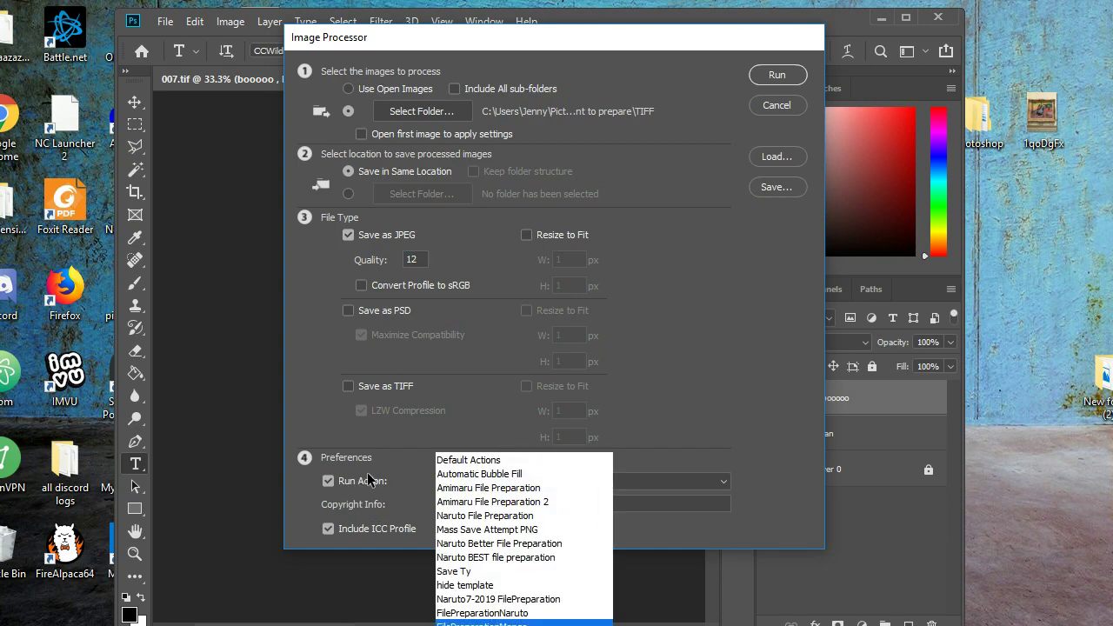
pyautogui.click(328, 481)
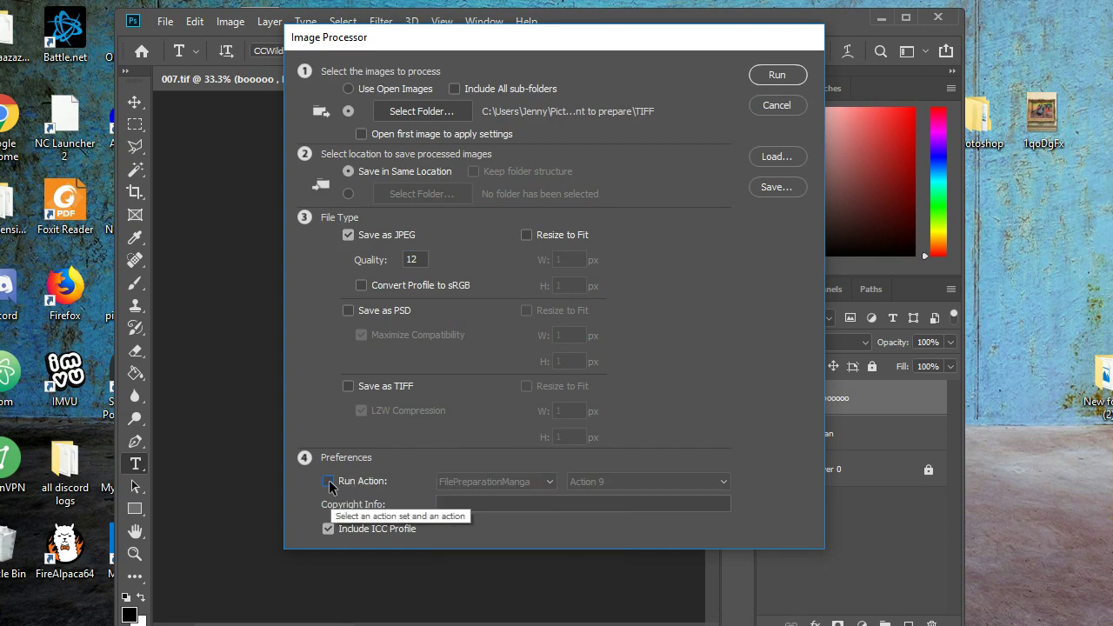
# Run Image Processor to convert every TIFF page into a quality-12 JPEG.
pyautogui.click(772, 75)
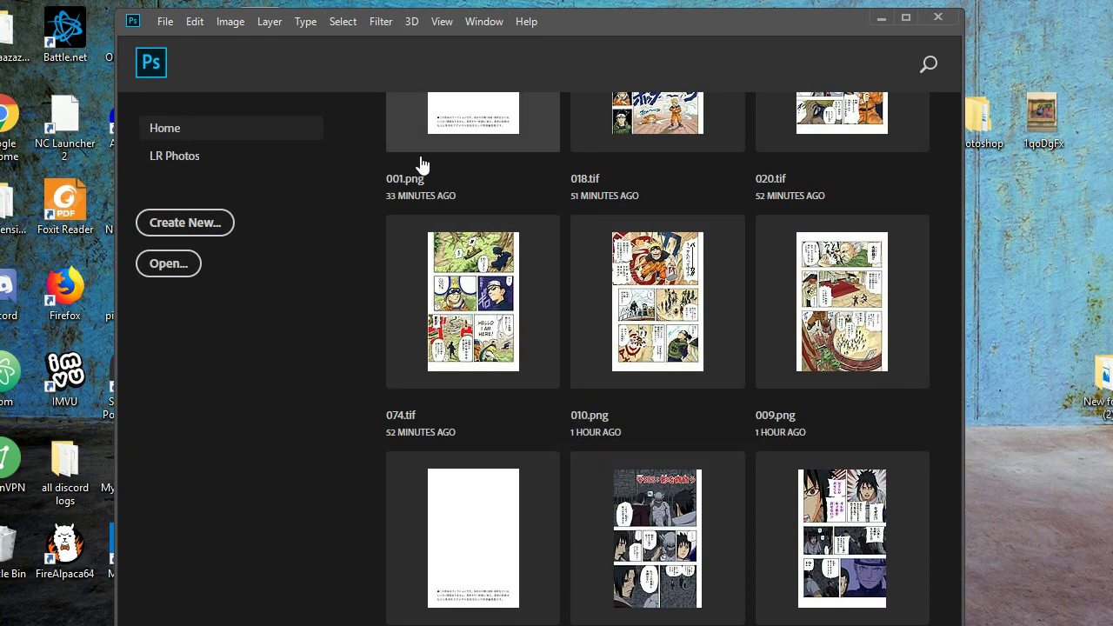
# In the Open dialog, check the JPEG output folder, then browse the TIFF folder.
pyautogui.click(170, 22)
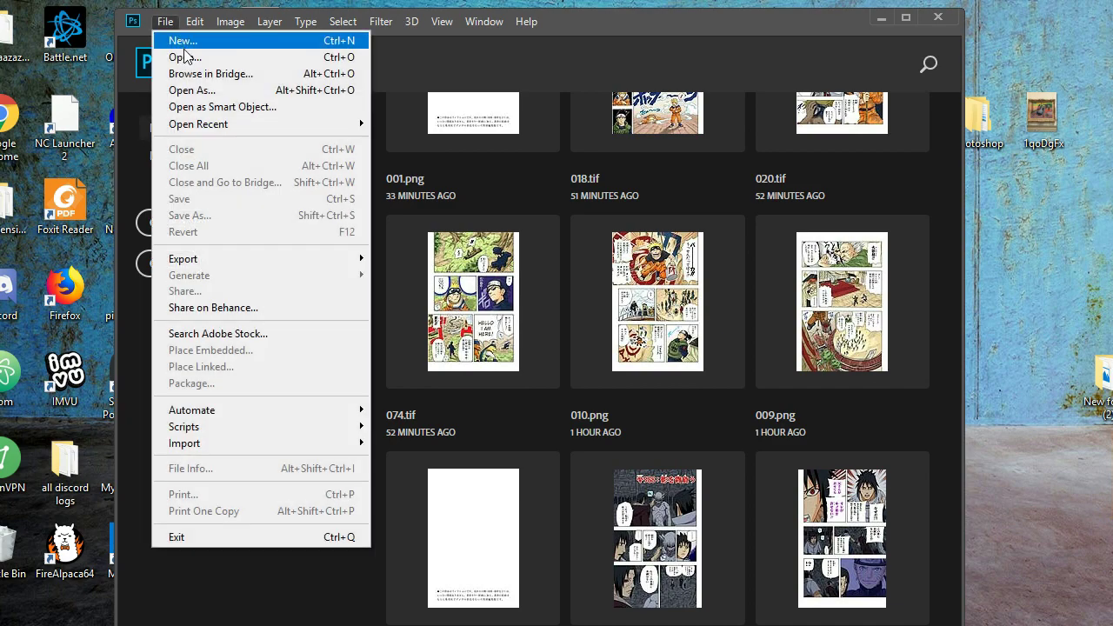
pyautogui.click(188, 58)
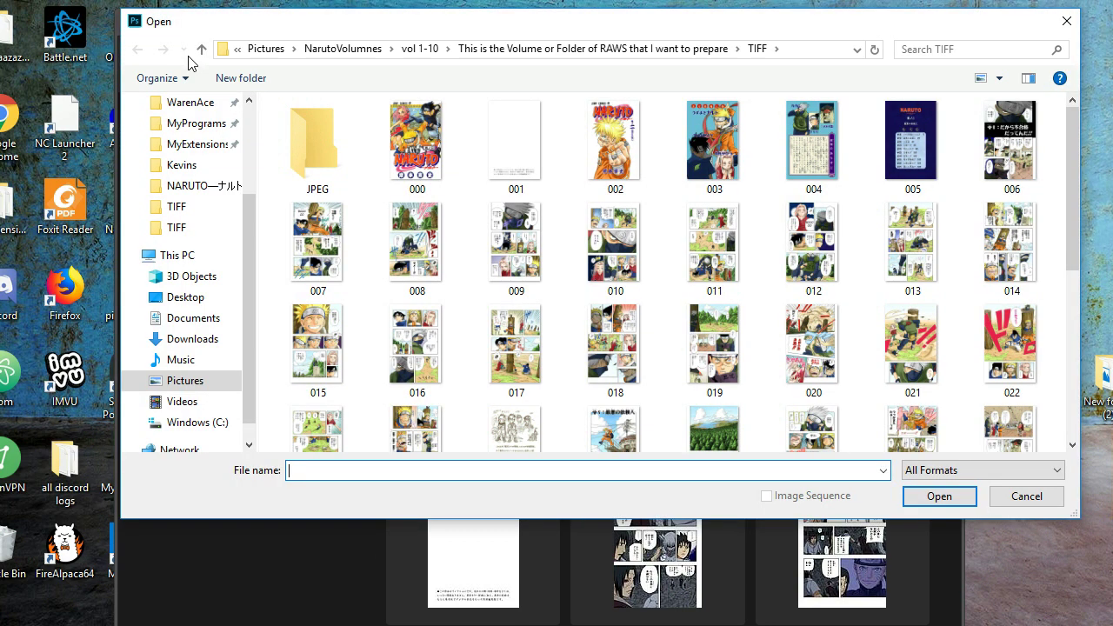
pyautogui.doubleClick(343, 153)
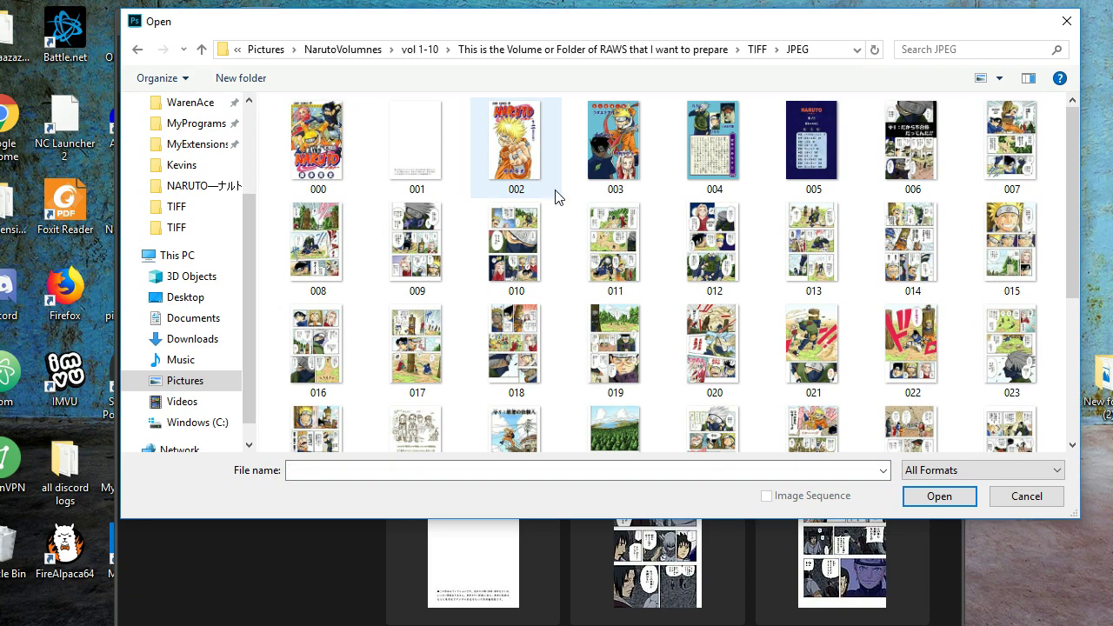
pyautogui.scroll(-3, 1056, 292)
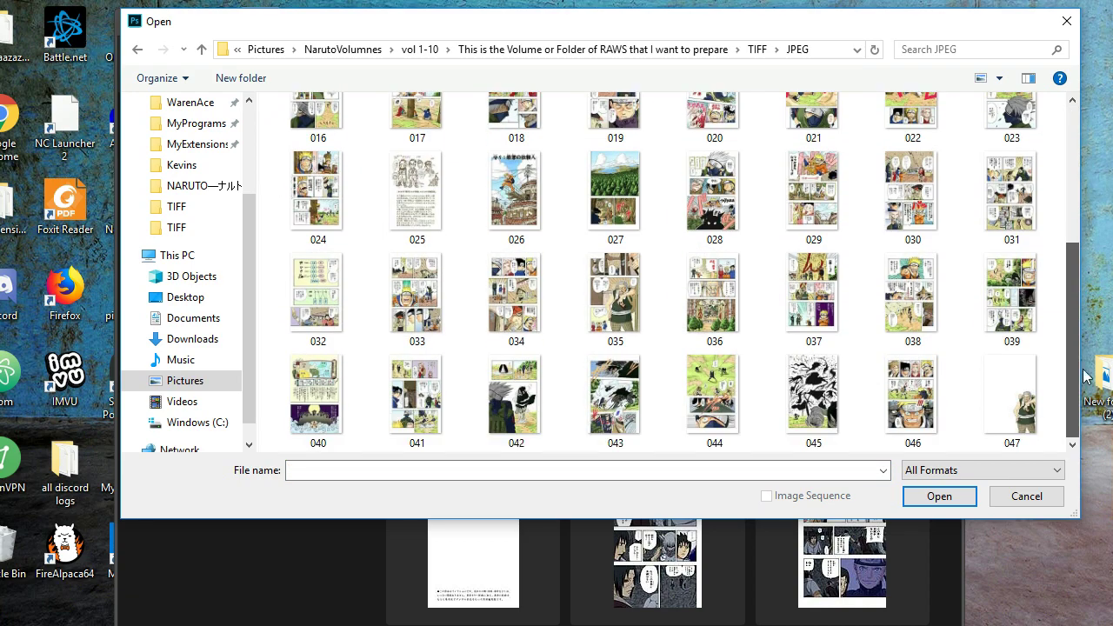
pyautogui.scroll(3, 1056, 291)
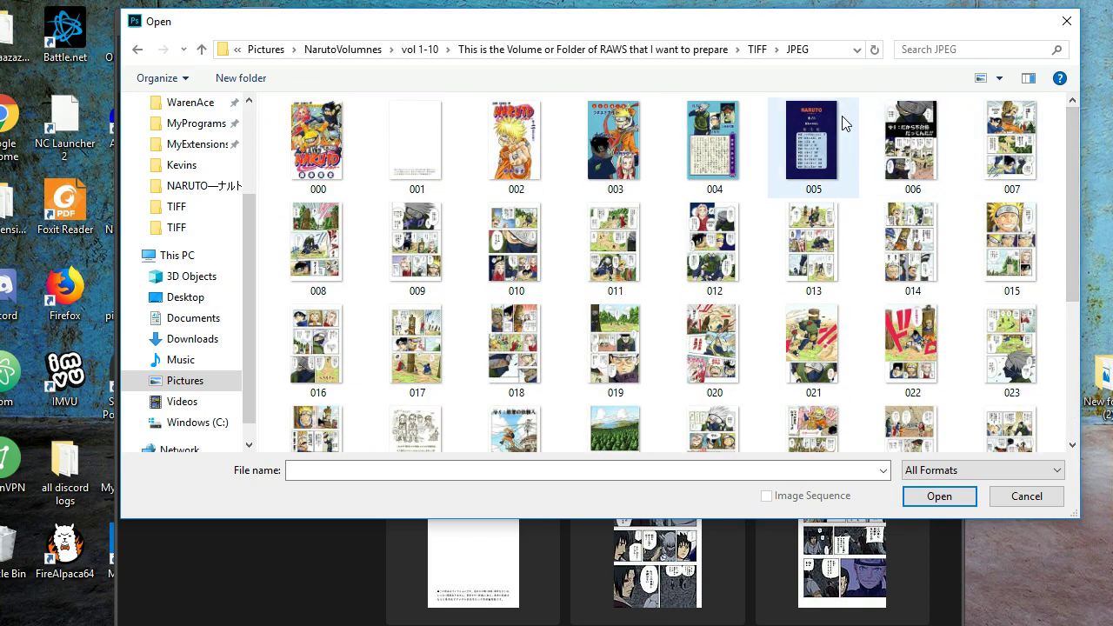
pyautogui.click(762, 51)
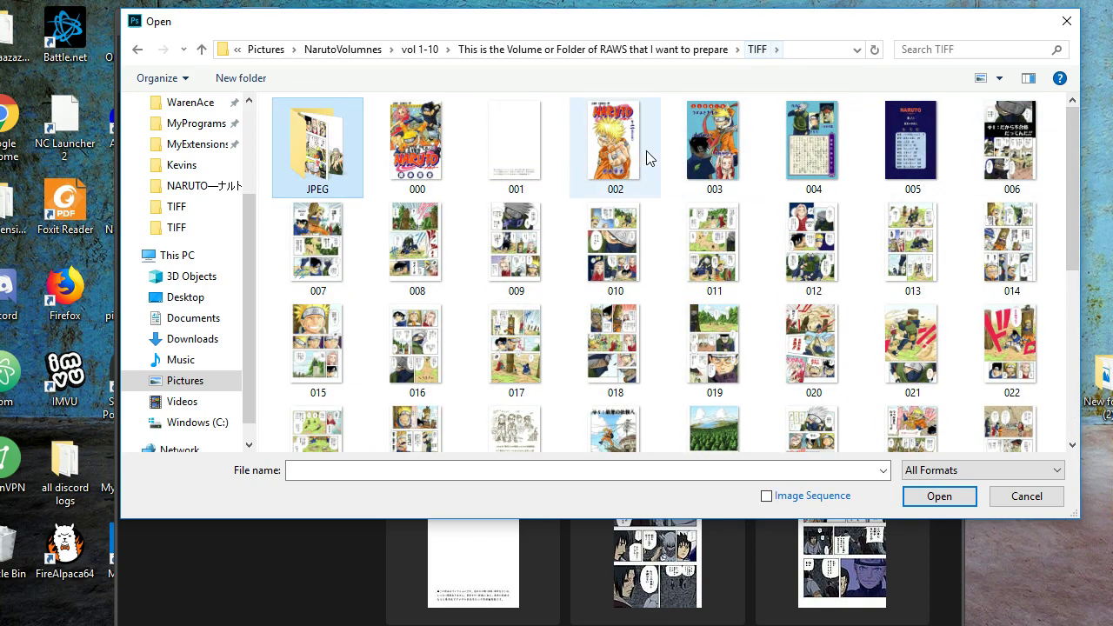
pyautogui.click(645, 154)
pyautogui.moveTo(1072, 193); pyautogui.dragTo(1093, 350)
pyautogui.moveTo(1006, 367); pyautogui.dragTo(755, 398)
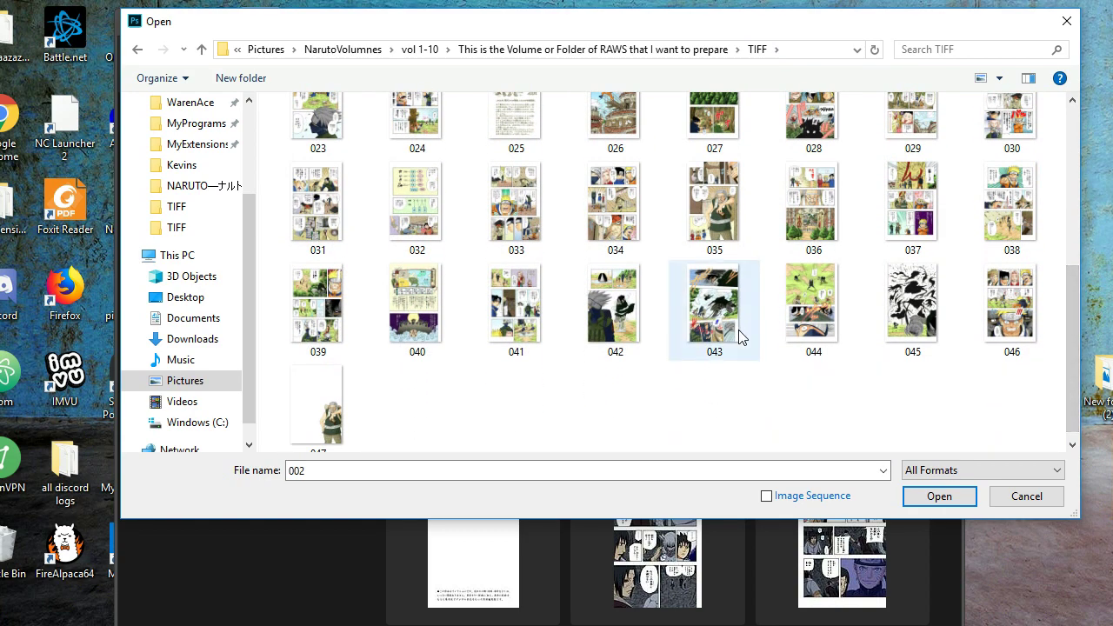
pyautogui.scroll(5, 735, 320)
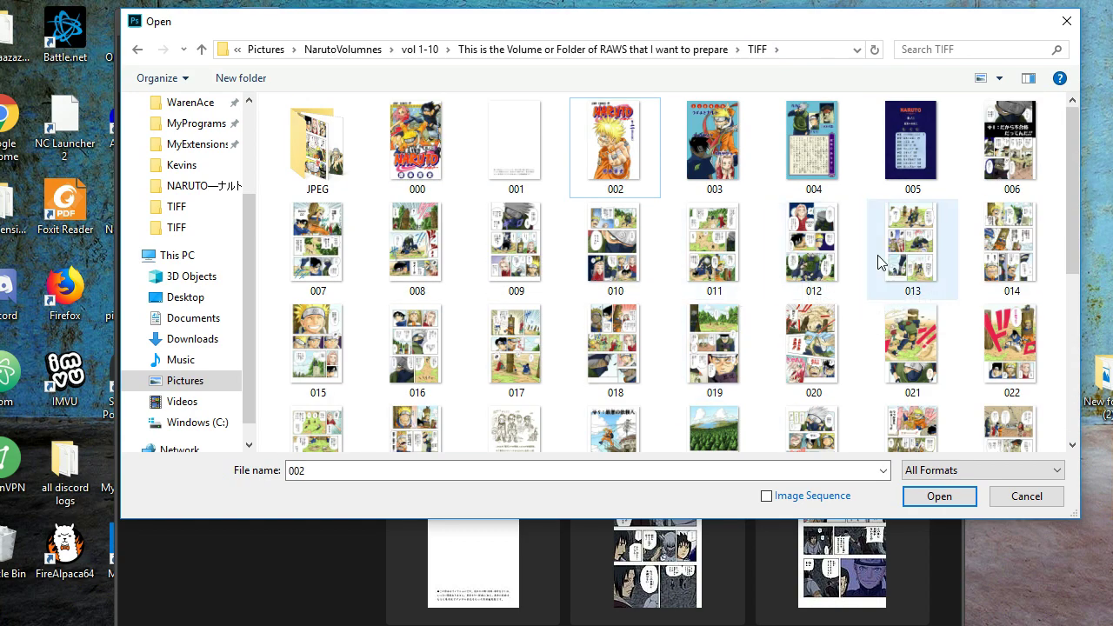
# Browse up through the RAWS volume and vol 1-10 folders, trying page and volume selections.
pyautogui.click(622, 52)
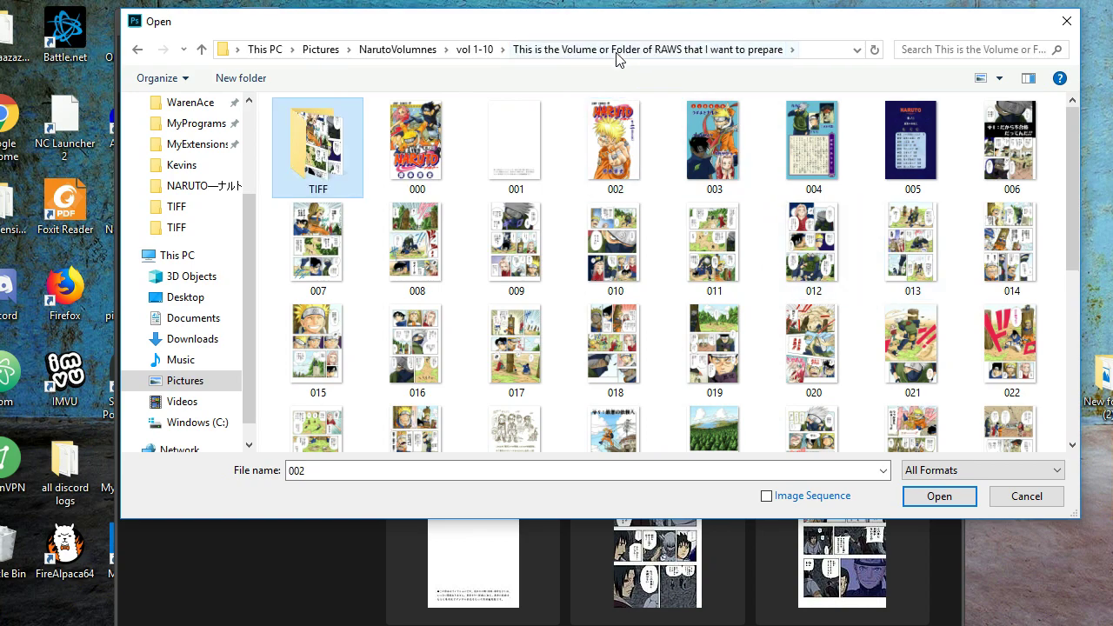
pyautogui.click(417, 144)
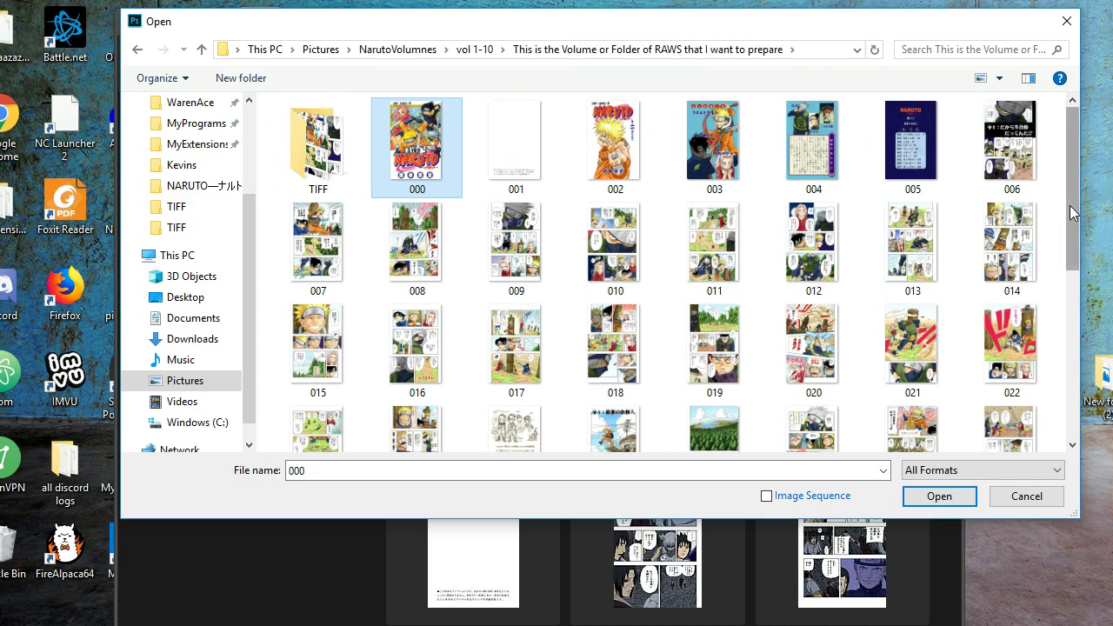
pyautogui.scroll(-5, 978, 216)
pyautogui.scroll(5, 978, 216)
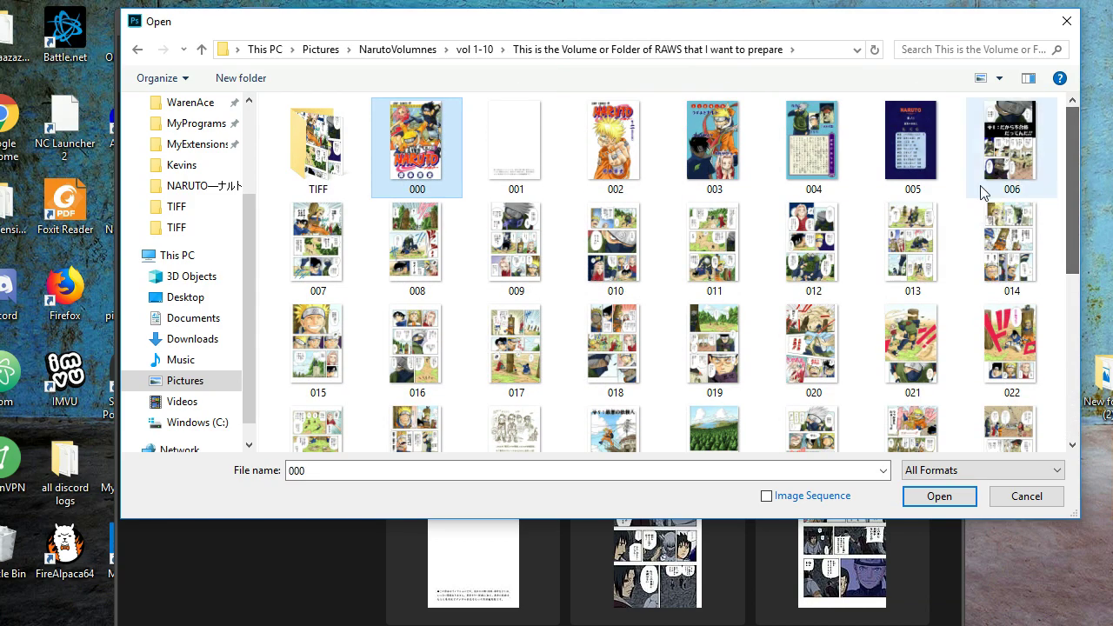
pyautogui.click(685, 217)
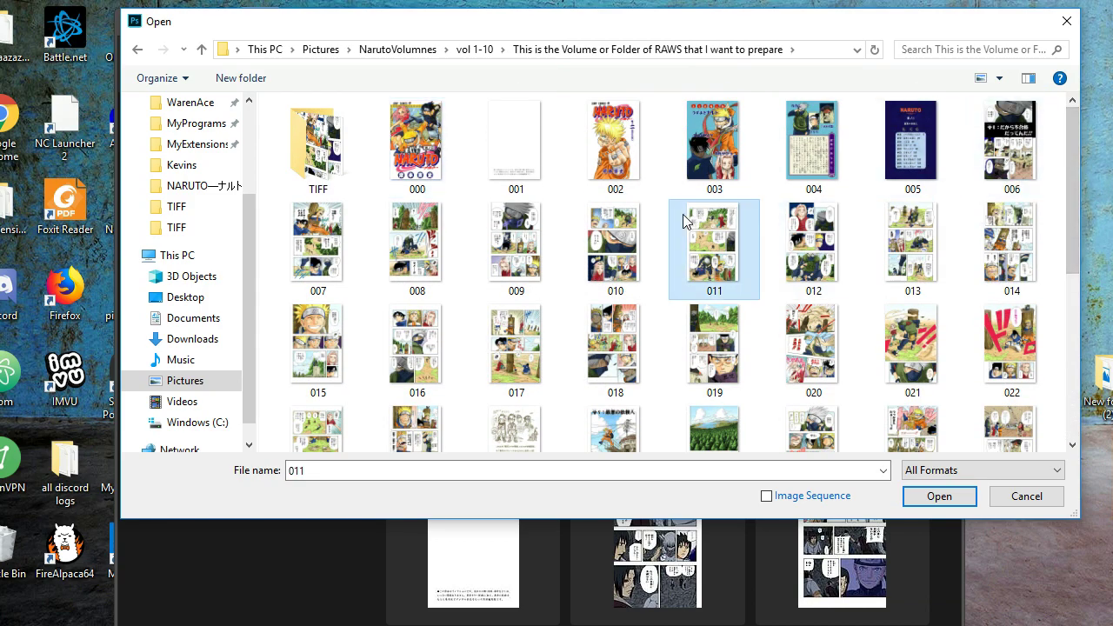
pyautogui.click(488, 52)
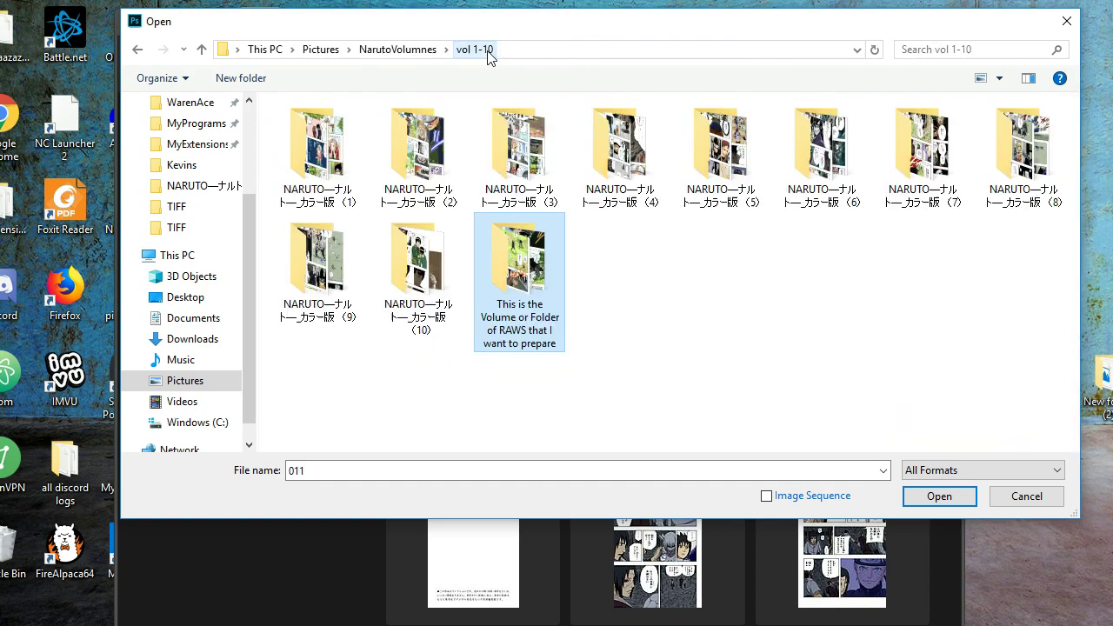
pyautogui.click(293, 165)
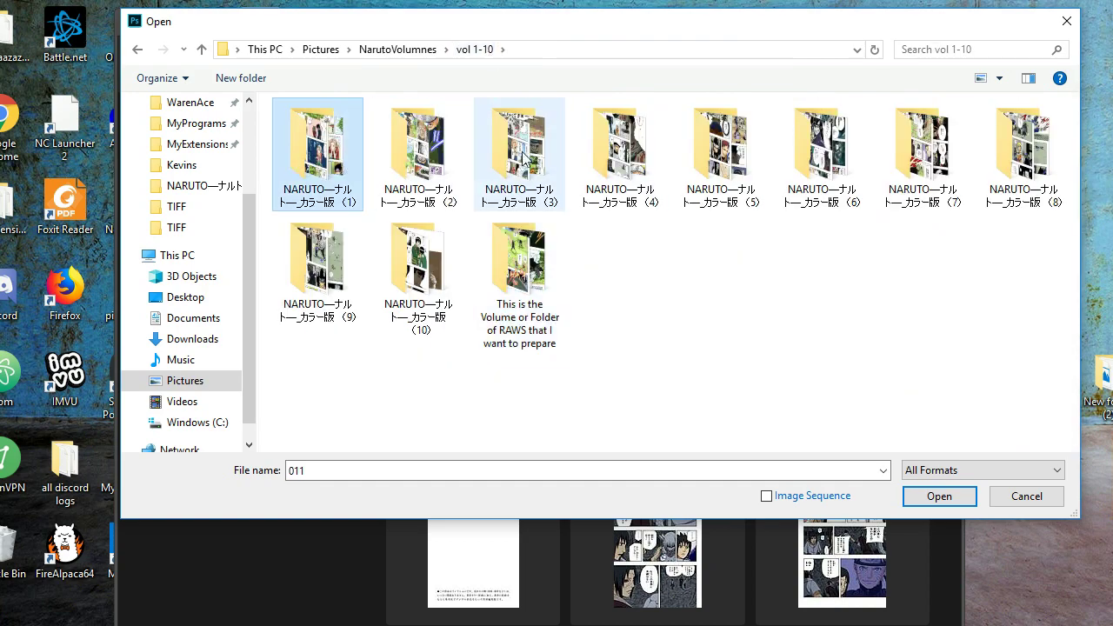
pyautogui.click(344, 283)
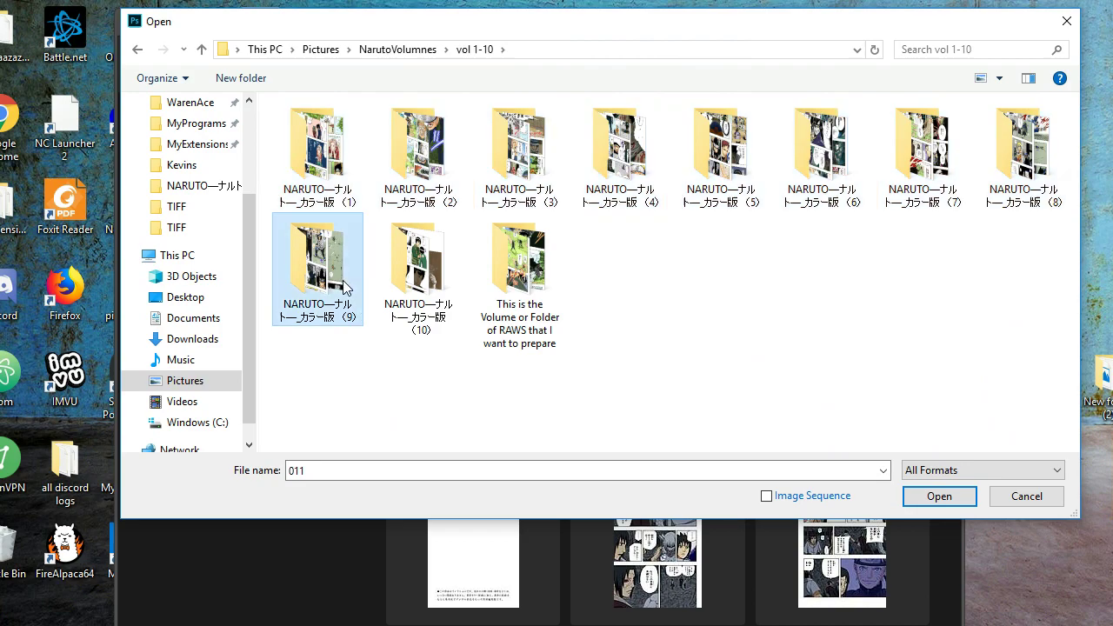
pyautogui.keyDown('ctrl'); pyautogui.click(405, 280); pyautogui.keyUp('ctrl')
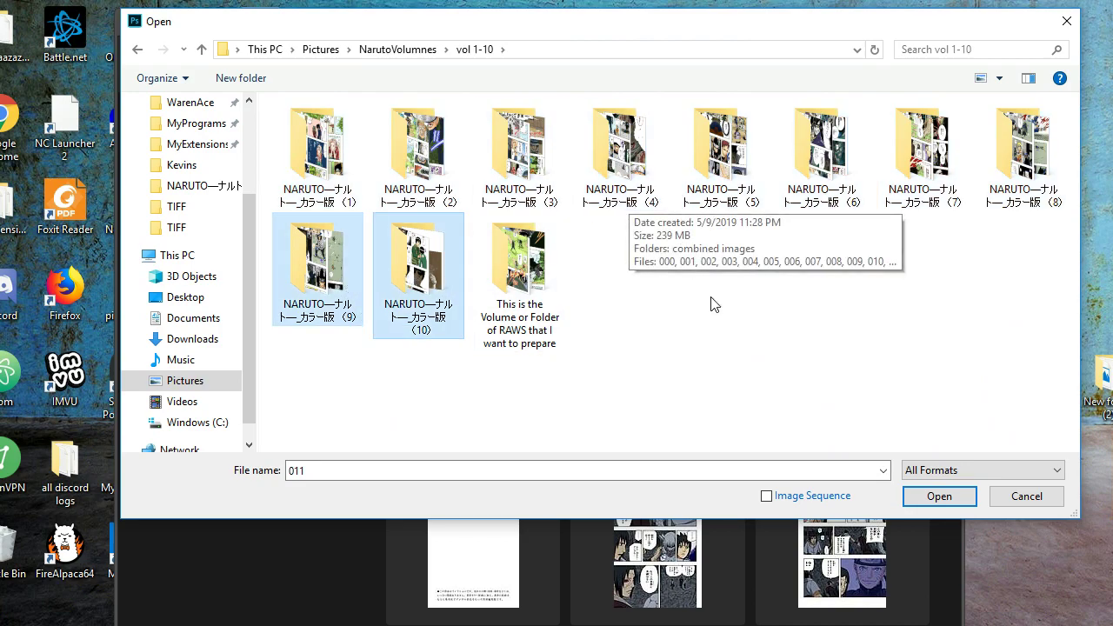
pyautogui.moveTo(710, 297); pyautogui.dragTo(701, 335)
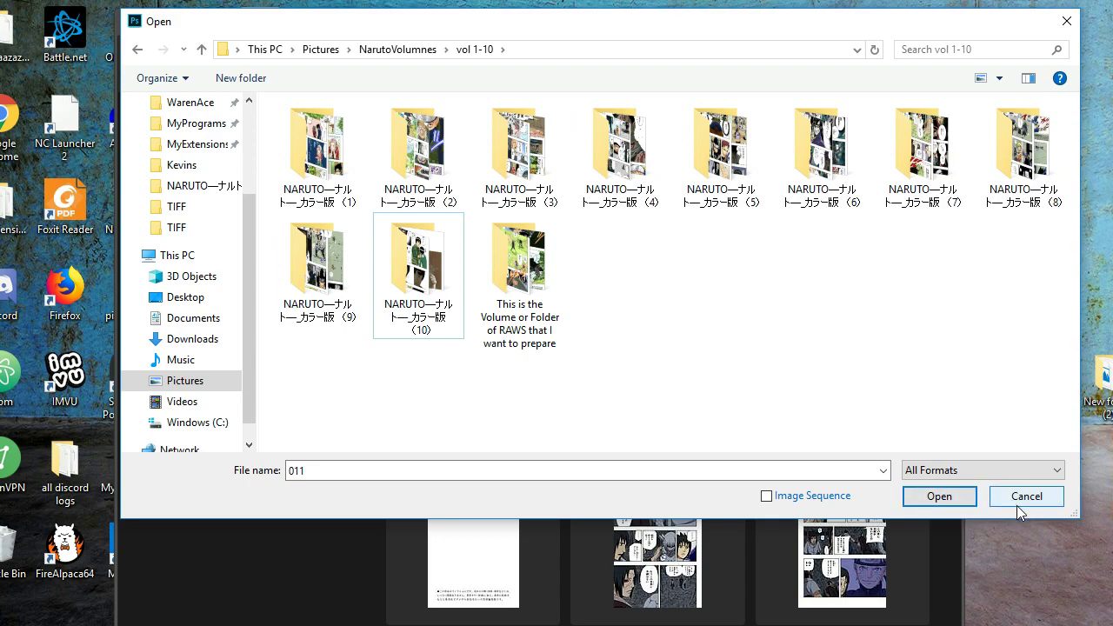
pyautogui.click(1018, 506)
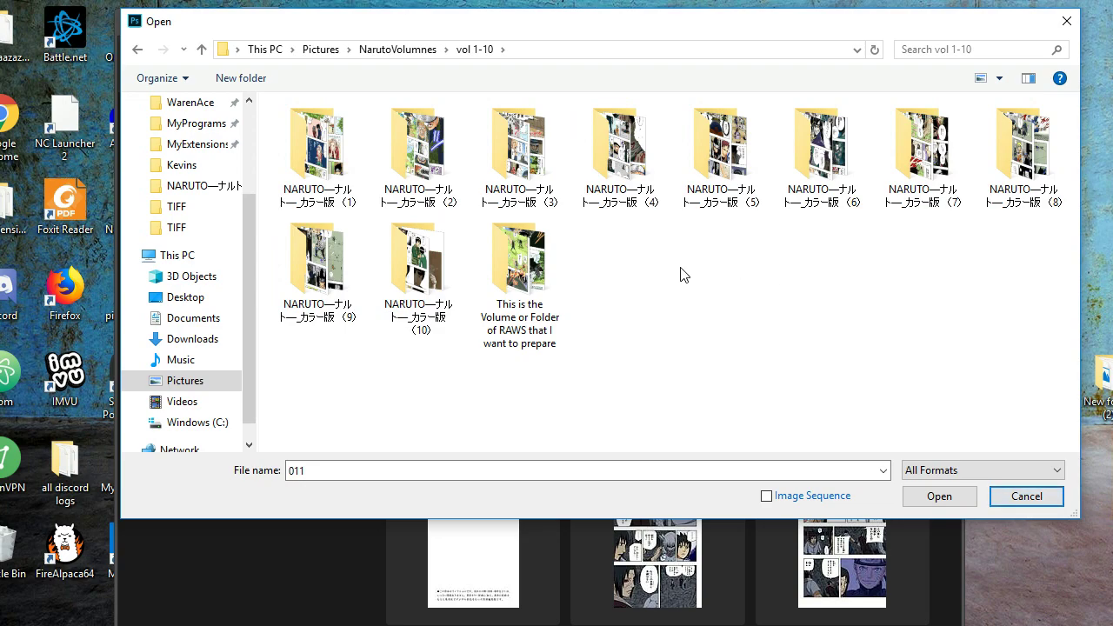
# Open the raws folder and select pages 006 through 024.
pyautogui.doubleClick(544, 253)
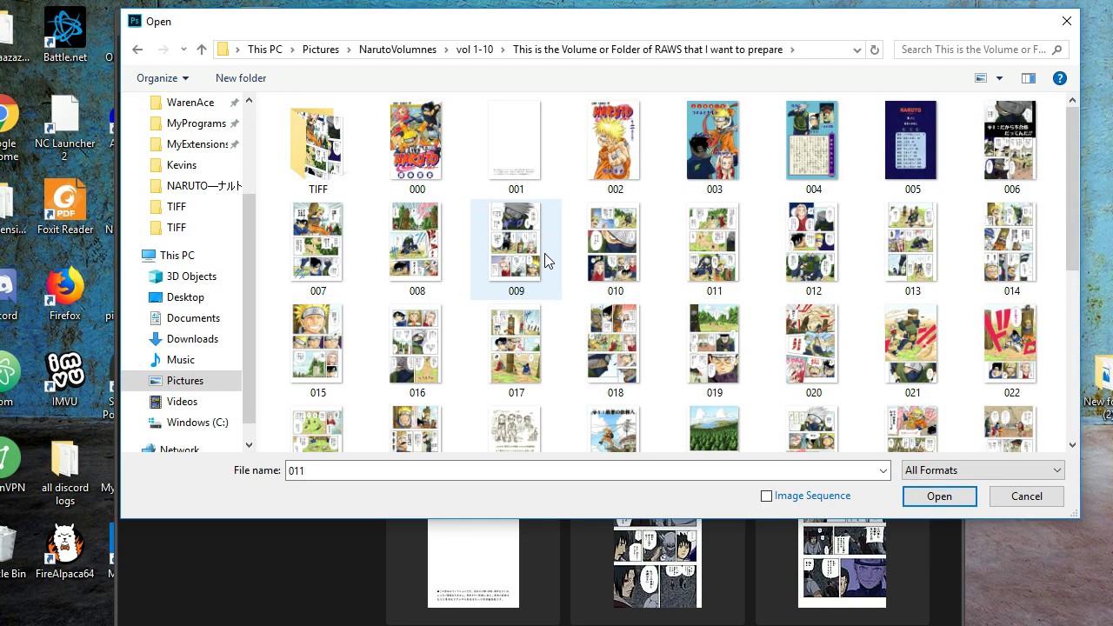
pyautogui.click(638, 166)
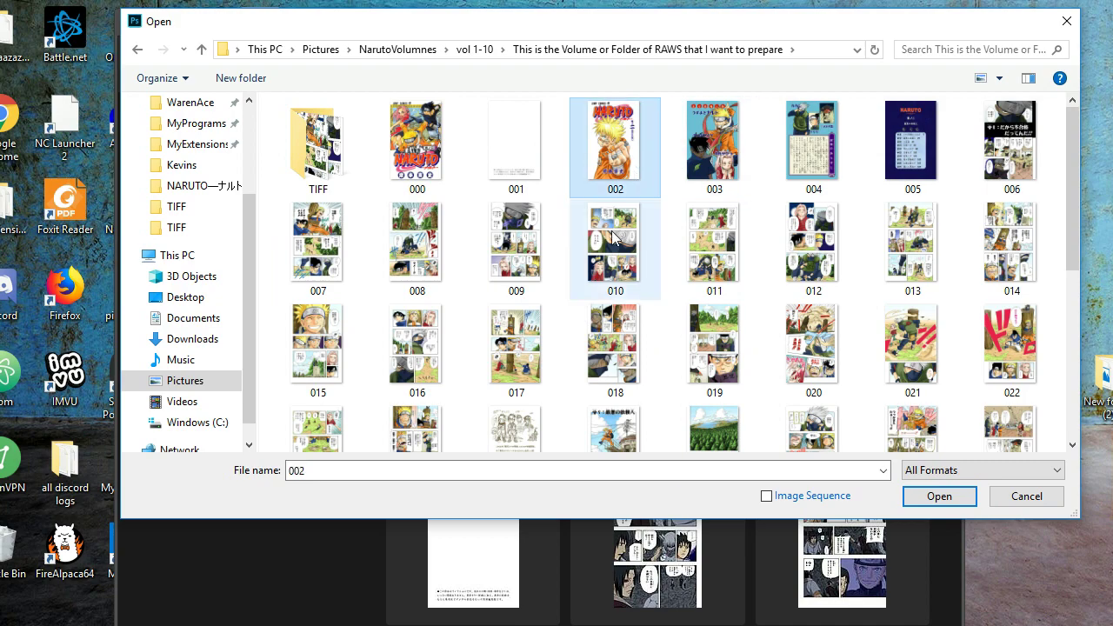
pyautogui.click(787, 177)
pyautogui.click(999, 167)
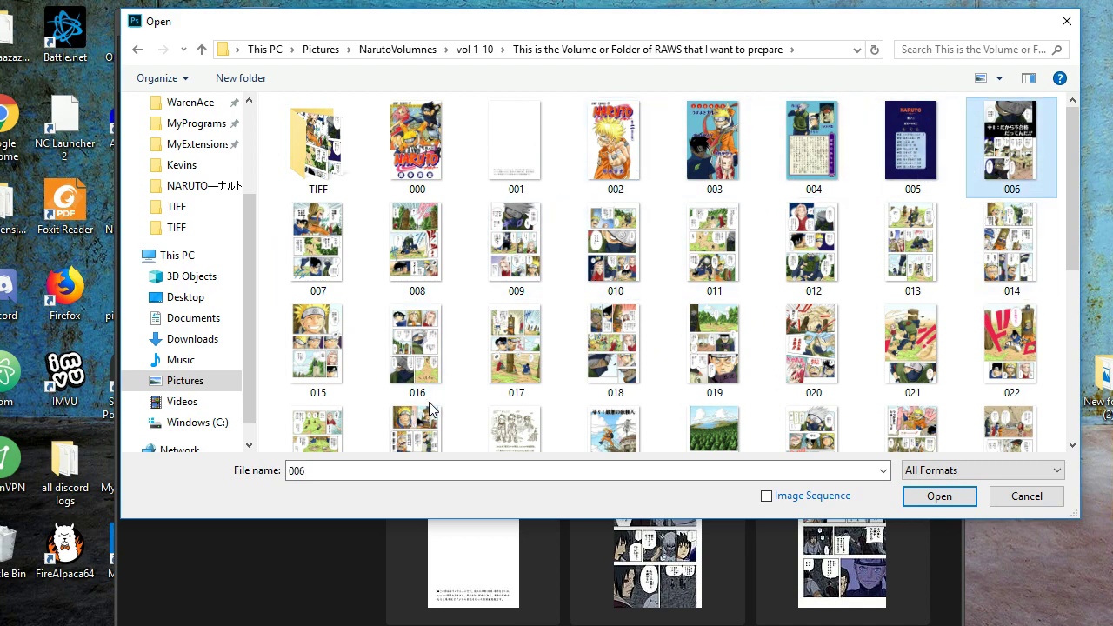
pyautogui.scroll(-2, 512, 365)
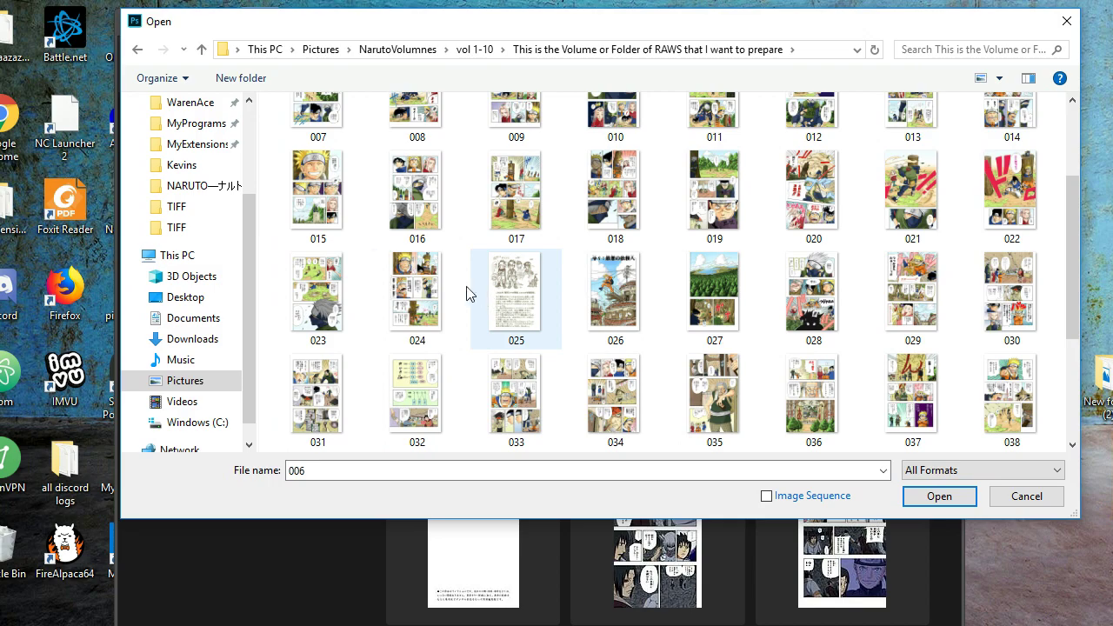
pyautogui.keyDown('shift'); pyautogui.click(438, 285); pyautogui.keyUp('shift')
# Open the selected raw pages and place a Lorem ipsum text box on page 007.
pyautogui.click(934, 496)
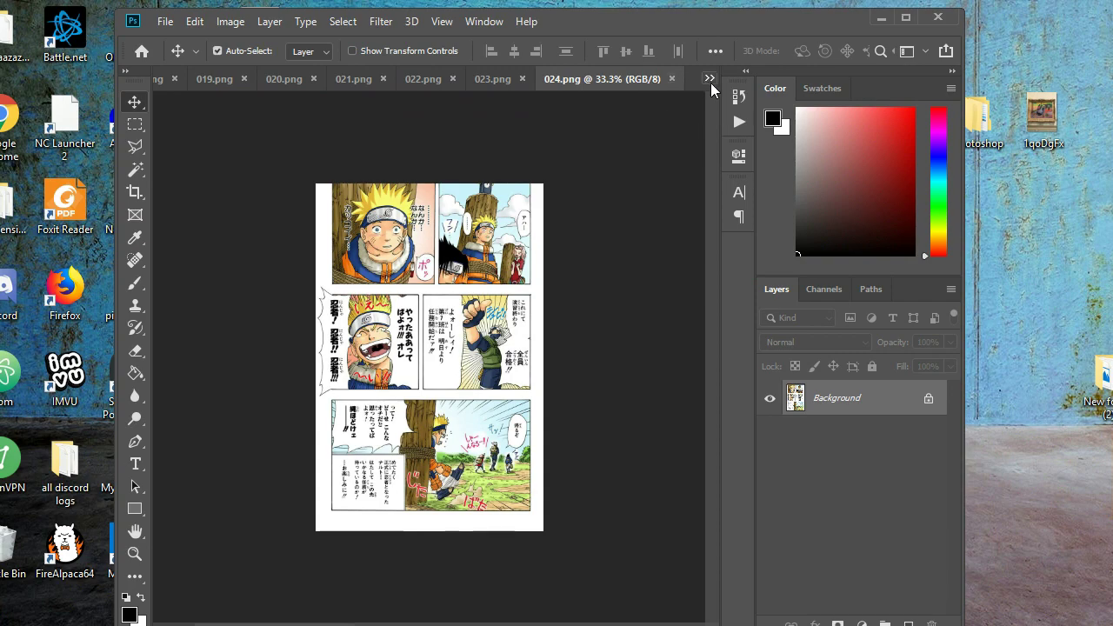
pyautogui.click(709, 79)
pyautogui.click(765, 102)
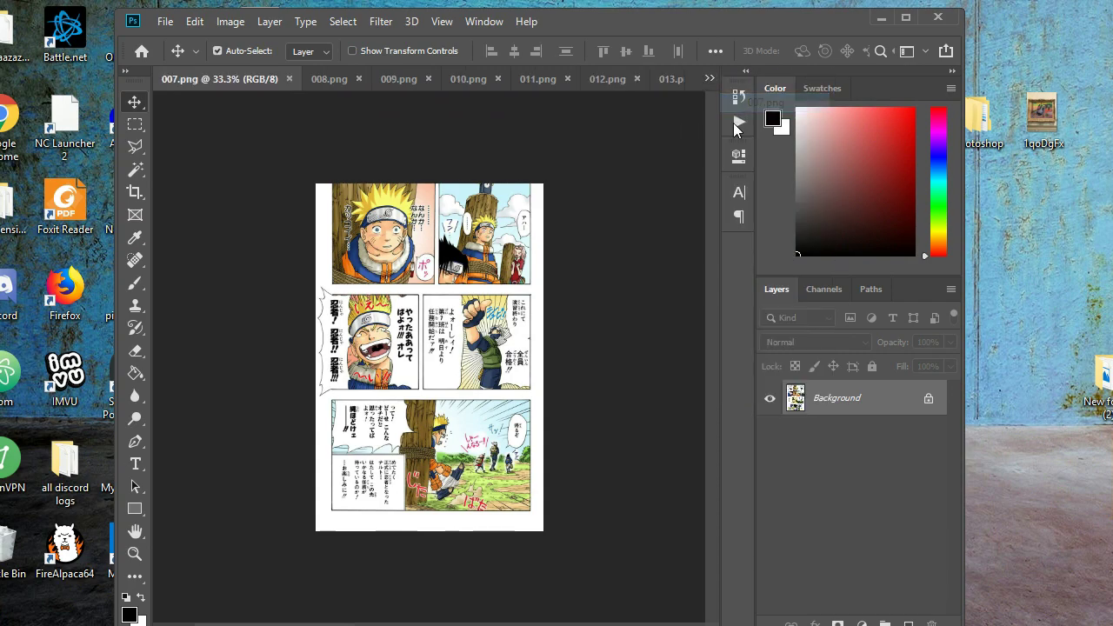
pyautogui.press('t')
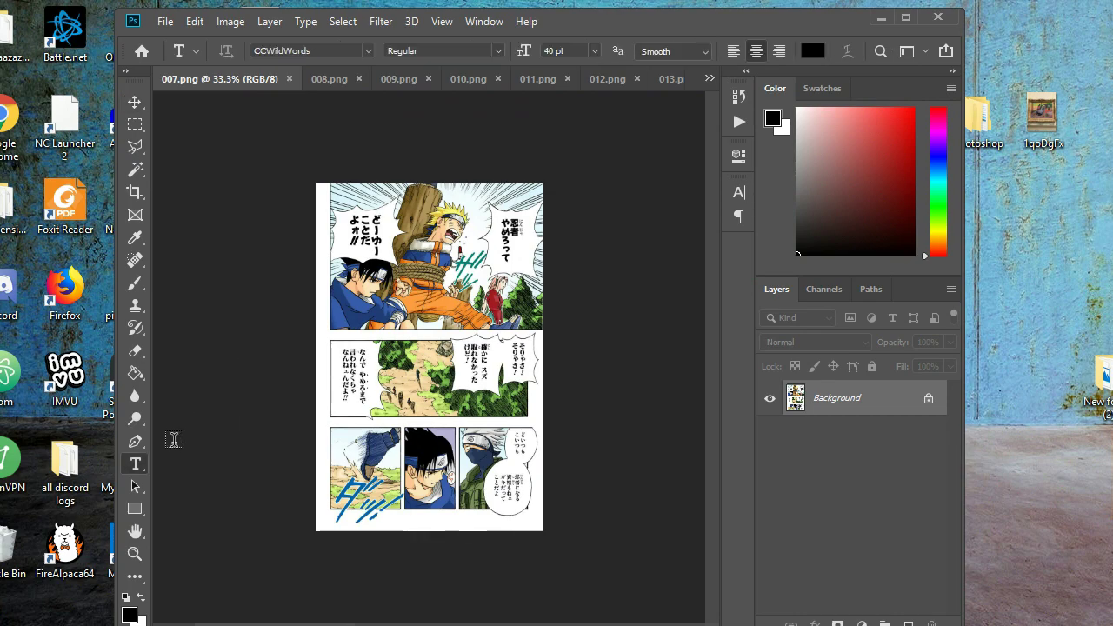
pyautogui.moveTo(380, 246); pyautogui.dragTo(519, 500)
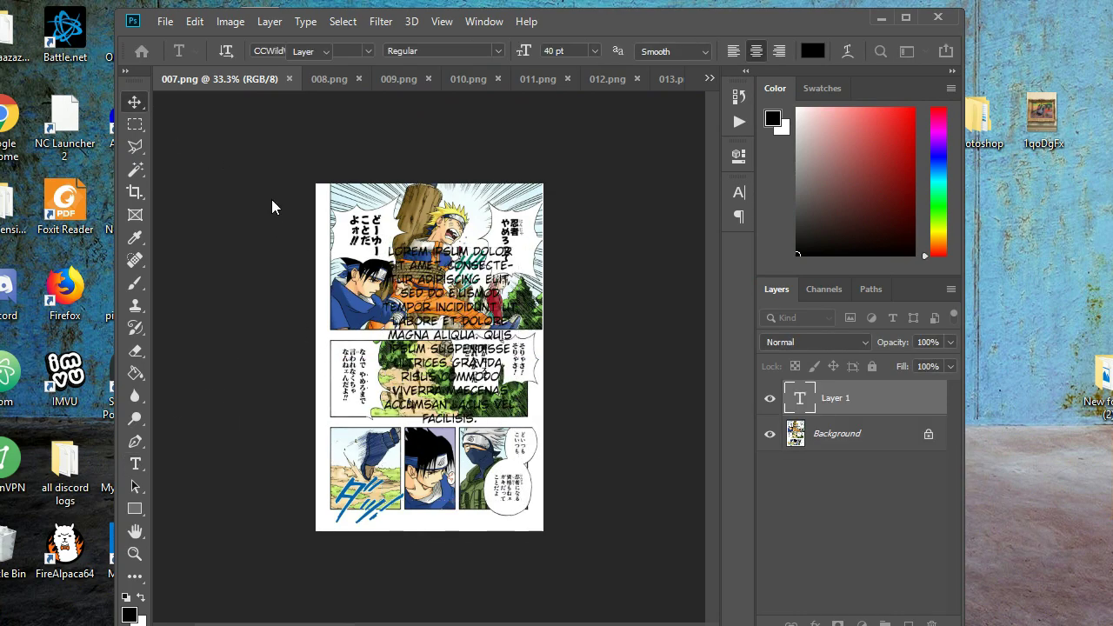
pyautogui.hotkey('ctrl', 'Return')
pyautogui.moveTo(435, 348); pyautogui.dragTo(465, 322)
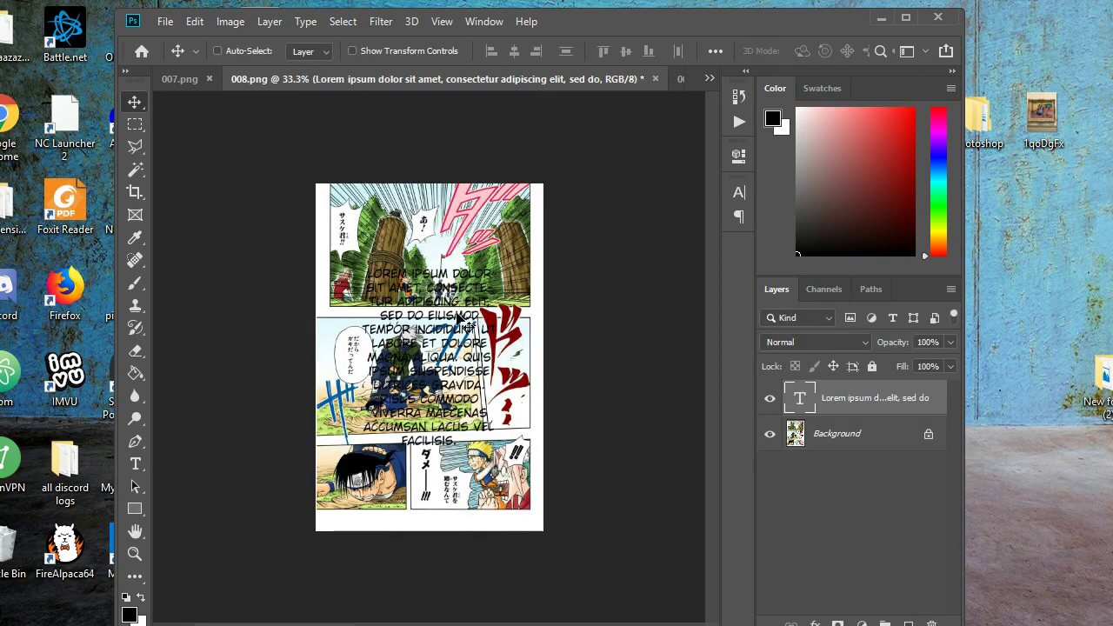
# Paste the Lorem ipsum text layer into each following page up to 013.
pyautogui.hotkey('ctrl', 'Tab')
pyautogui.hotkey('ctrl', 'v')
pyautogui.hotkey('ctrl', 'Tab')
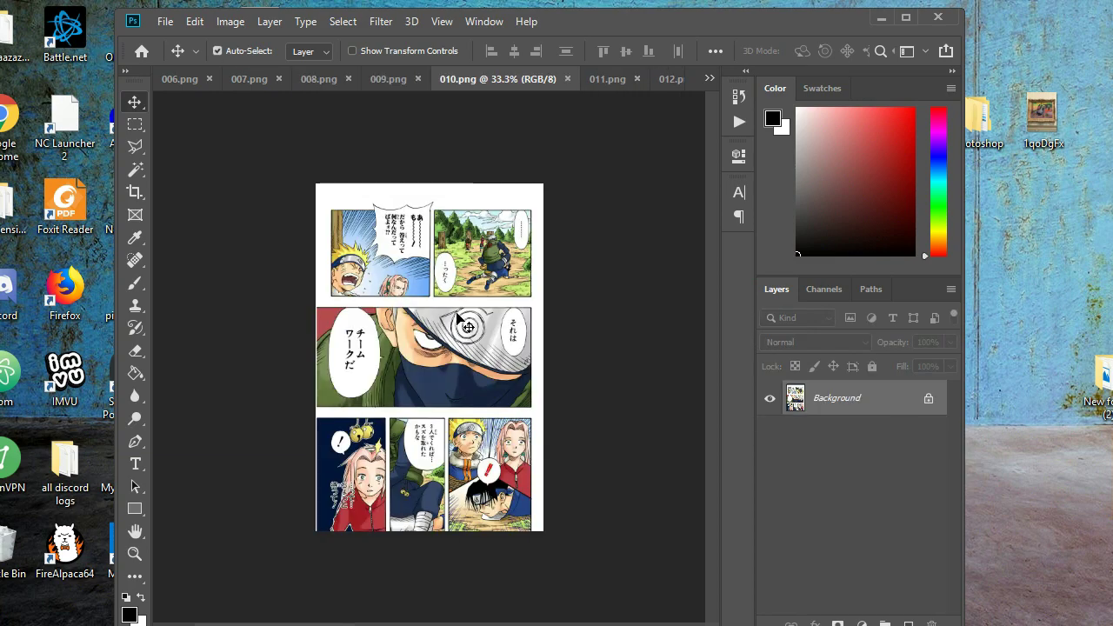
pyautogui.hotkey('ctrl', 'v')
pyautogui.hotkey('ctrl', 'Tab')
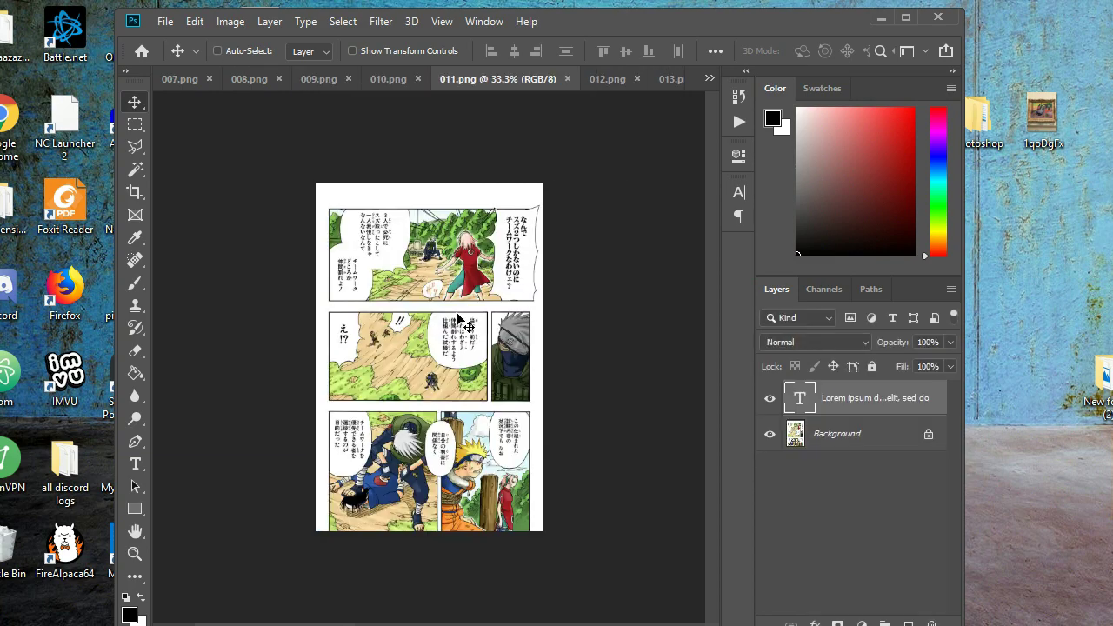
pyautogui.hotkey('ctrl', 'v')
pyautogui.hotkey('ctrl', 'Tab')
pyautogui.hotkey('ctrl', 'v')
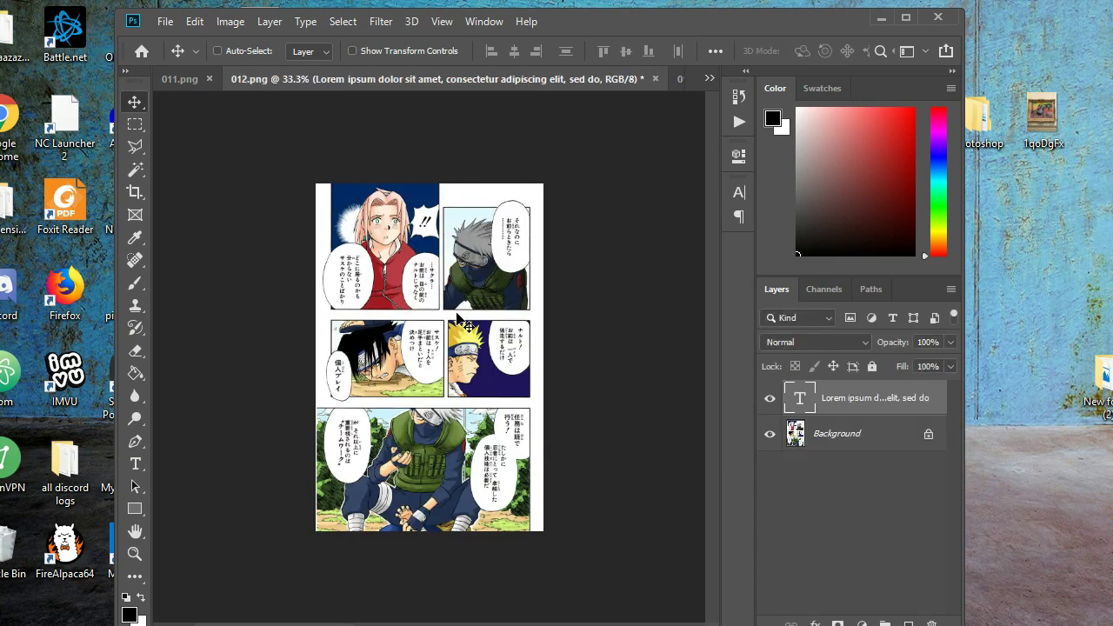
pyautogui.hotkey('ctrl', 'Tab')
pyautogui.hotkey('ctrl', 'v')
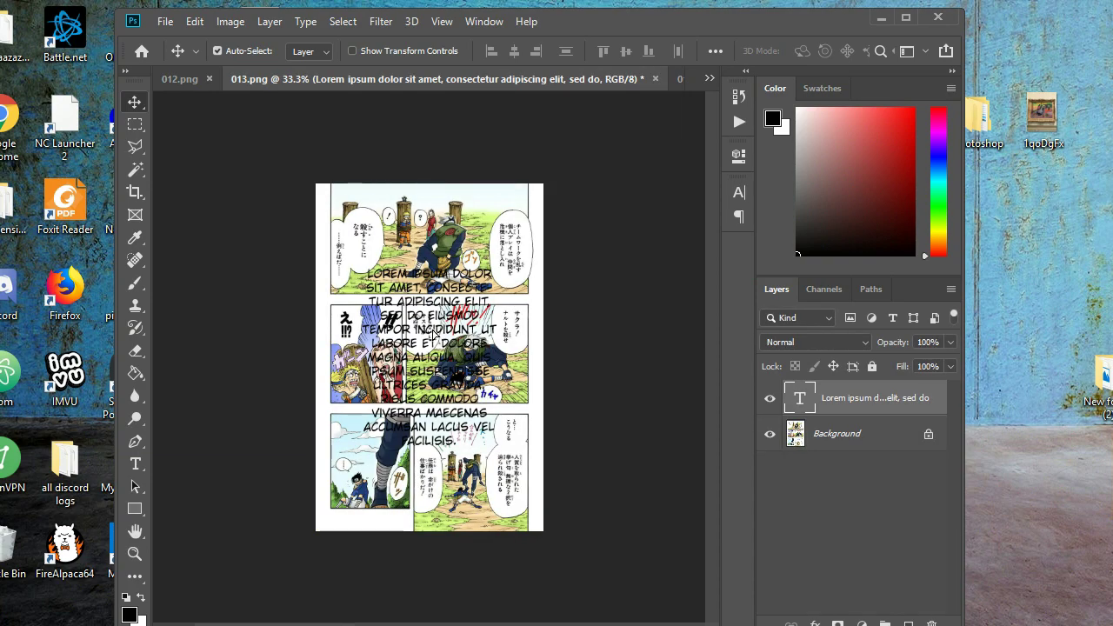
# Start Close All from page 013's tab, then back out of saving into the TIFF folder.
pyautogui.rightClick(549, 82)
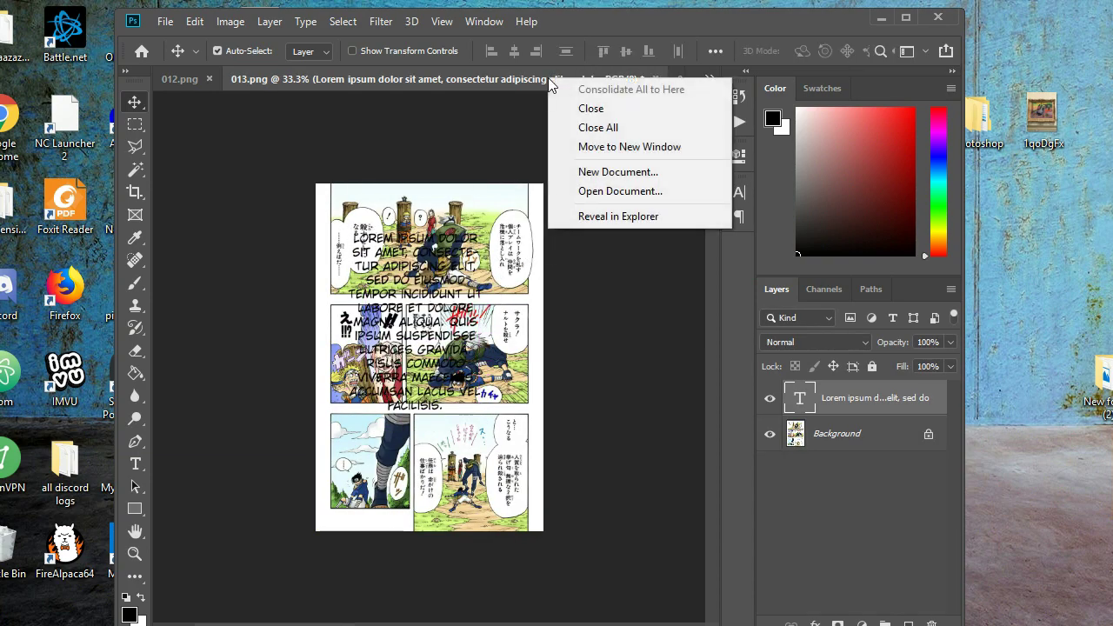
pyautogui.click(631, 135)
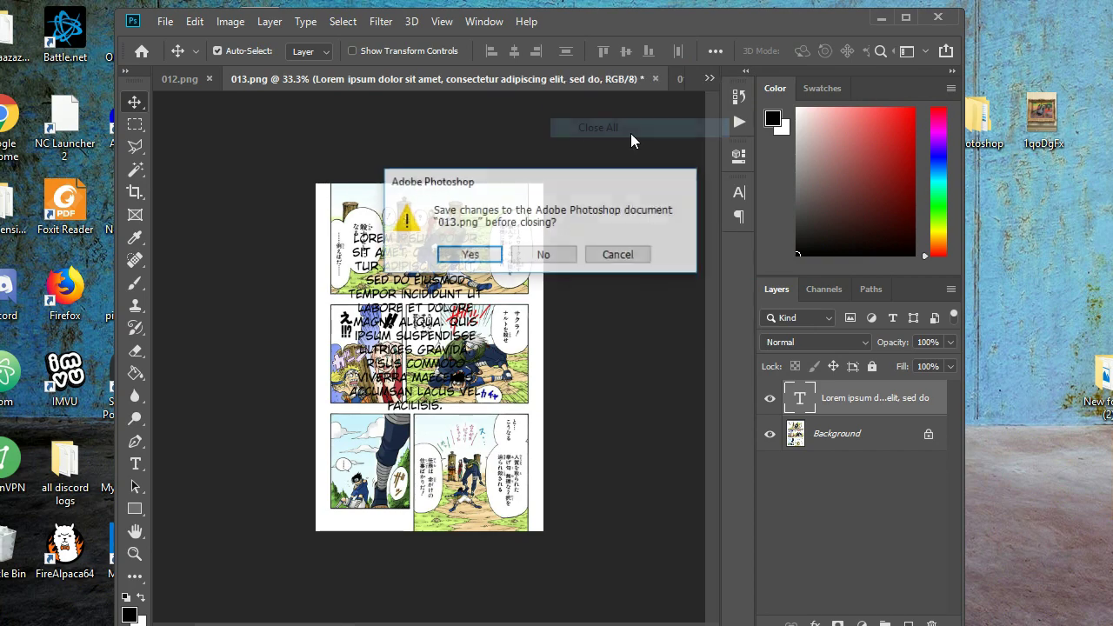
pyautogui.click(476, 252)
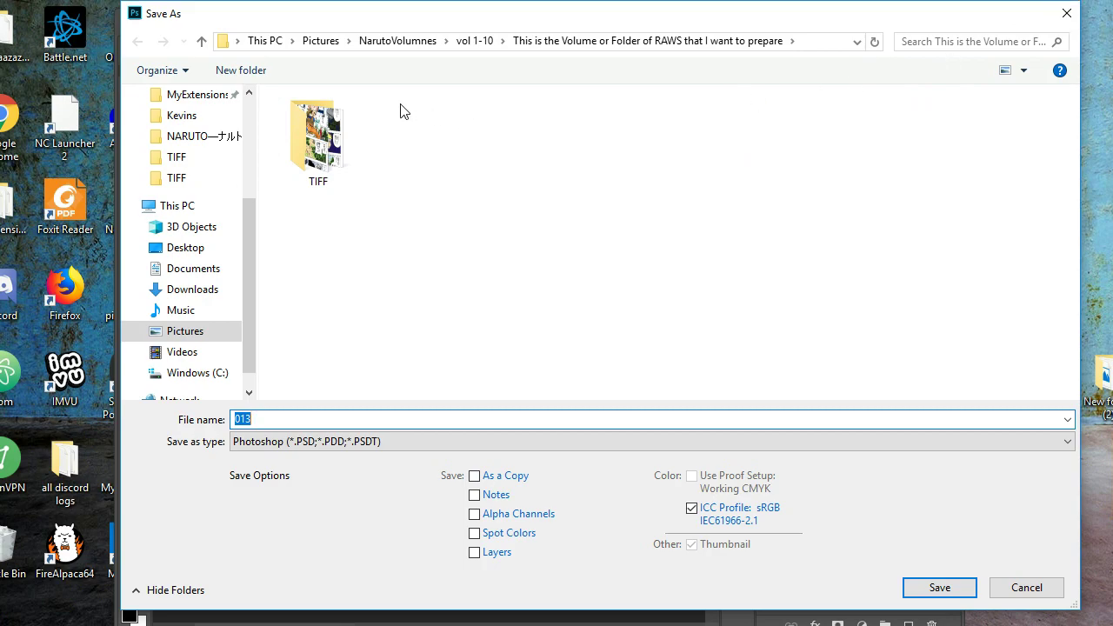
pyautogui.doubleClick(347, 120)
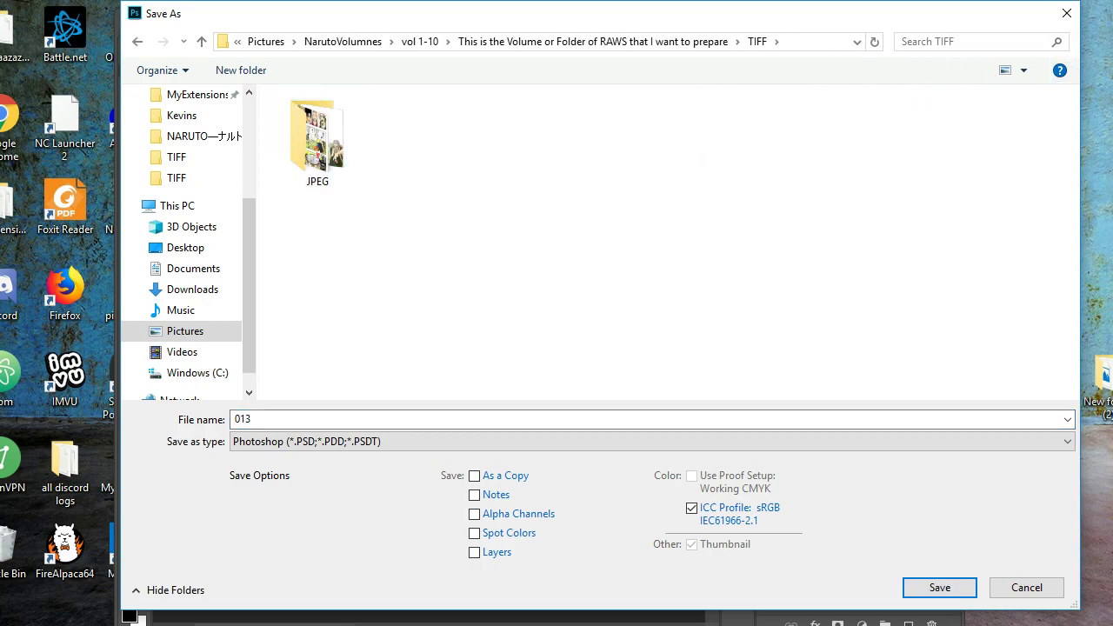
pyautogui.click(1067, 14)
# Close All again, saving pages 013 back through 008 with default save options.
pyautogui.rightClick(511, 76)
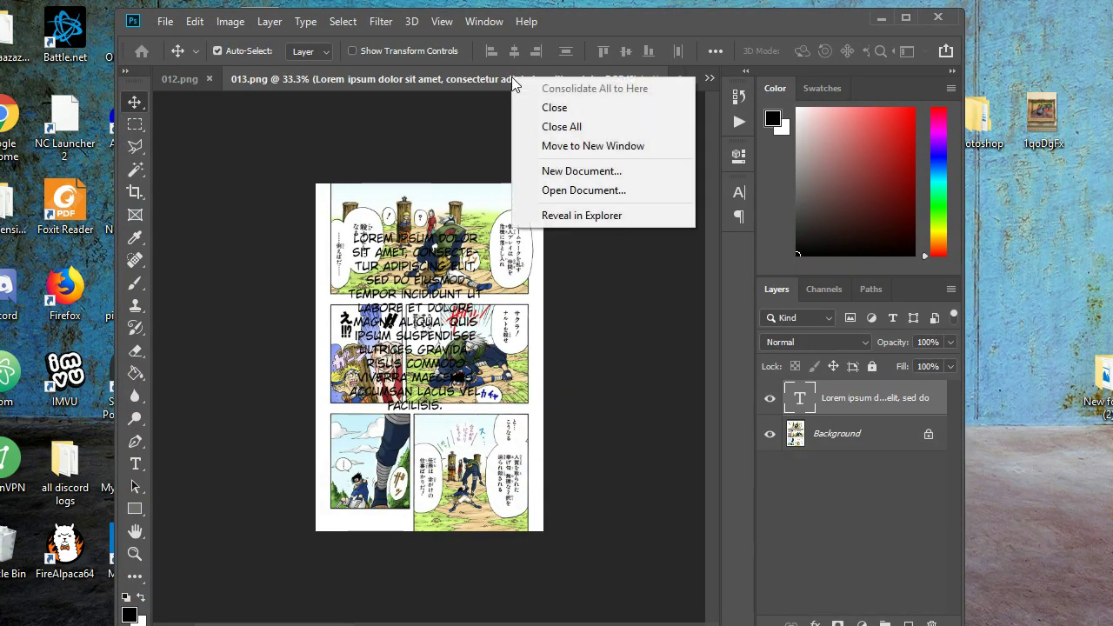
pyautogui.click(590, 129)
pyautogui.click(492, 253)
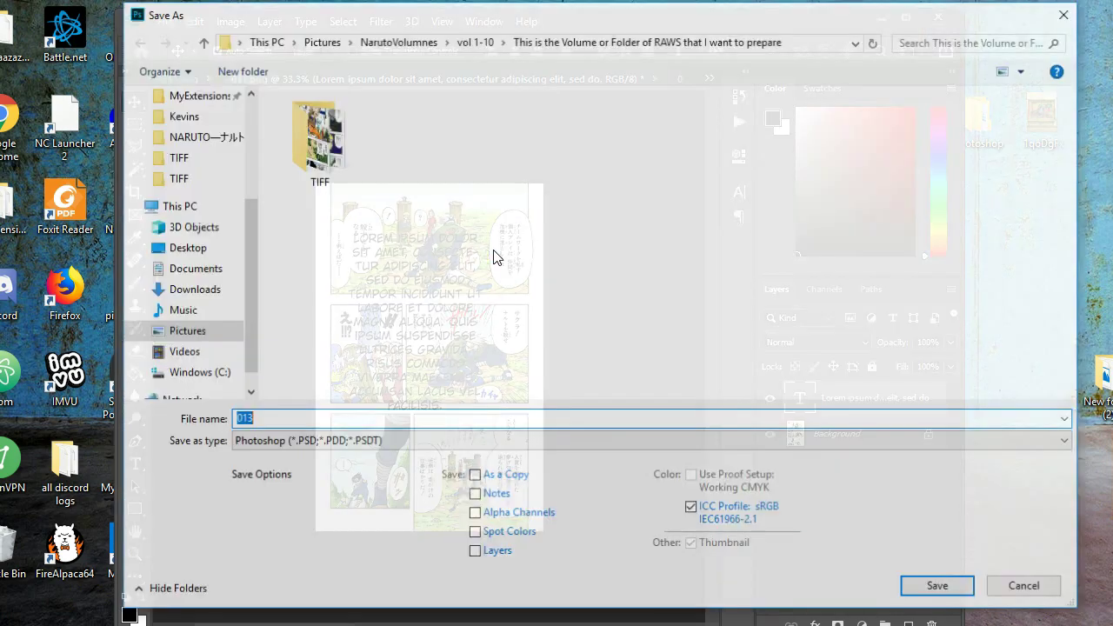
pyautogui.press('Return')
pyautogui.press('Return')
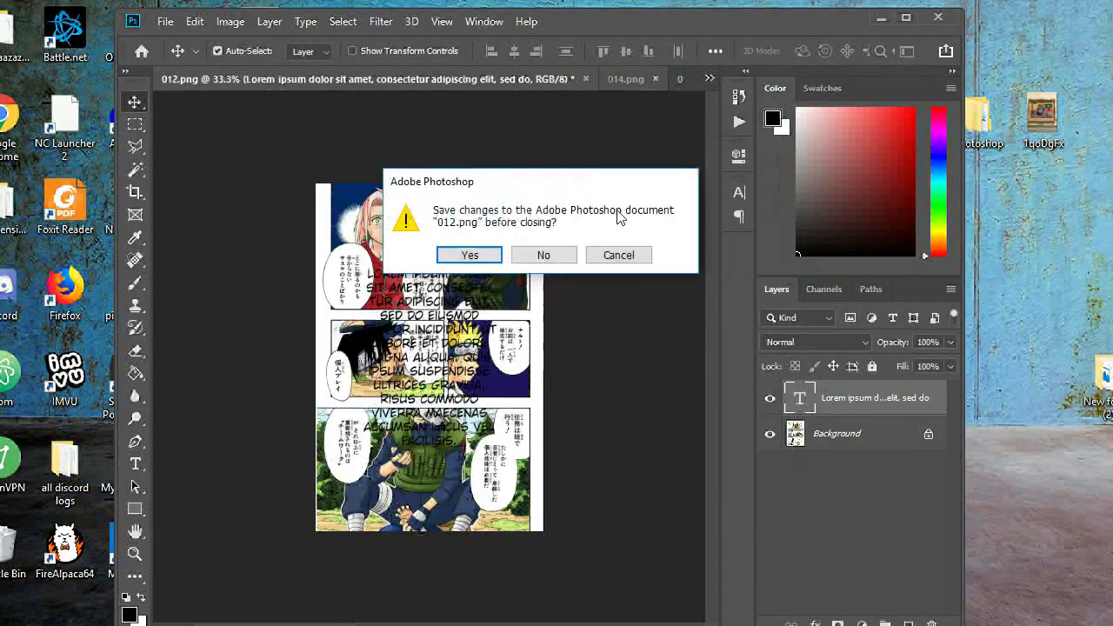
pyautogui.press('Return')
pyautogui.press('Return')
pyautogui.press('Return')
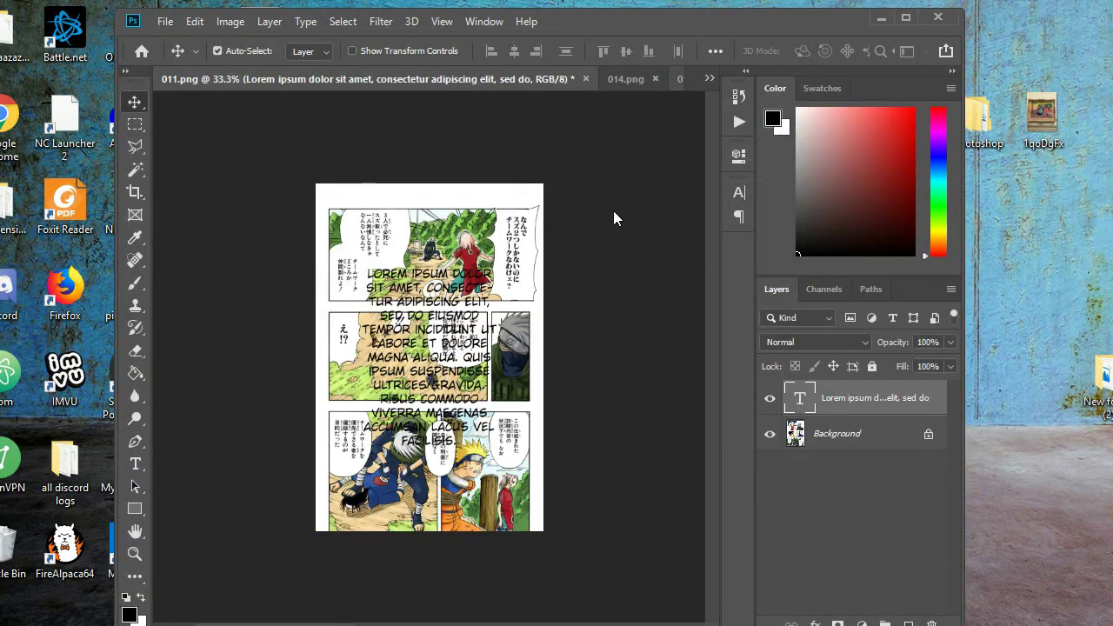
pyautogui.press('Return')
pyautogui.press('Return')
pyautogui.press('Return')
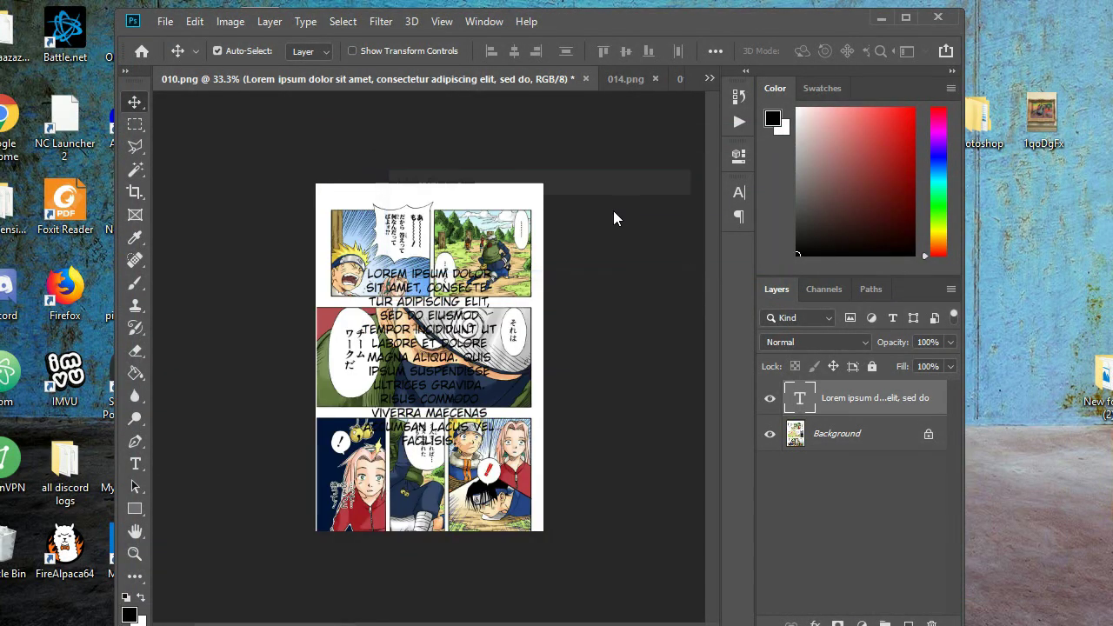
pyautogui.press('Return')
pyautogui.press('Return')
pyautogui.press('Return')
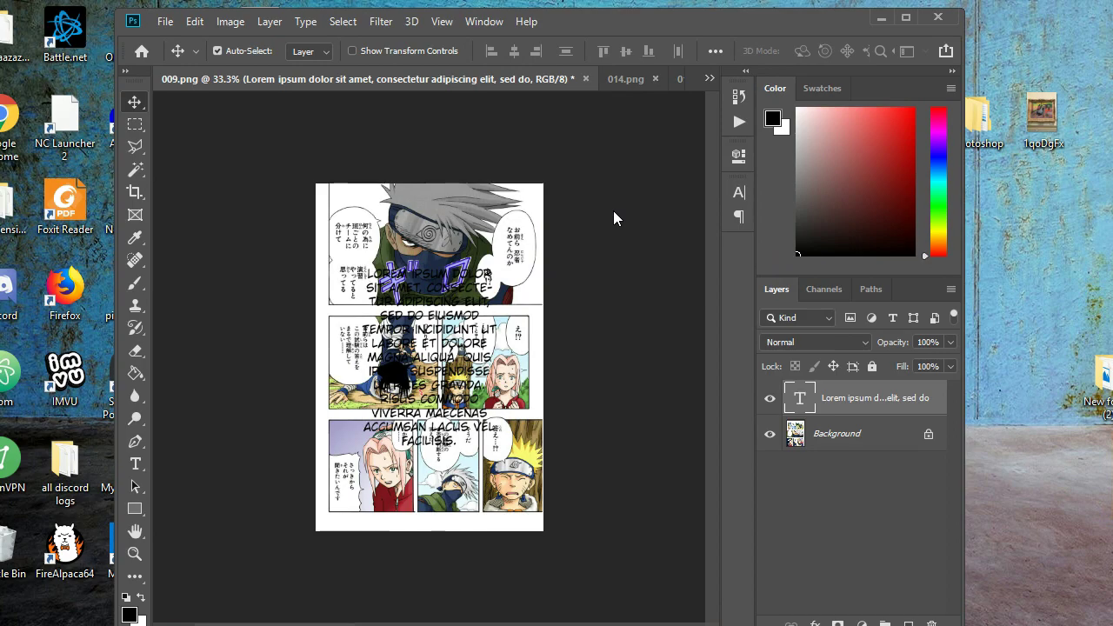
pyautogui.press('Return')
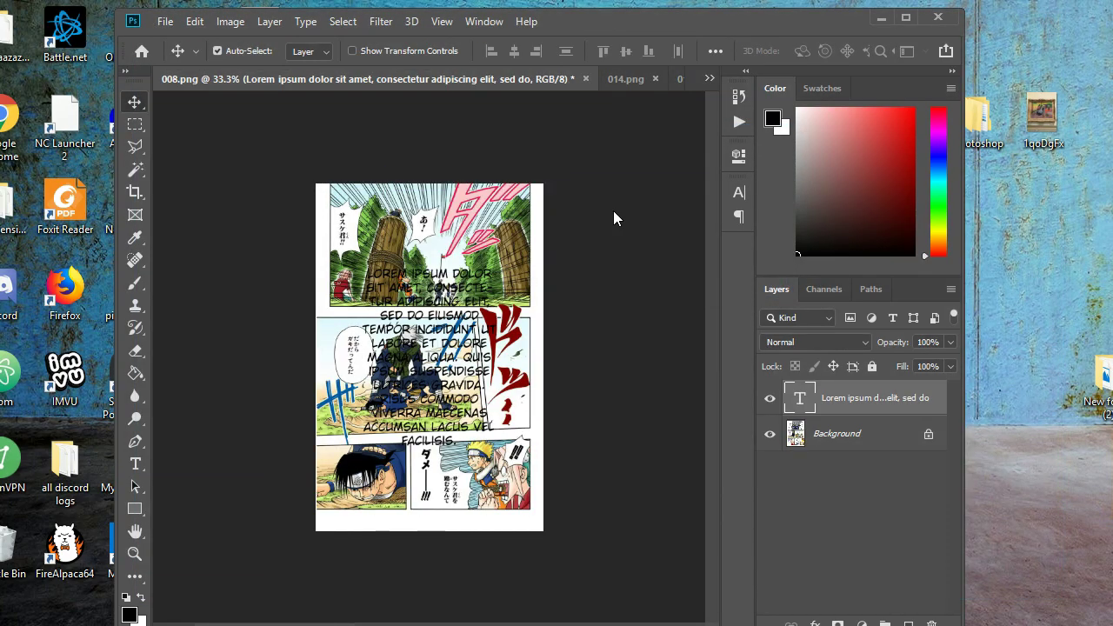
pyautogui.press('Return')
pyautogui.press('Return')
pyautogui.press('Return')
pyautogui.press('Return')
pyautogui.press('Return')
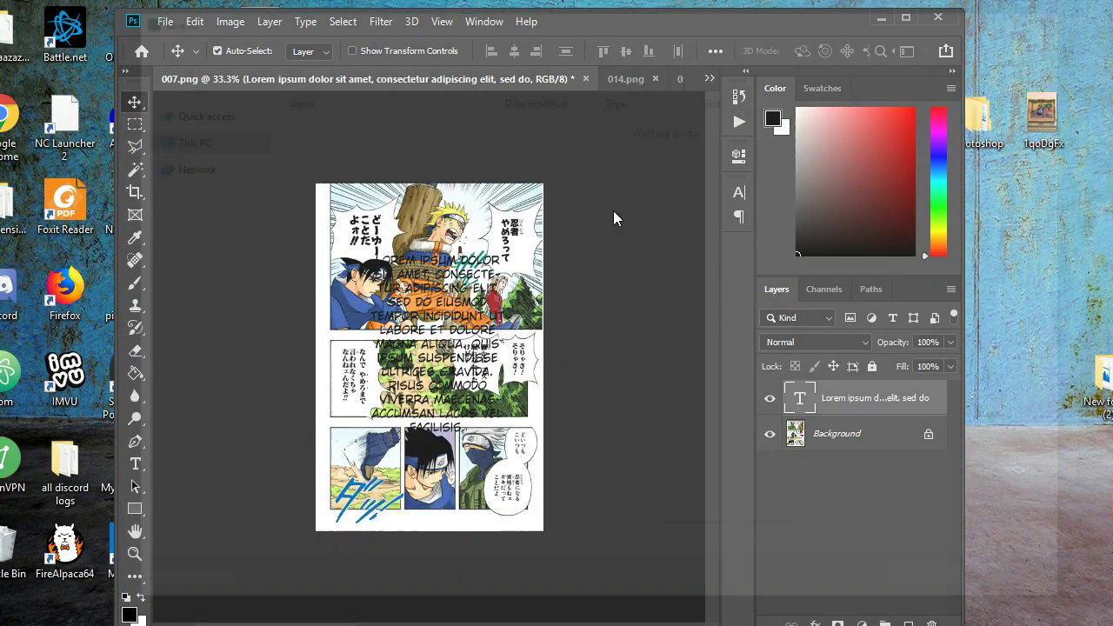
pyautogui.press('Return')
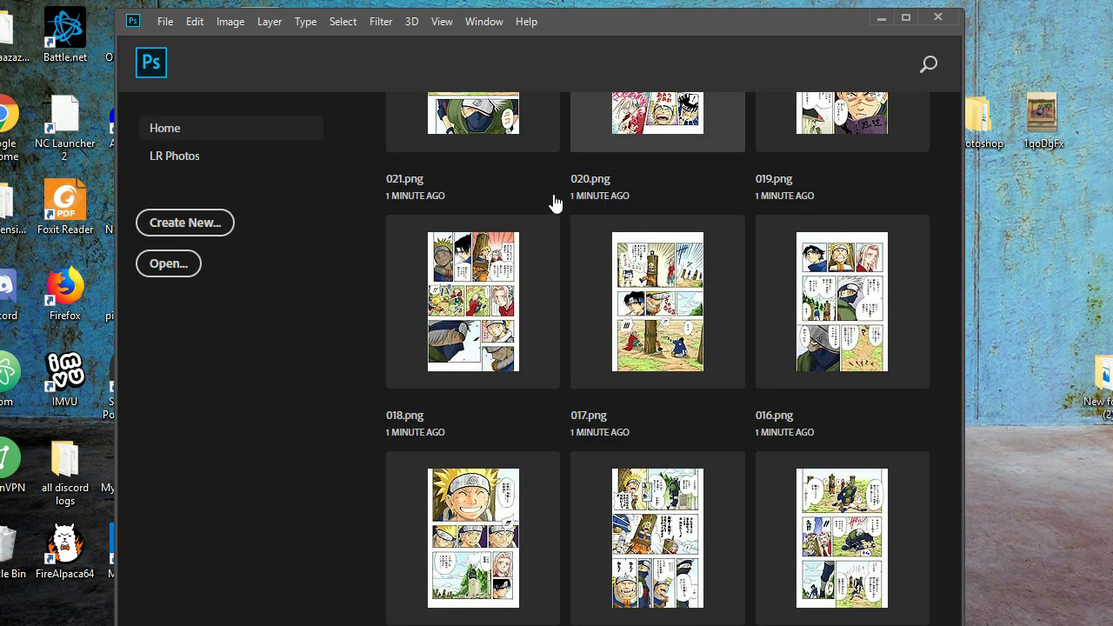
# Open 006.tif through 012.tif from the TIFF folder via the Home screen.
pyautogui.click(181, 263)
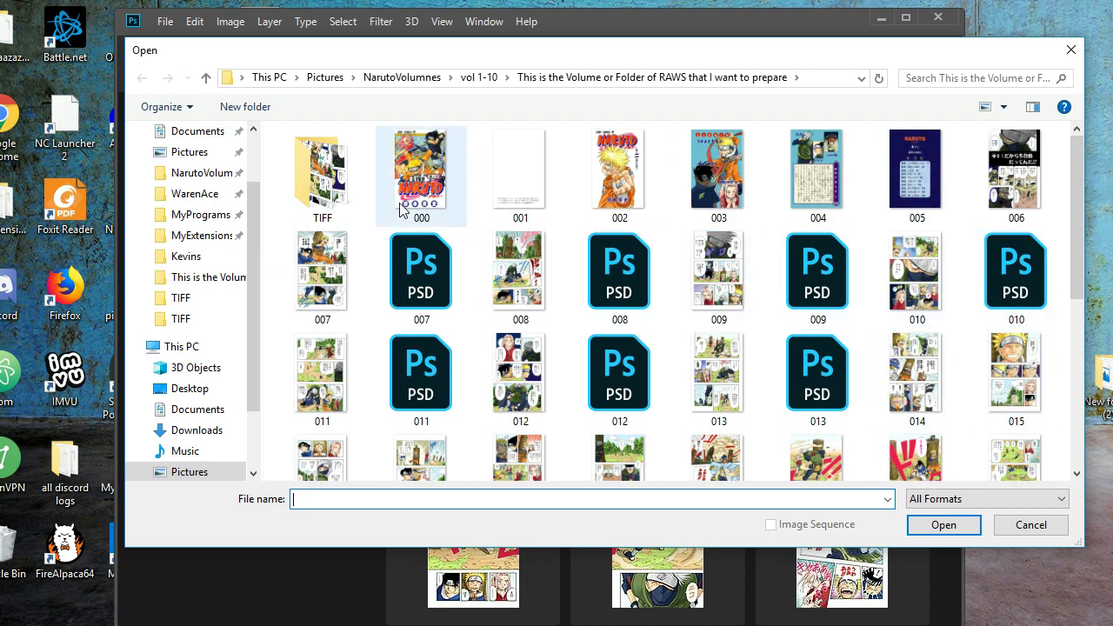
pyautogui.doubleClick(320, 181)
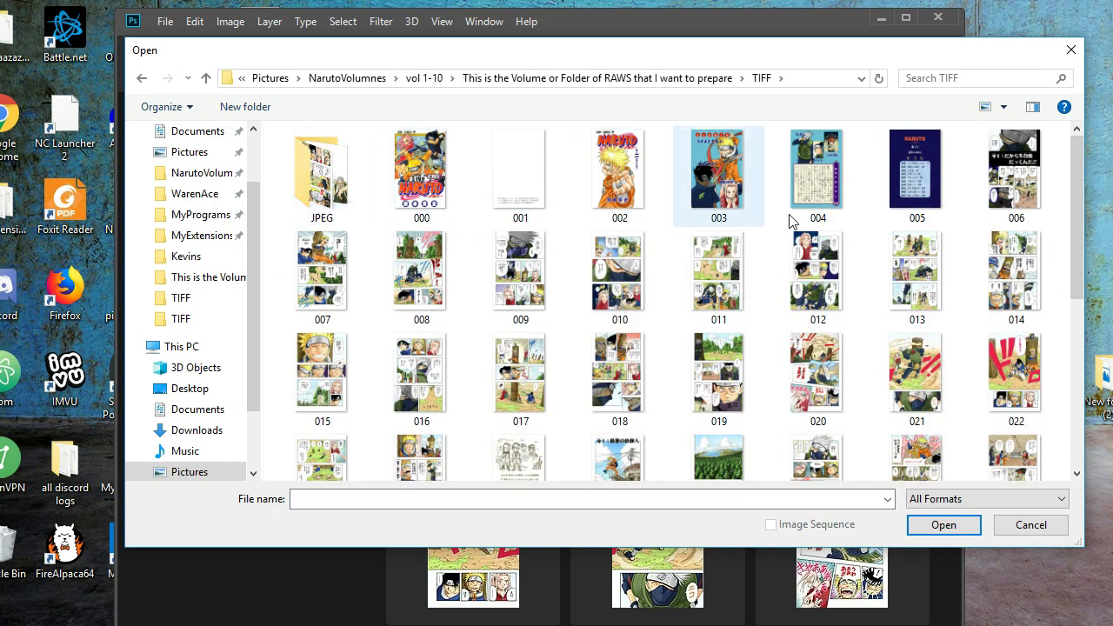
pyautogui.click(990, 185)
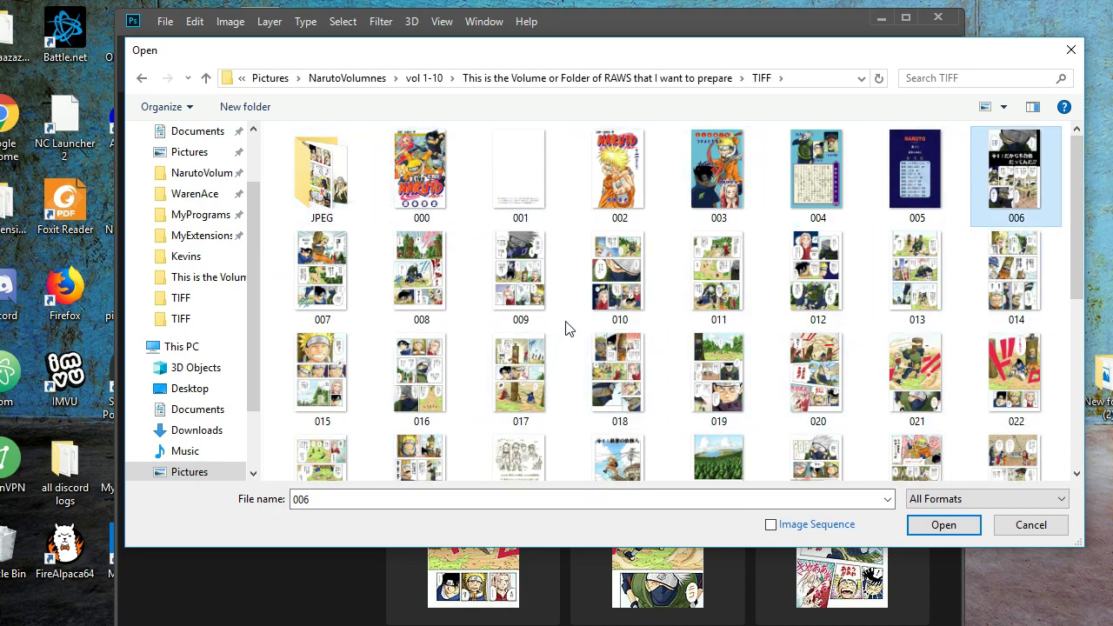
pyautogui.keyDown('shift'); pyautogui.click(820, 299); pyautogui.keyUp('shift')
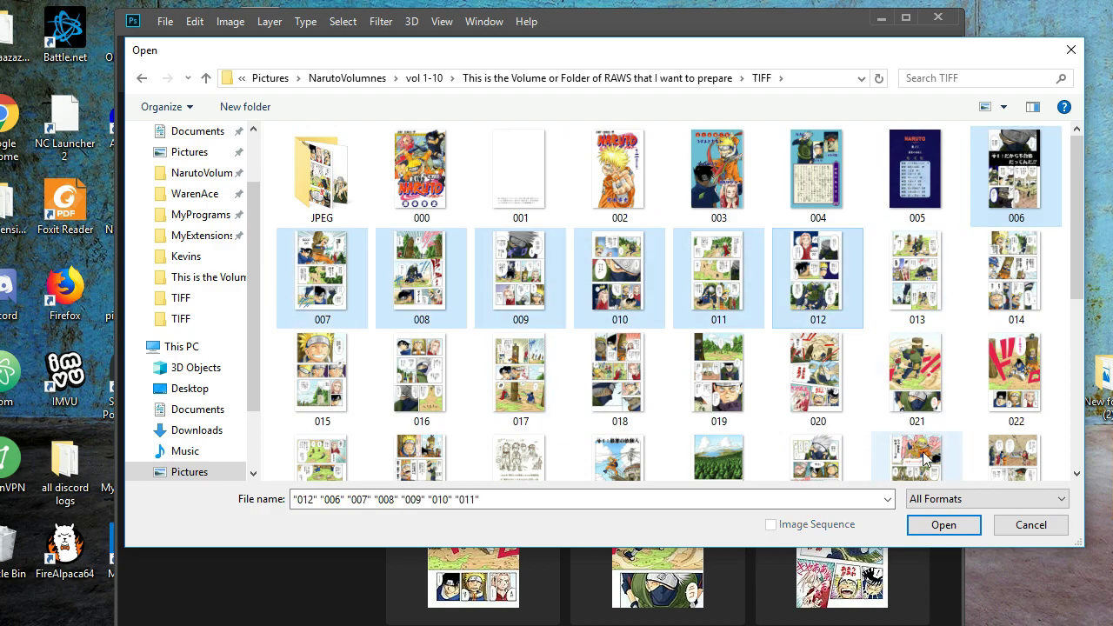
pyautogui.click(944, 524)
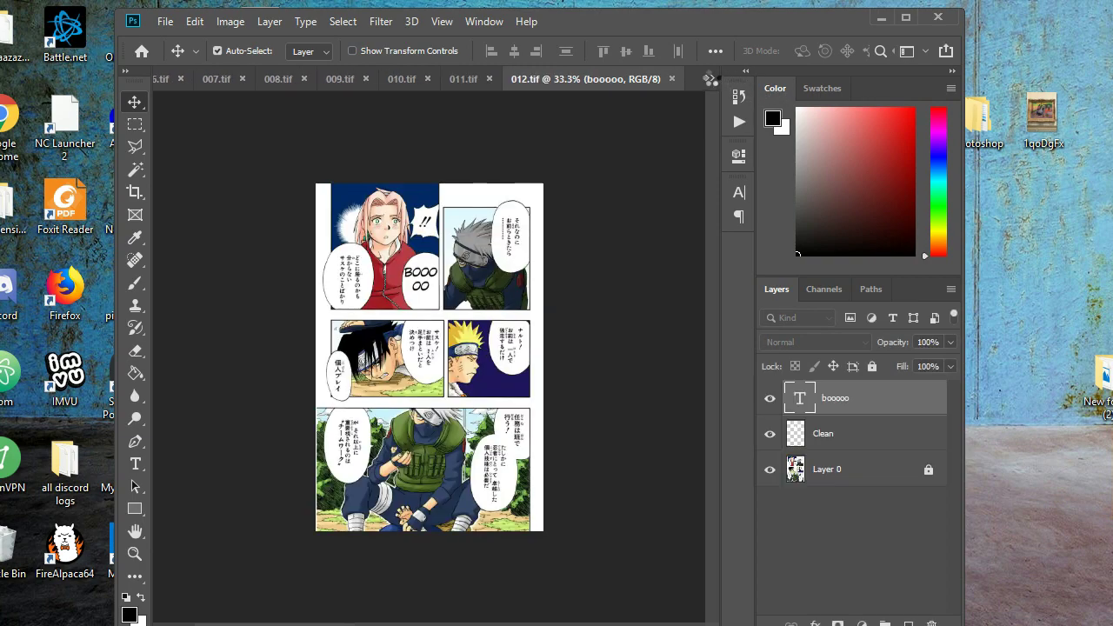
# Starting at 006.tif, typeset the Lorem ipsum text on each TIFF page in turn.
pyautogui.click(710, 80)
pyautogui.click(768, 85)
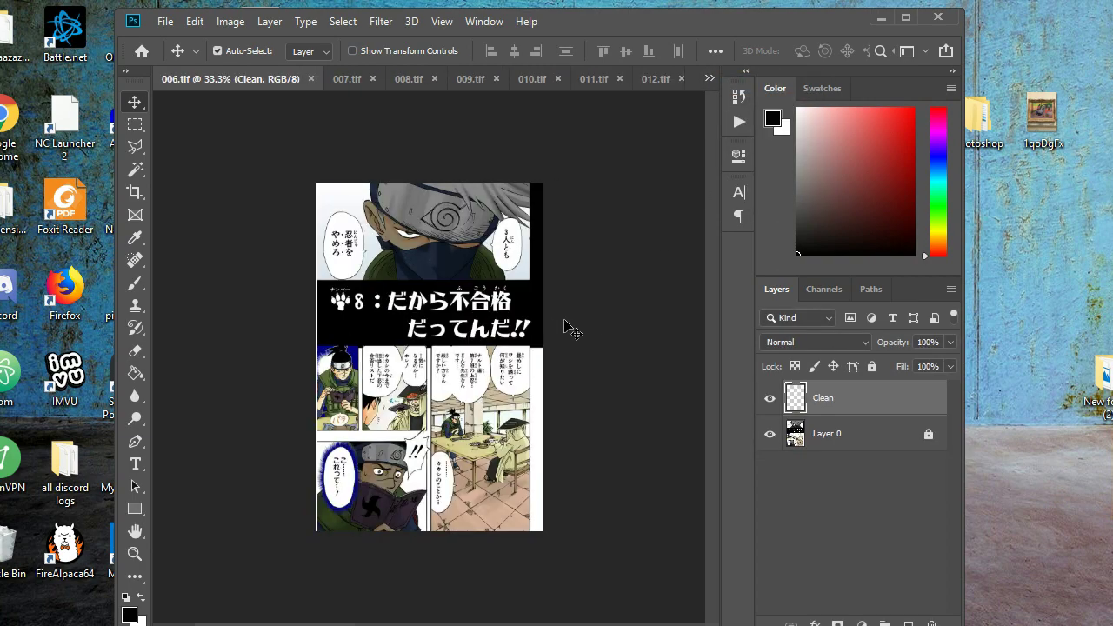
pyautogui.hotkey('ctrl', 'Tab')
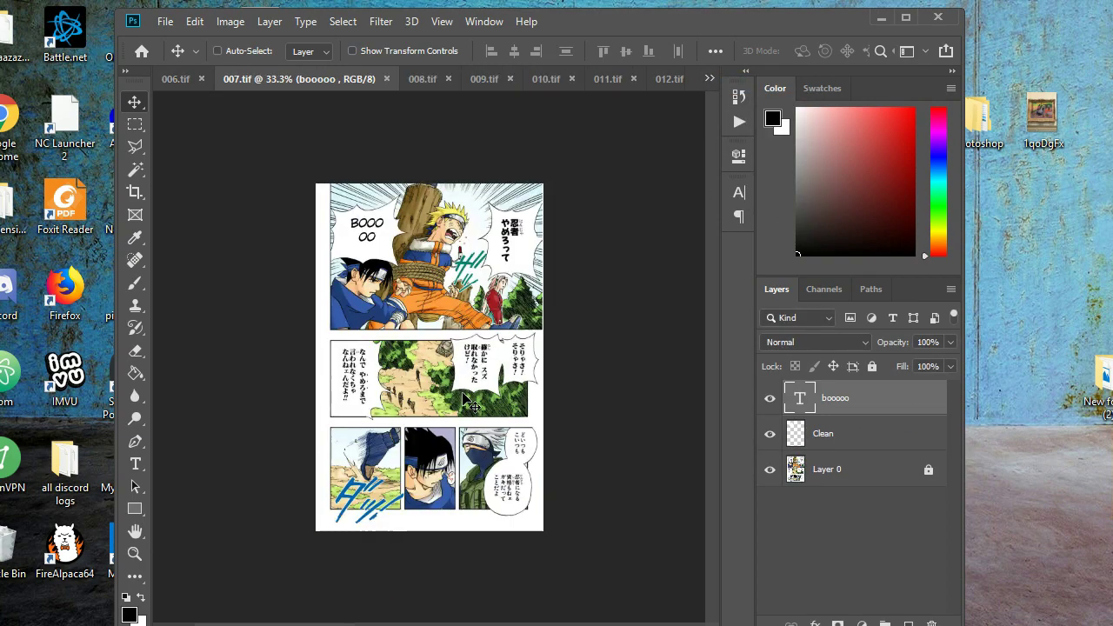
pyautogui.hotkey('ctrl', 'Tab')
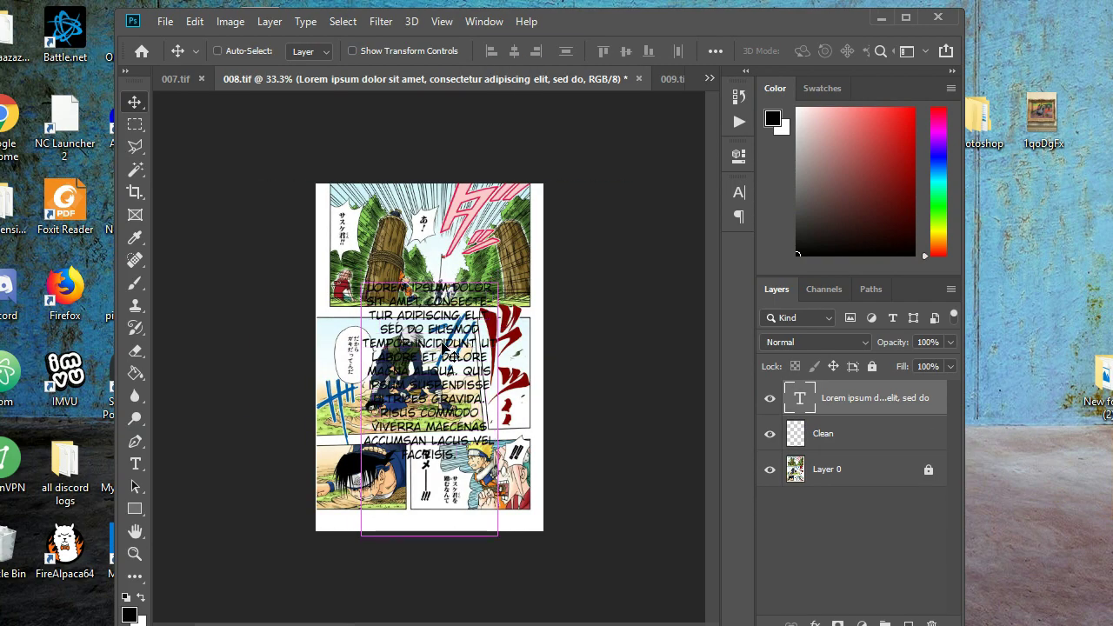
pyautogui.hotkey('ctrl', 'Tab')
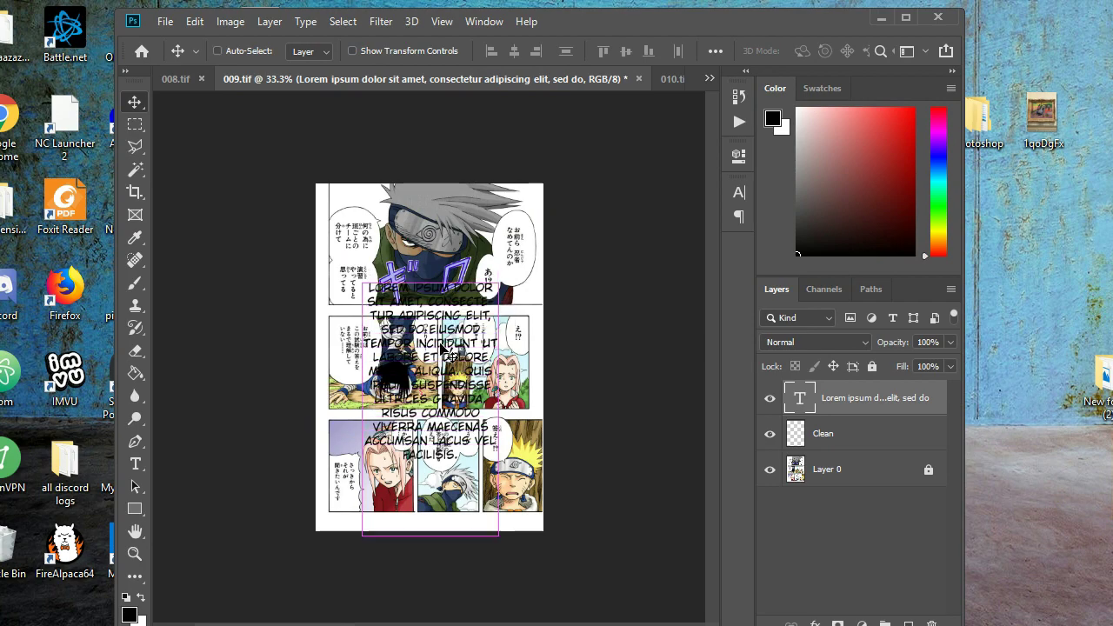
pyautogui.hotkey('ctrl', 'Tab')
pyautogui.hotkey('ctrl', 'Tab')
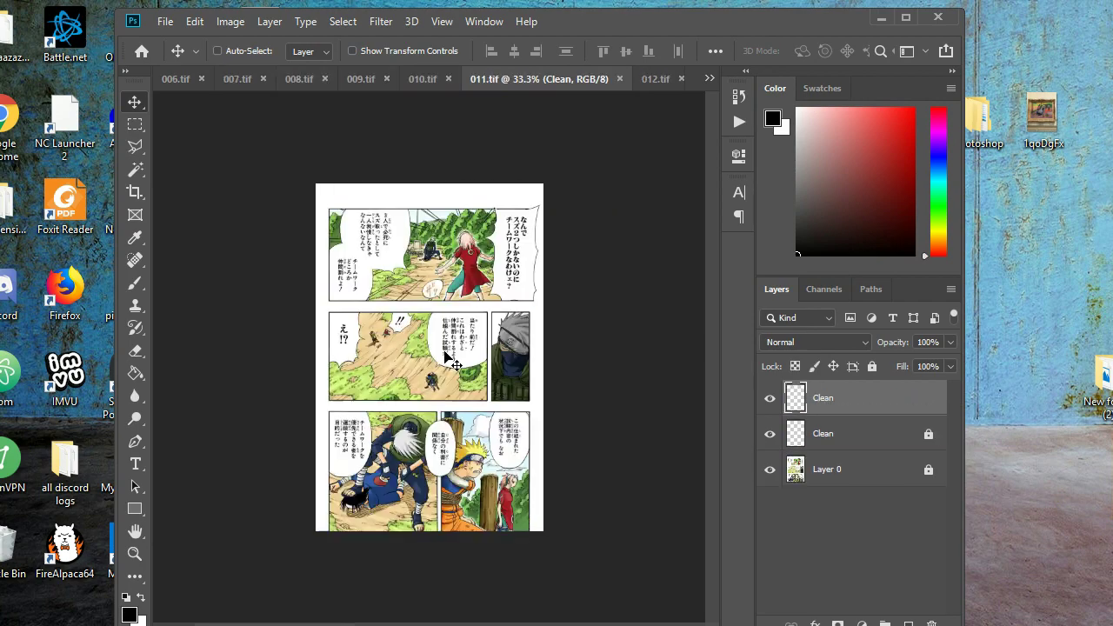
# Close All from the 011.tif tab, saving each page from 011 down as it closes.
pyautogui.rightClick(480, 78)
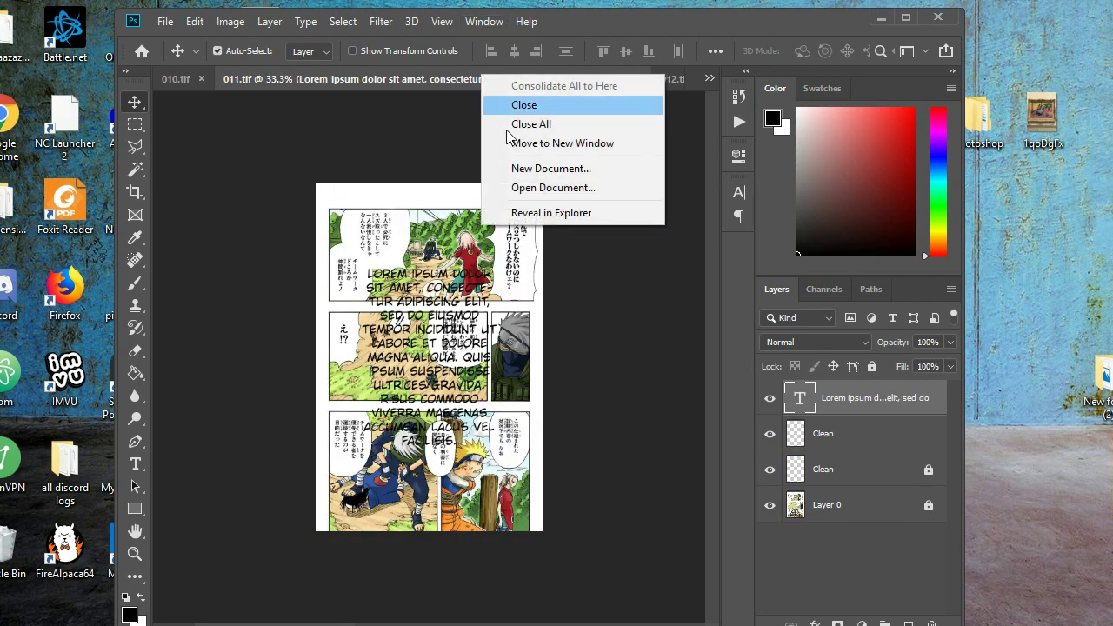
pyautogui.click(537, 126)
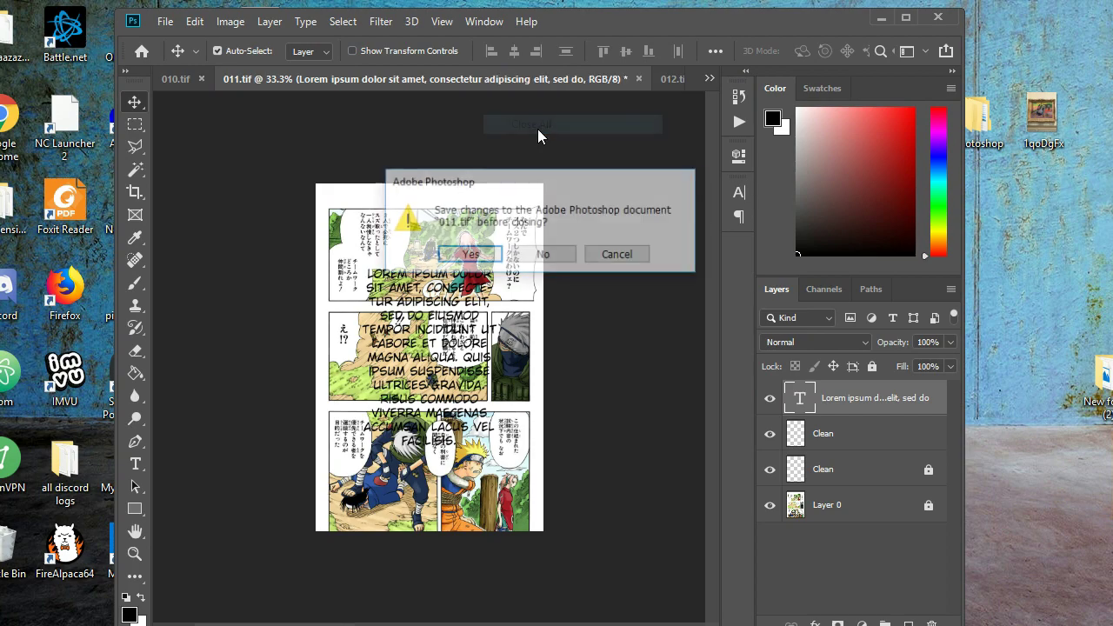
pyautogui.click(487, 257)
pyautogui.click(486, 256)
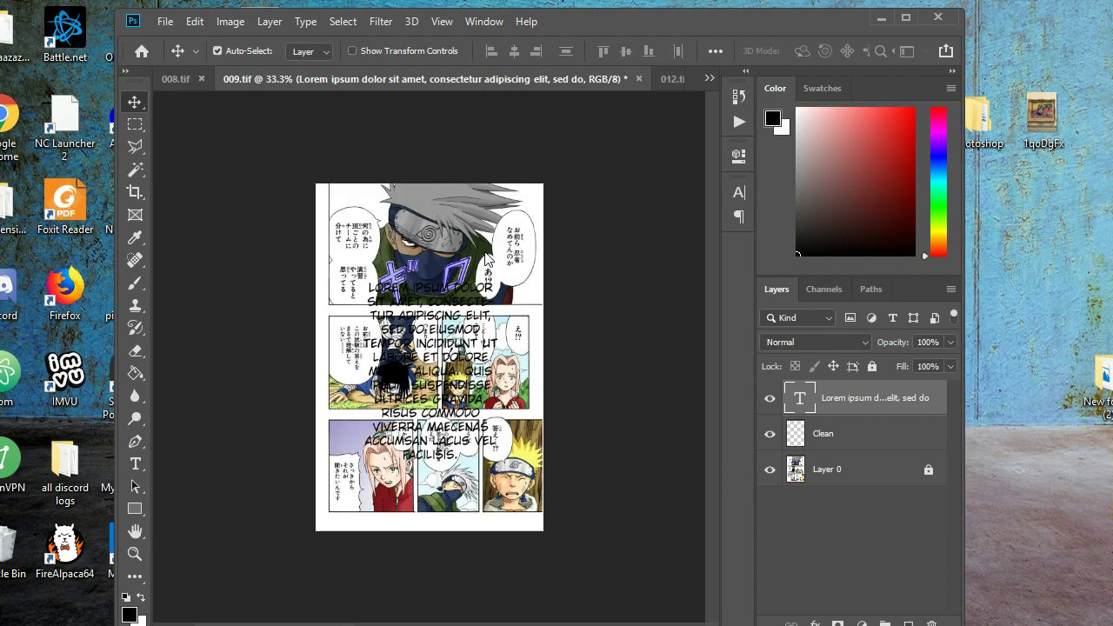
pyautogui.hotkey('ctrl', 'w')
pyautogui.click(485, 256)
pyautogui.hotkey('ctrl', 'w')
pyautogui.click(485, 256)
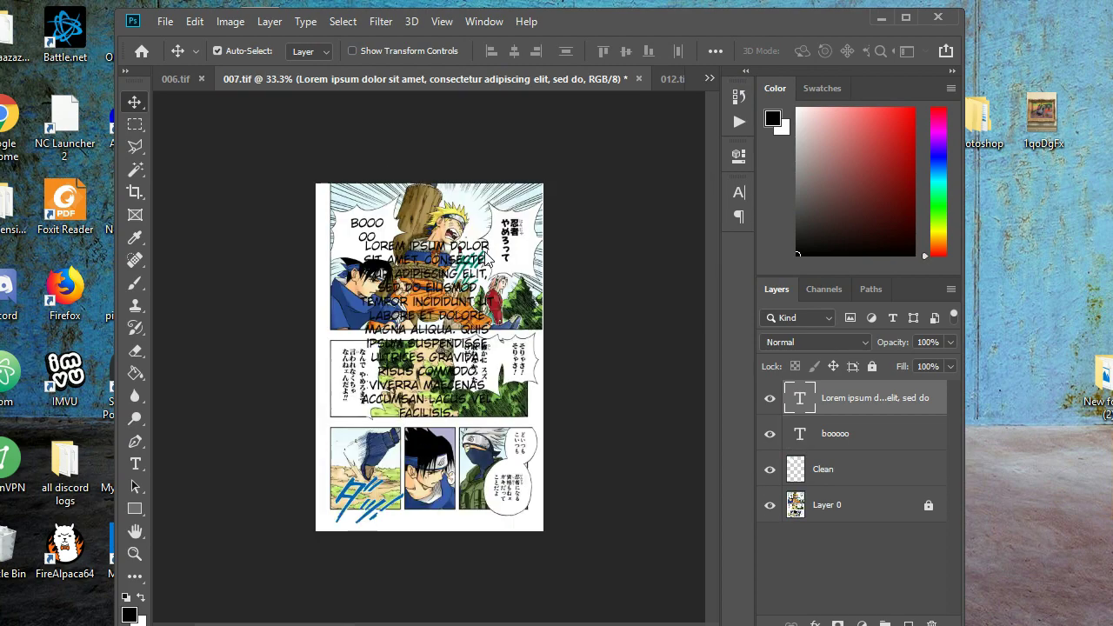
pyautogui.hotkey('ctrl', 'w')
pyautogui.click(485, 257)
pyautogui.hotkey('ctrl', 'w')
pyautogui.click(485, 256)
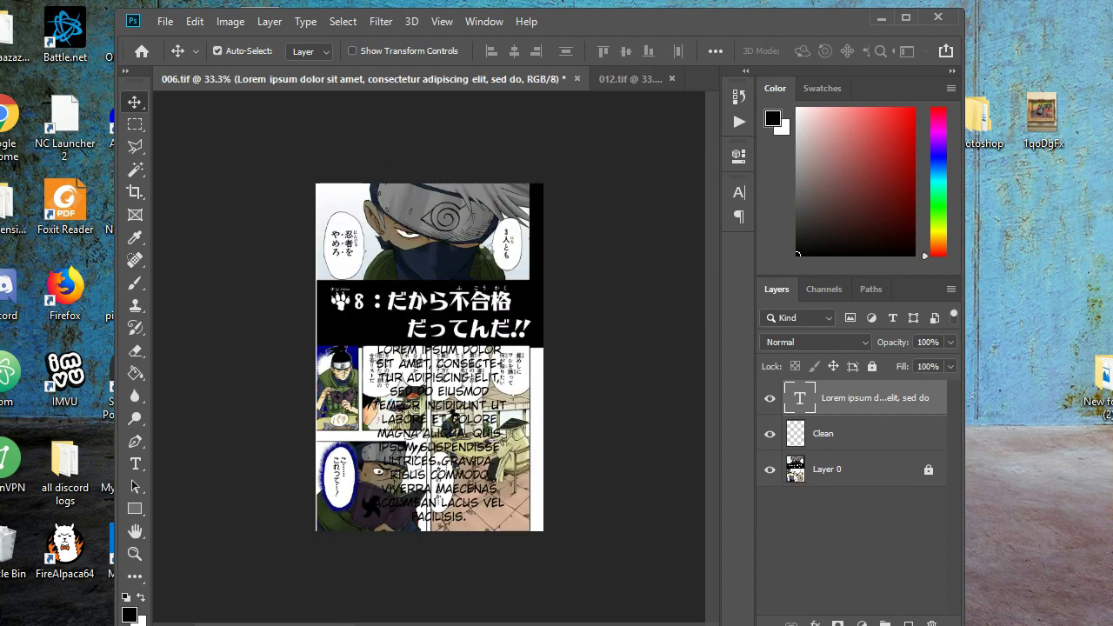
pyautogui.hotkey('ctrl', 'w')
pyautogui.click(485, 257)
pyautogui.hotkey('ctrl', 'w')
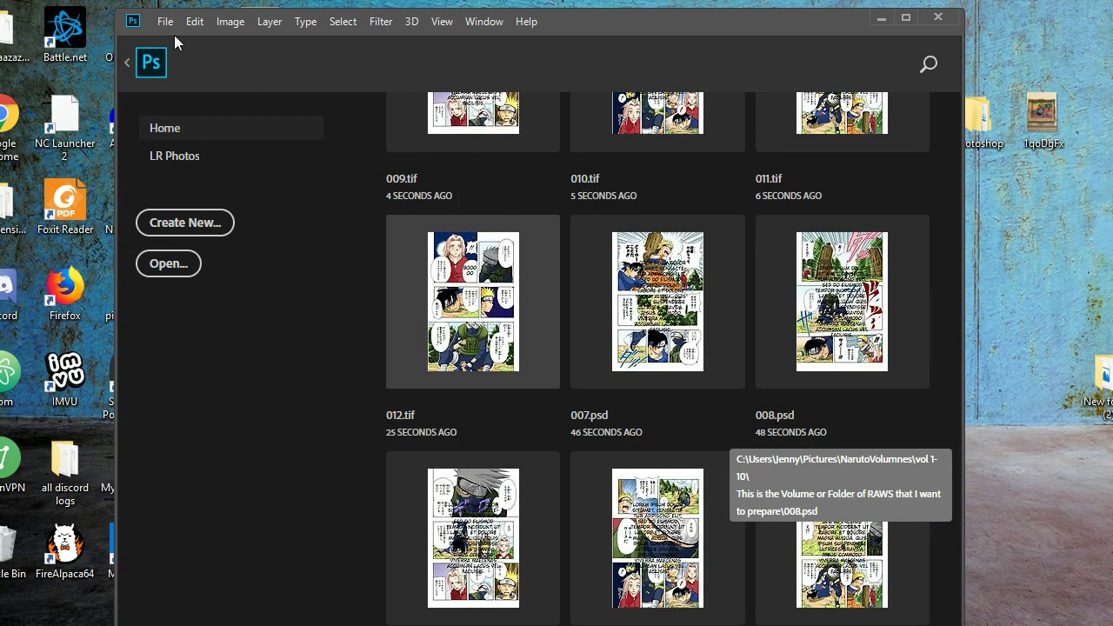
# Reopen 010.tif from the TIFF folder to check its saved Lorem ipsum text, then bring up File > Open again.
pyautogui.click(167, 21)
pyautogui.click(184, 77)
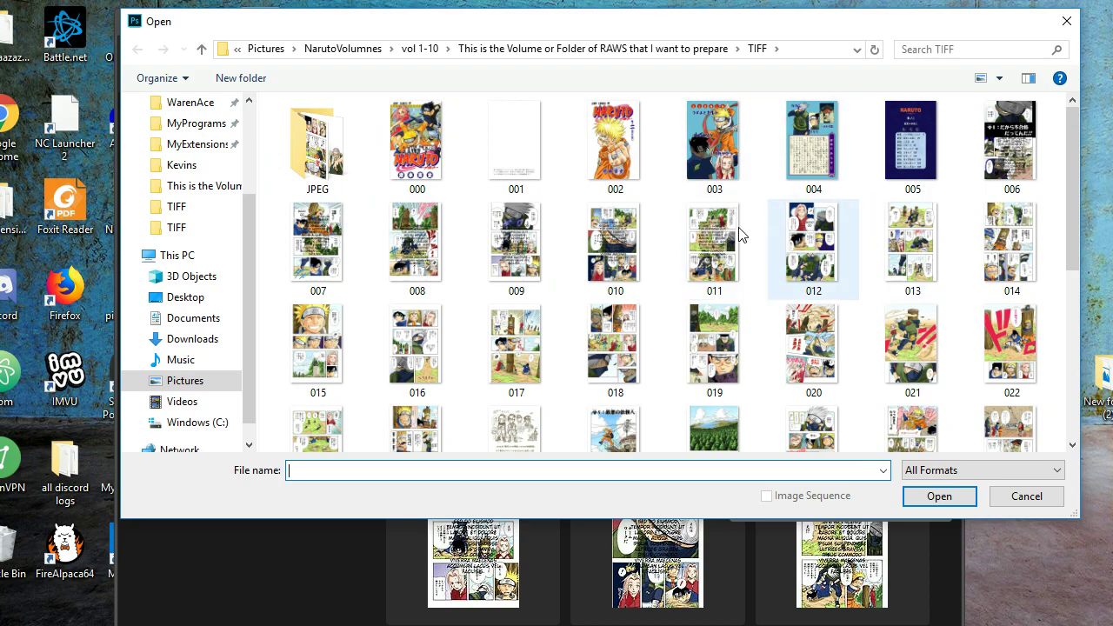
pyautogui.scroll(-3, 863, 277)
pyautogui.scroll(3, 856, 277)
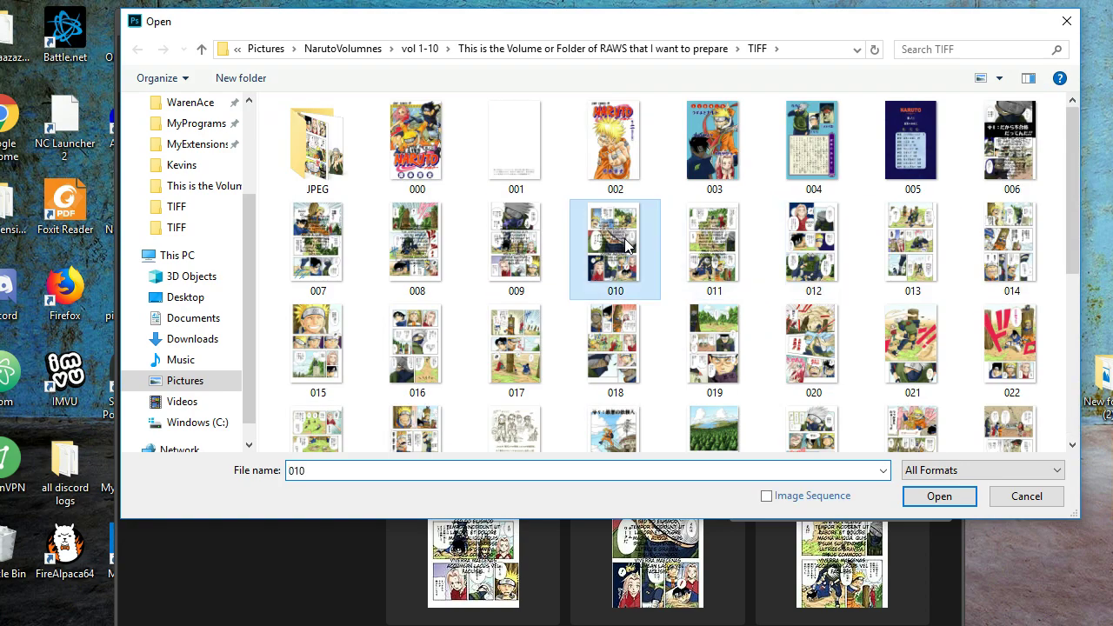
pyautogui.doubleClick(626, 246)
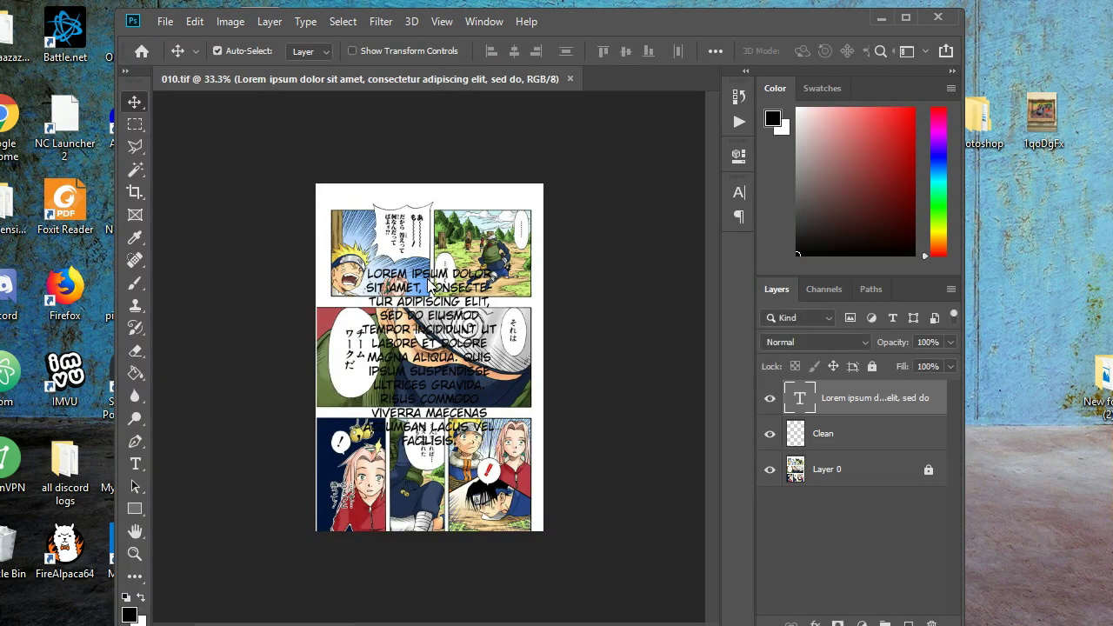
pyautogui.click(165, 21)
pyautogui.click(198, 60)
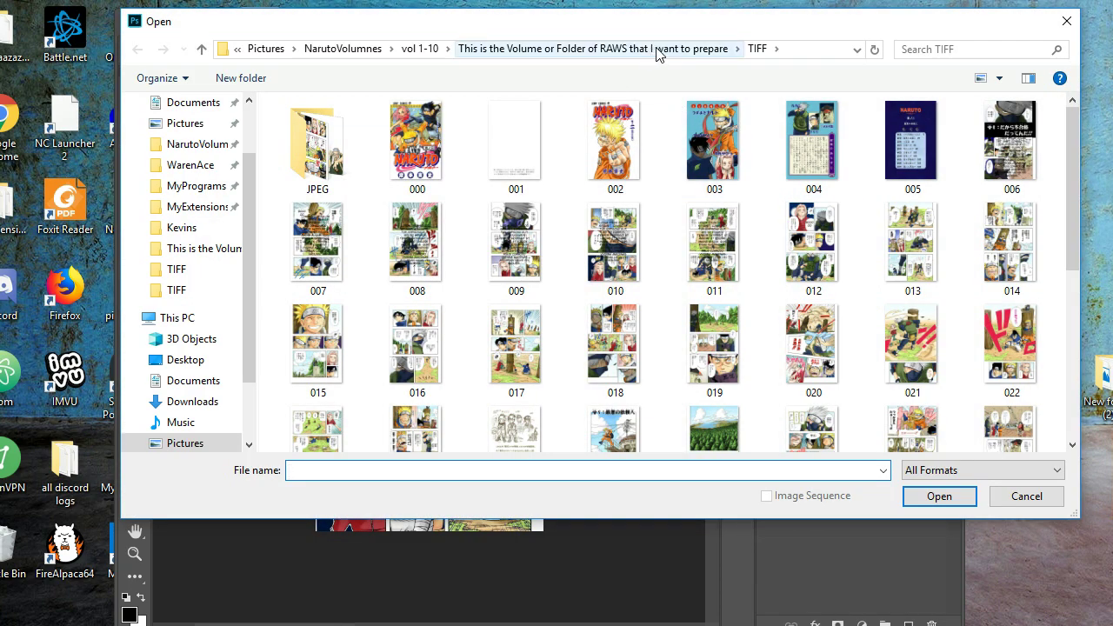
# Go up to the raws folder and delete the stray PSDs 007, 008 and 009.
pyautogui.click(658, 50)
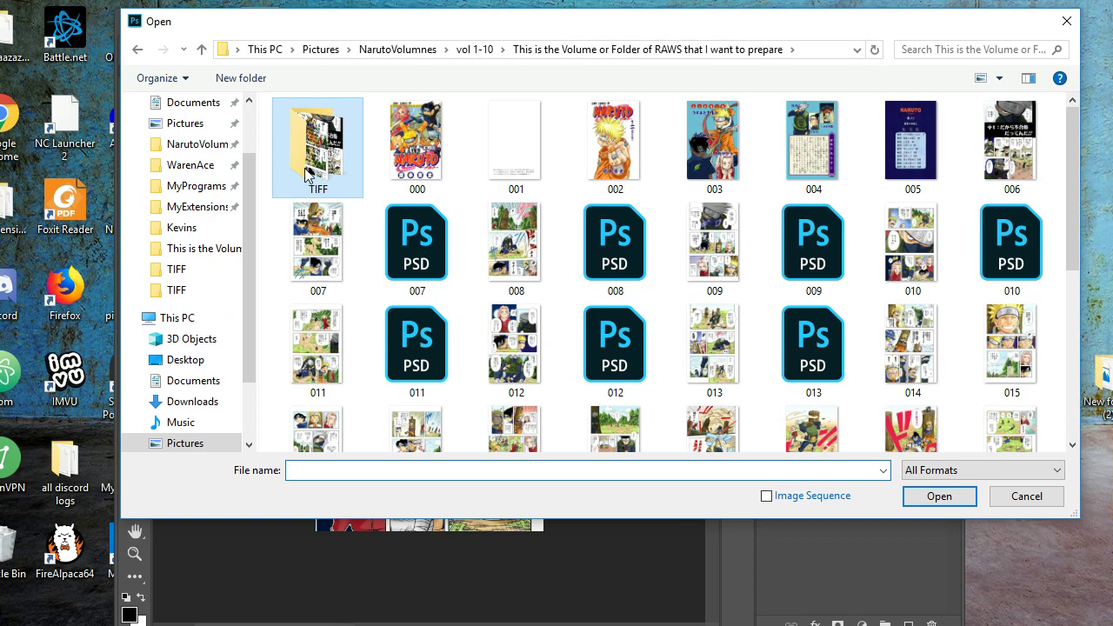
pyautogui.click(417, 243)
pyautogui.keyDown('shift'); pyautogui.click(417, 348); pyautogui.keyUp('shift')
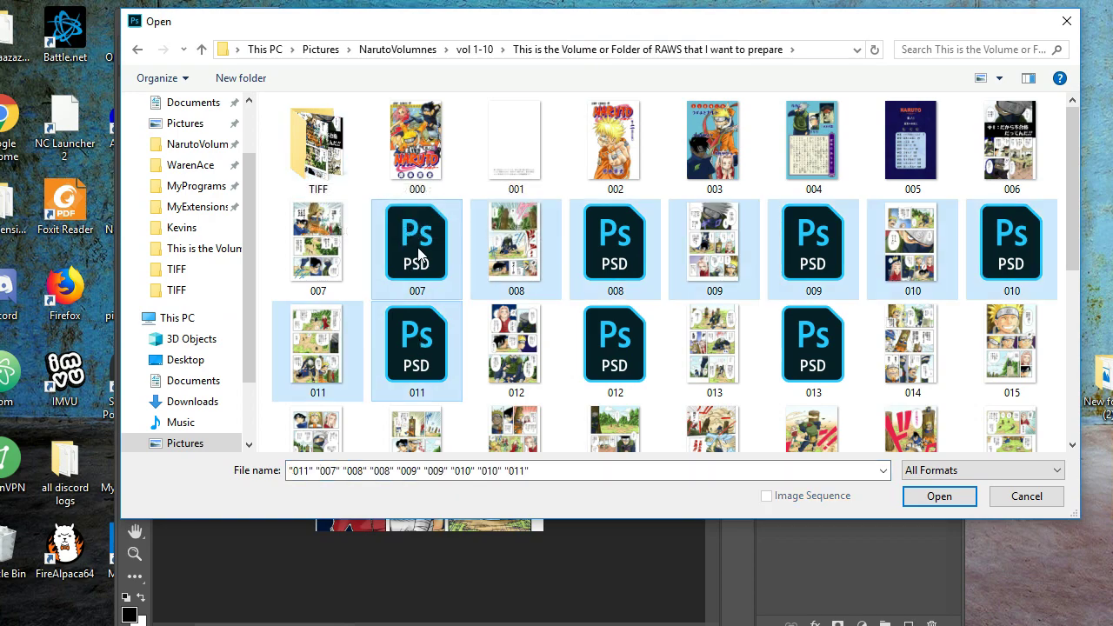
pyautogui.click(414, 247)
pyautogui.rightClick(417, 243)
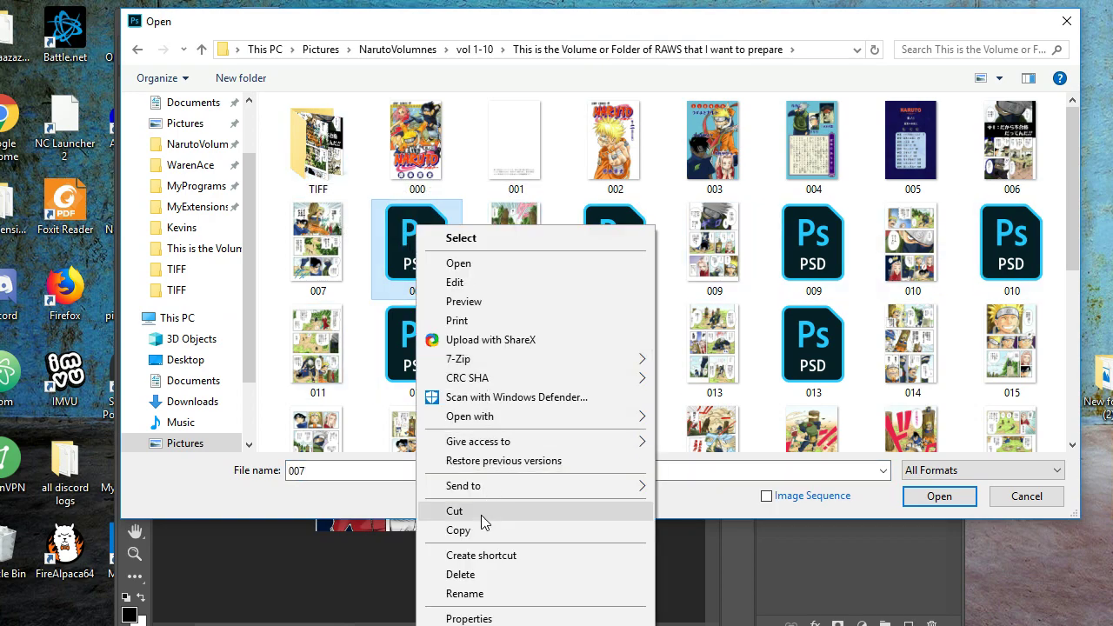
pyautogui.click(486, 570)
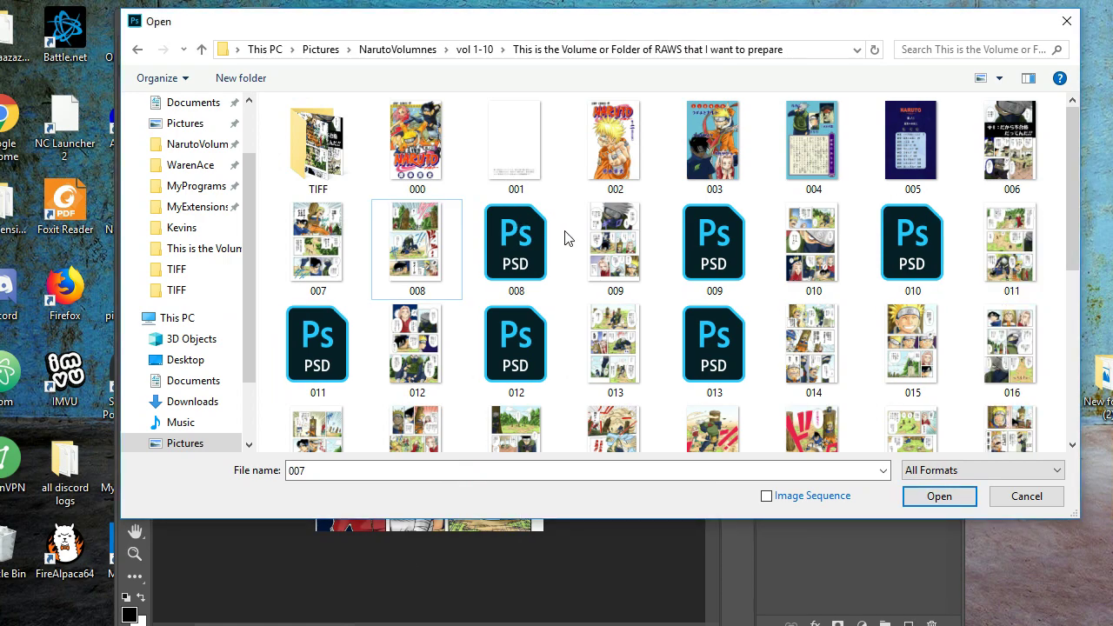
pyautogui.rightClick(537, 223)
pyautogui.click(600, 572)
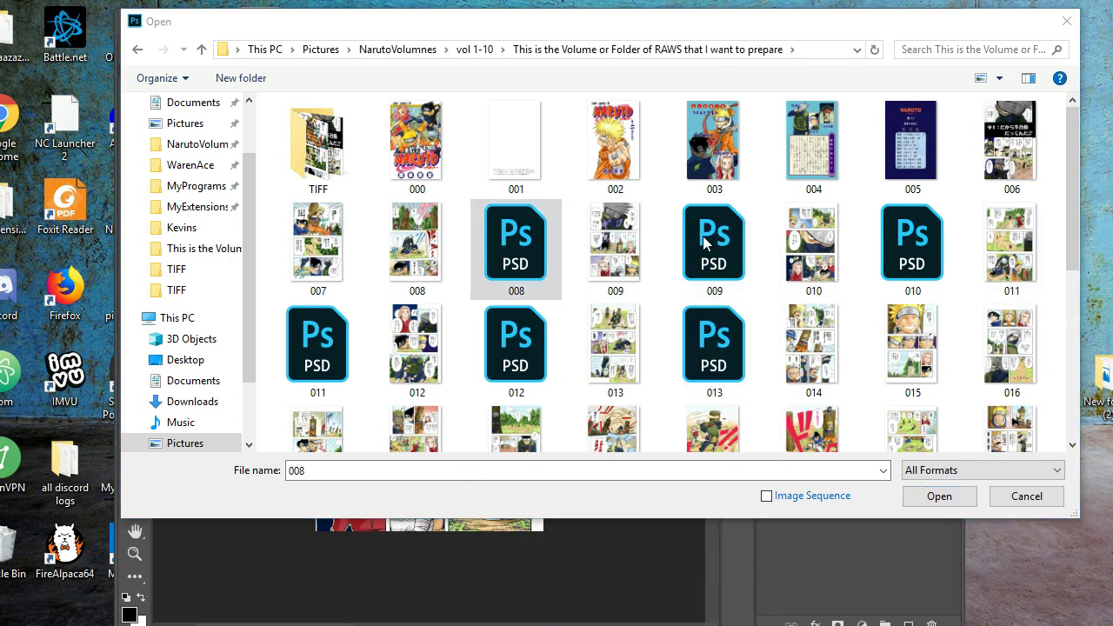
pyautogui.rightClick(586, 231)
pyautogui.click(665, 576)
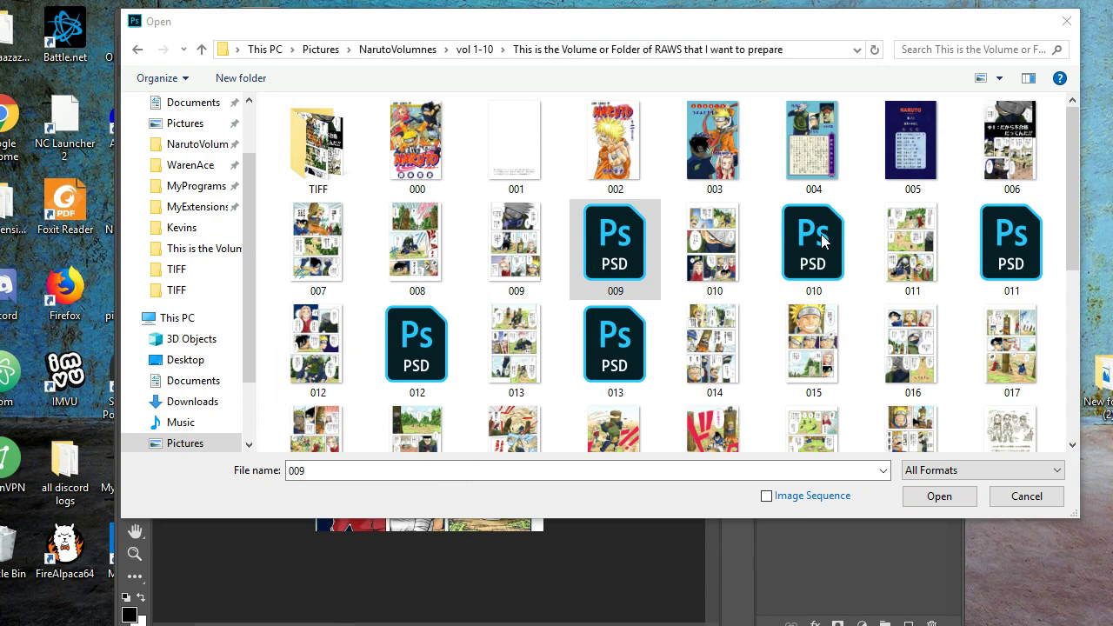
# Delete the stray PSD files 010, 011 and 012 from the raws folder.
pyautogui.click(792, 239)
pyautogui.click(727, 228)
pyautogui.rightClick(727, 227)
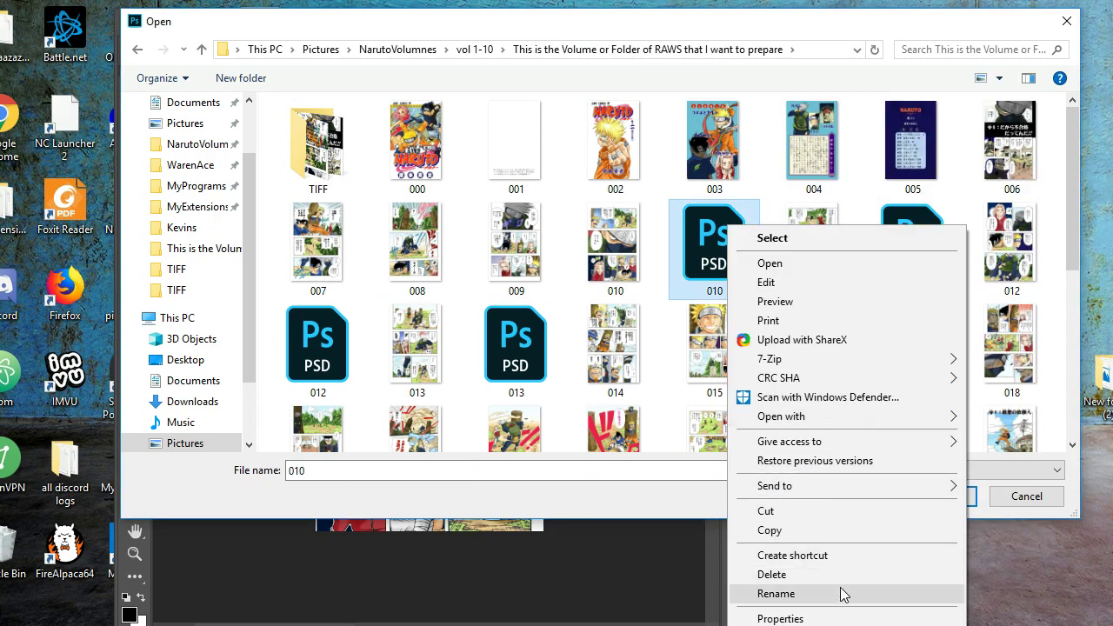
pyautogui.click(844, 575)
pyautogui.rightClick(831, 226)
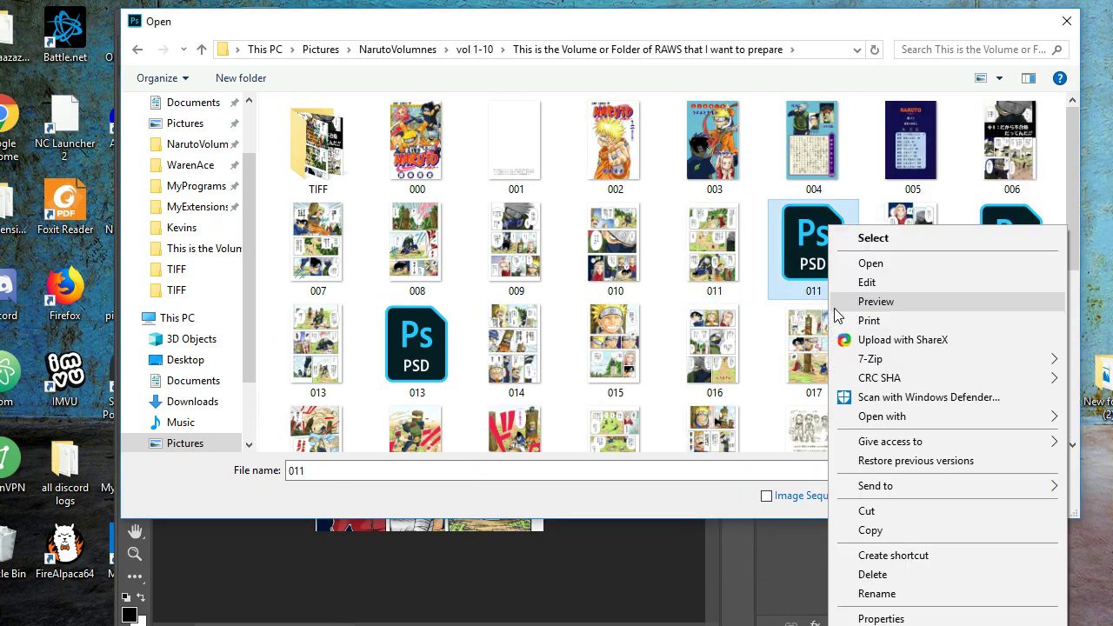
pyautogui.click(872, 575)
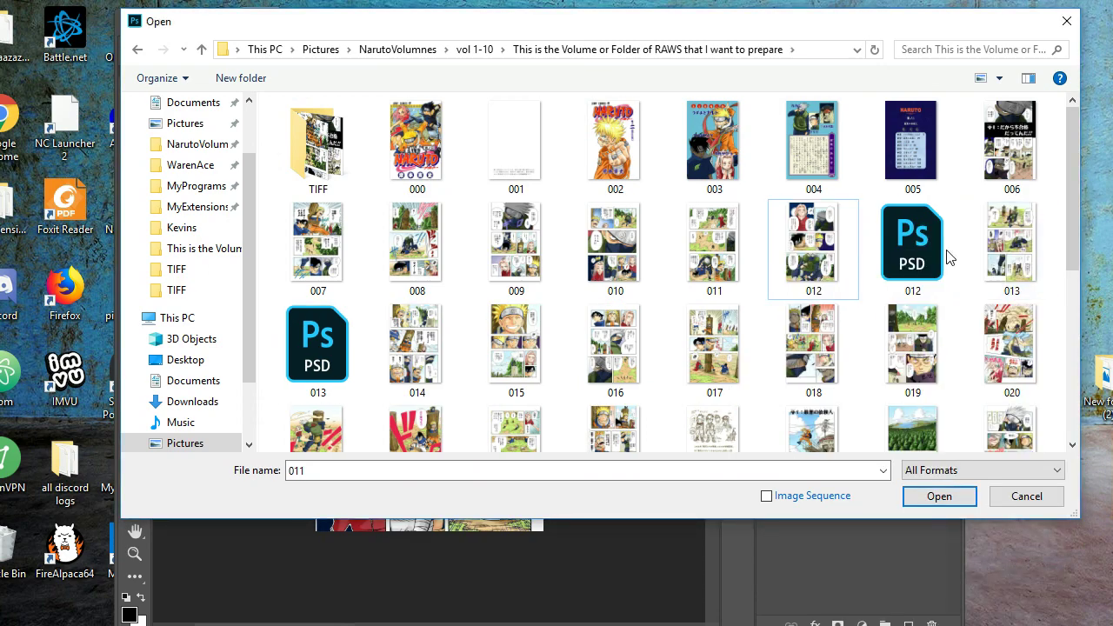
pyautogui.rightClick(905, 226)
pyautogui.click(948, 575)
# Delete the last stray PSD, 013, and cancel the Open dialog without opening anything.
pyautogui.rightClick(342, 341)
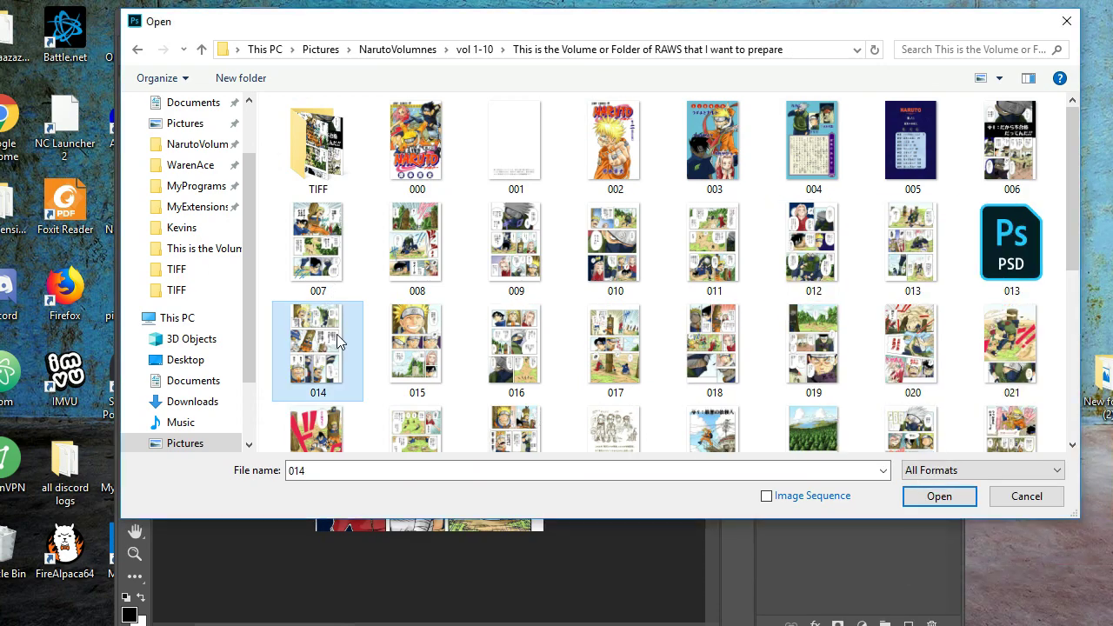
pyautogui.click(1008, 228)
pyautogui.rightClick(1008, 226)
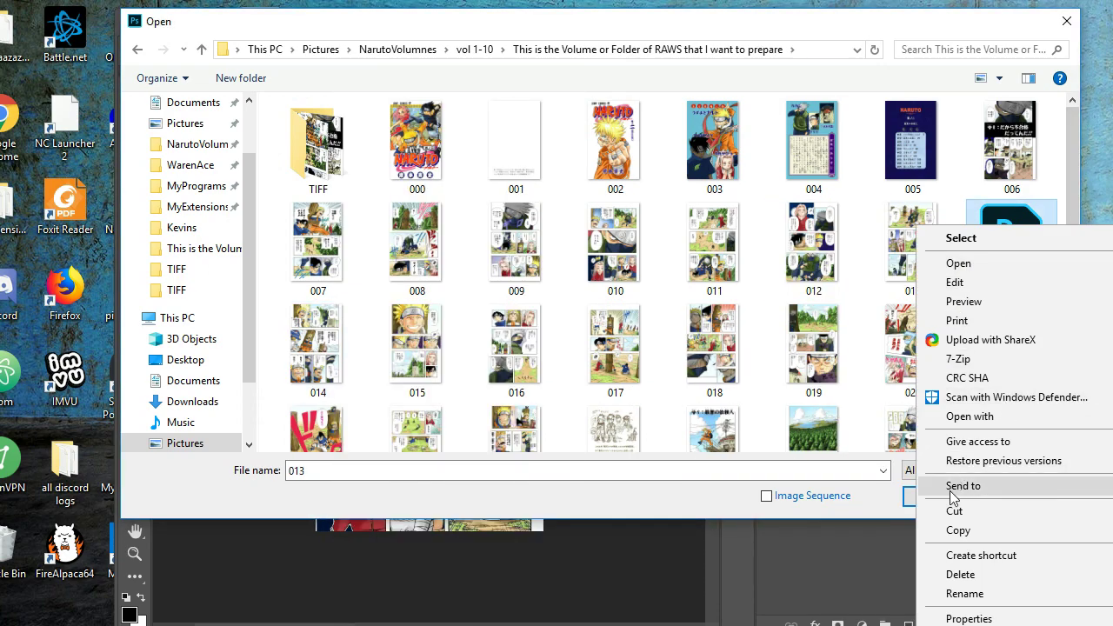
pyautogui.click(956, 575)
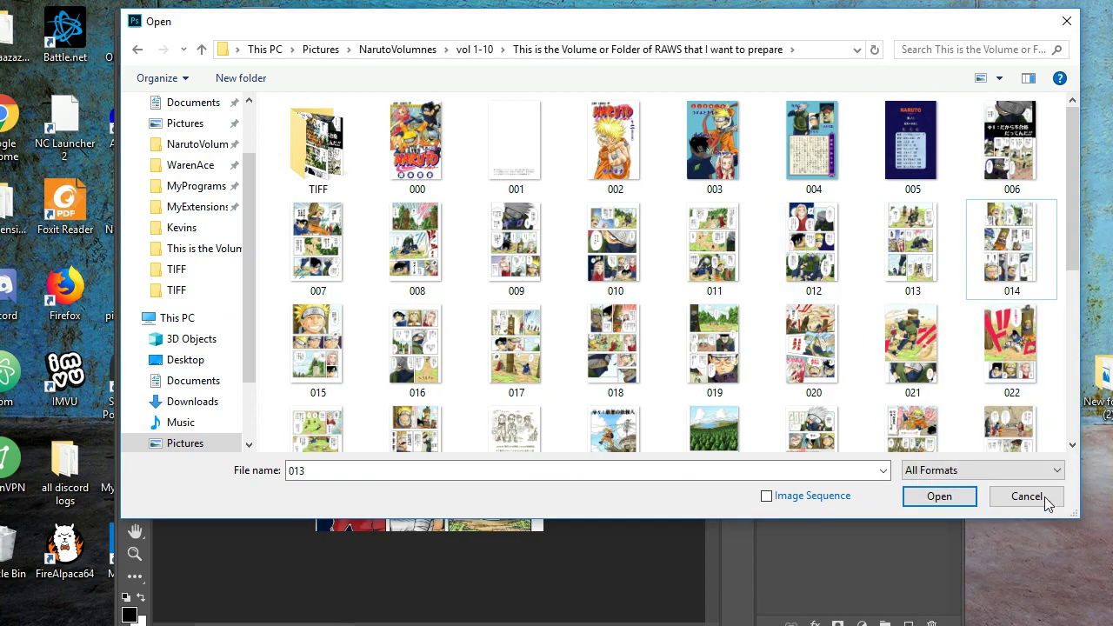
pyautogui.click(1026, 500)
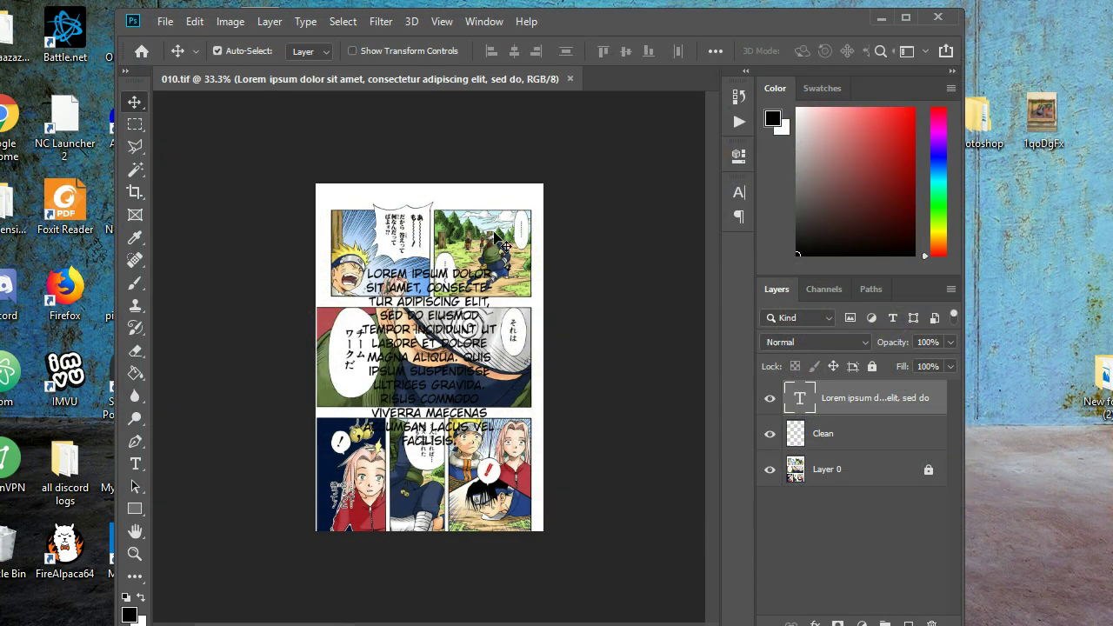